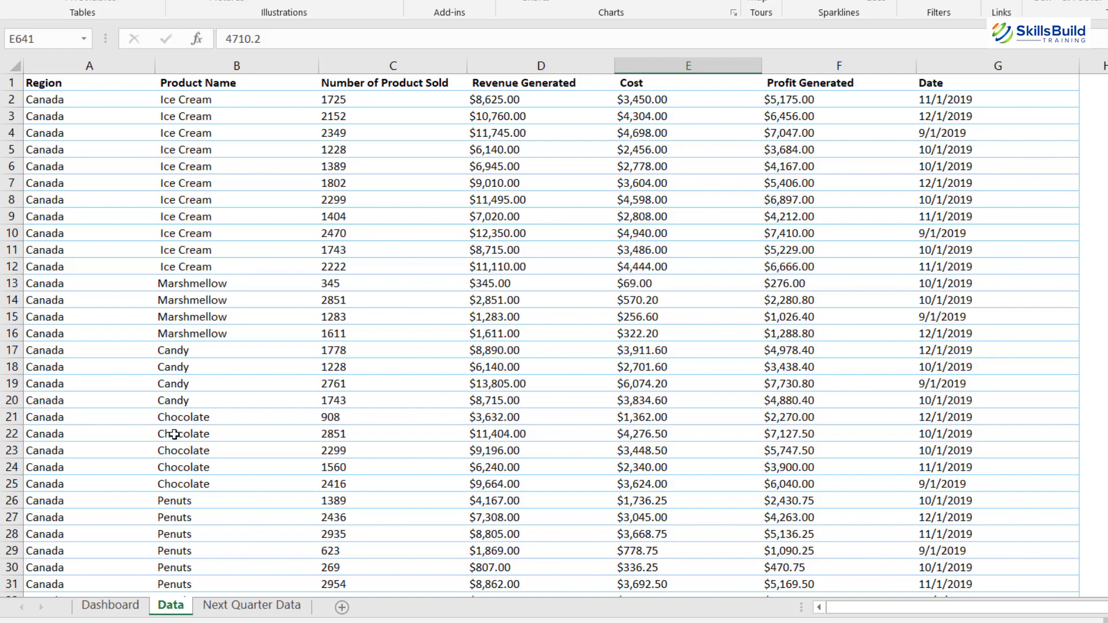
Review the sales records on the Data sheet and compare them with the Next Quarter Data sheet.
scroll(168, 519, "down", 5)
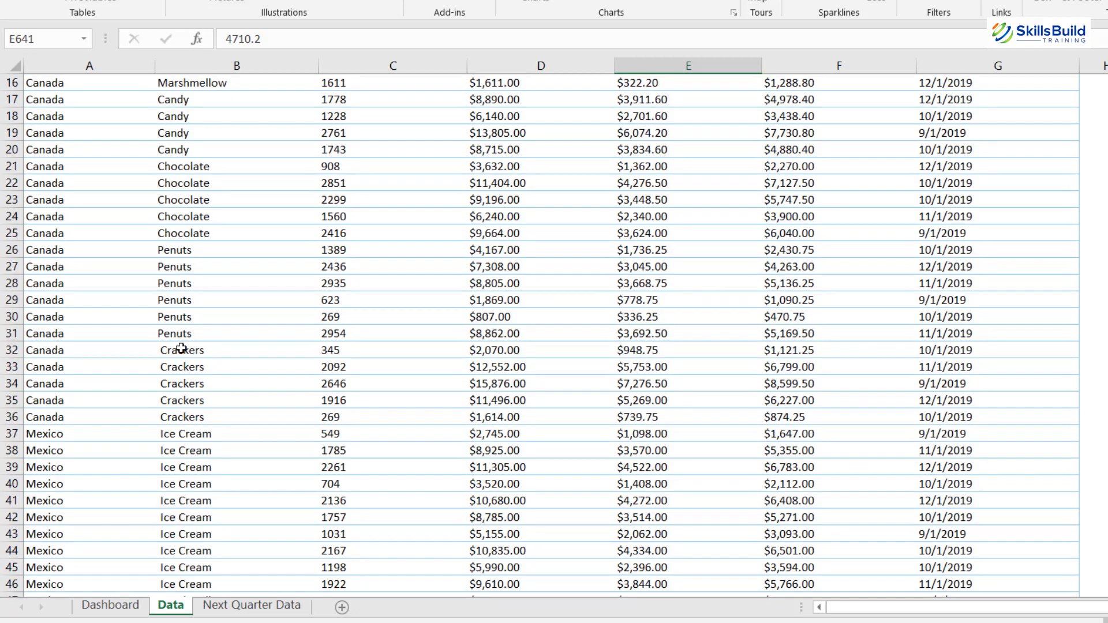
scroll(193, 417, "up", 5)
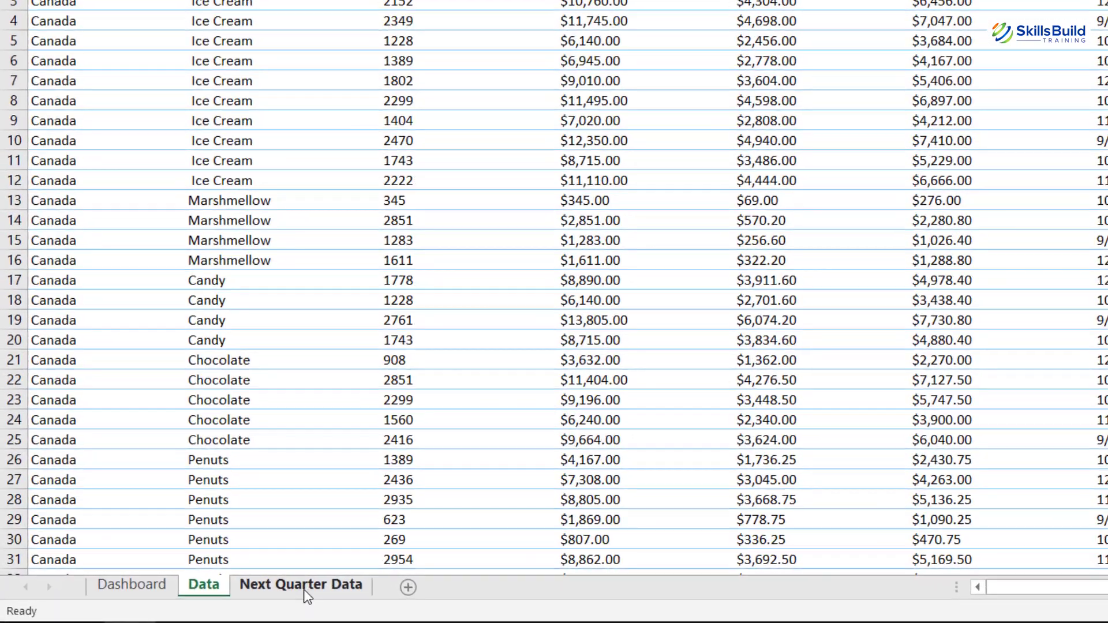
left_click(208, 596)
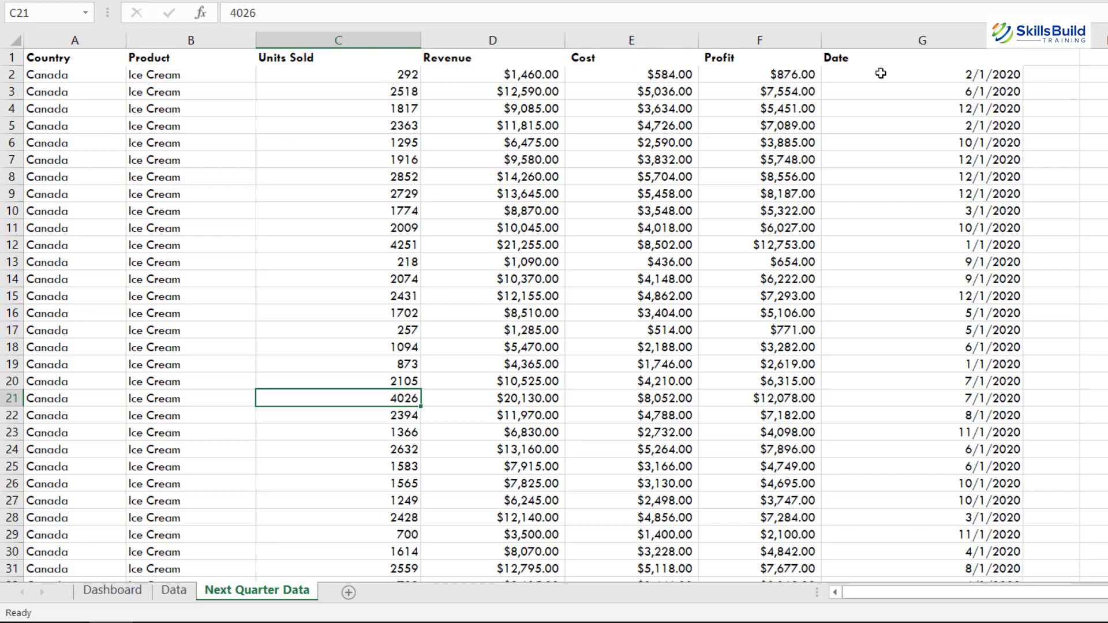
left_click(176, 590)
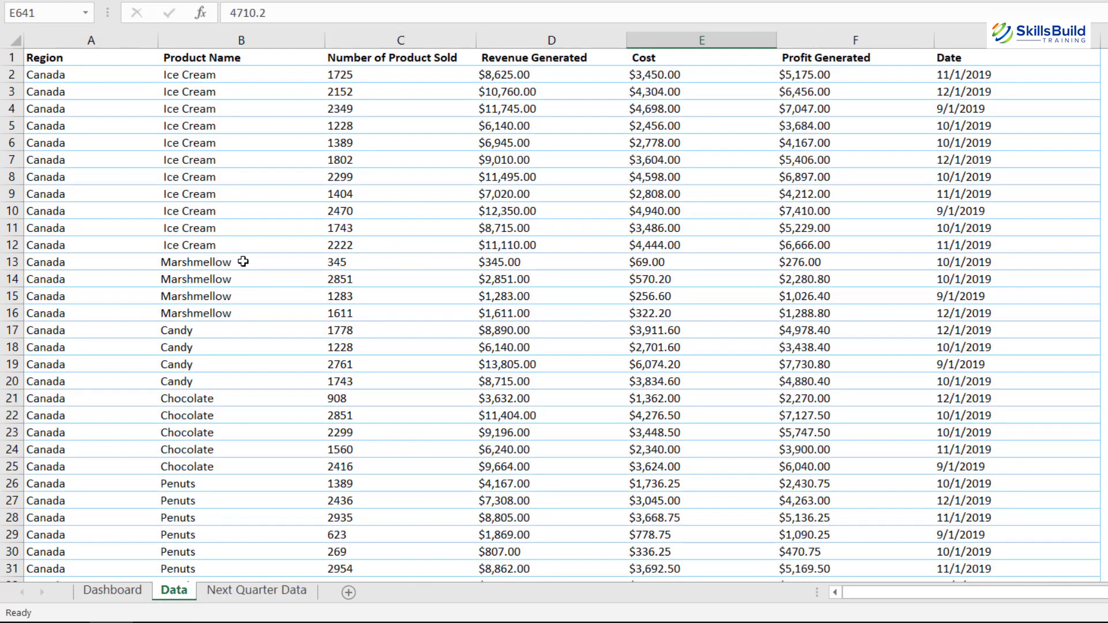
Convert the sales data range A1:G701 on the Data sheet into a table with headers.
left_click(407, 263)
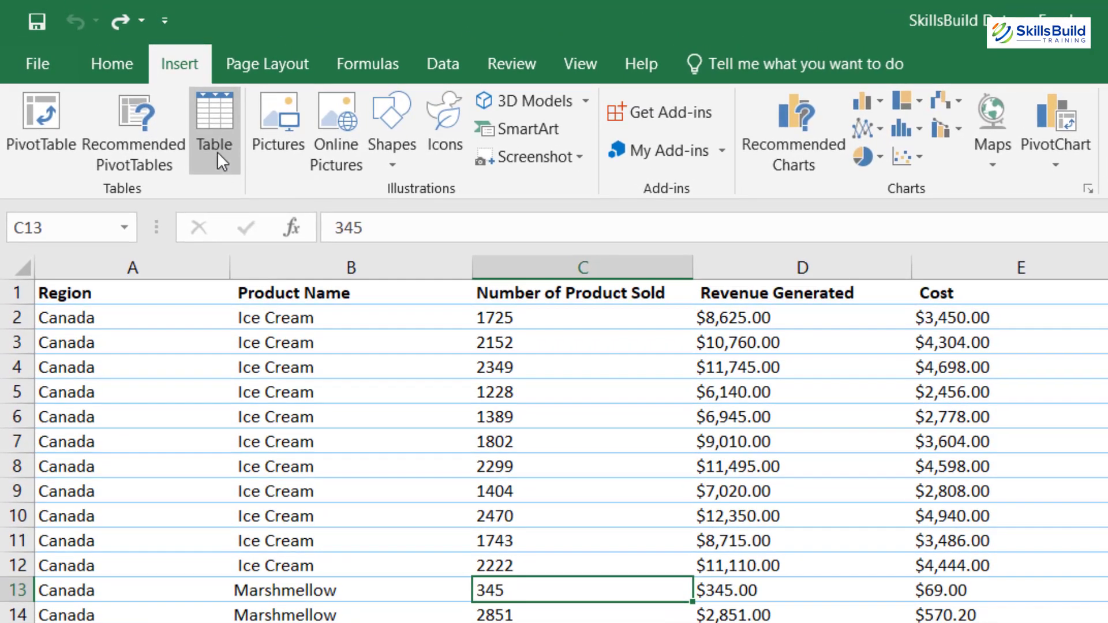
left_click(202, 120)
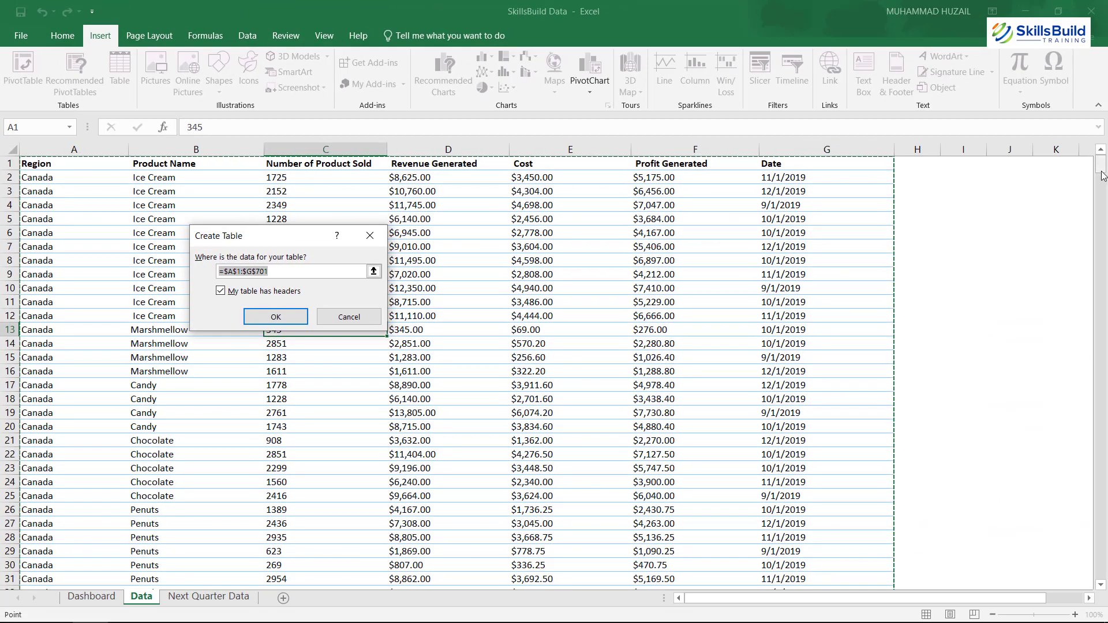
left_click_drag(1102, 173, 1101, 568)
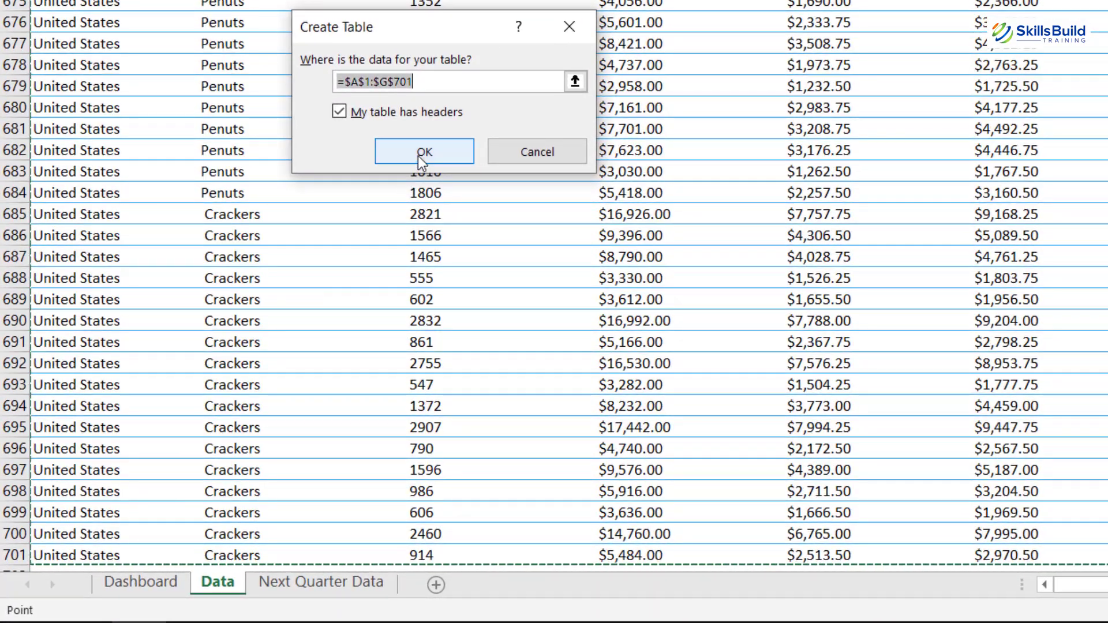
left_click(422, 152)
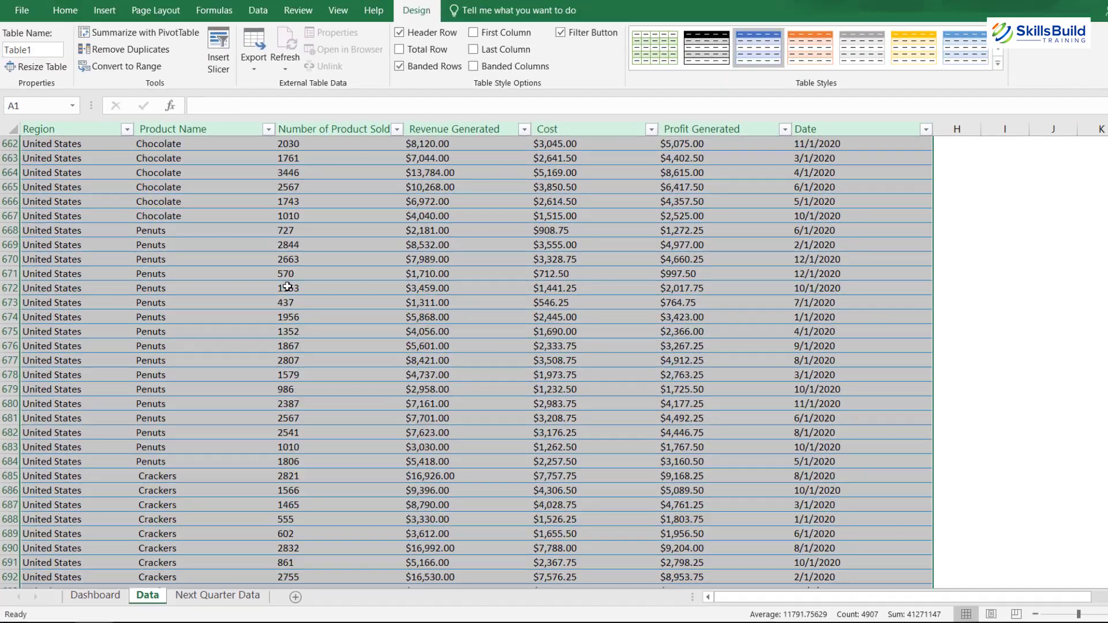
Create a PivotTable from Table1 on a new worksheet.
scroll(287, 286, "up", 20)
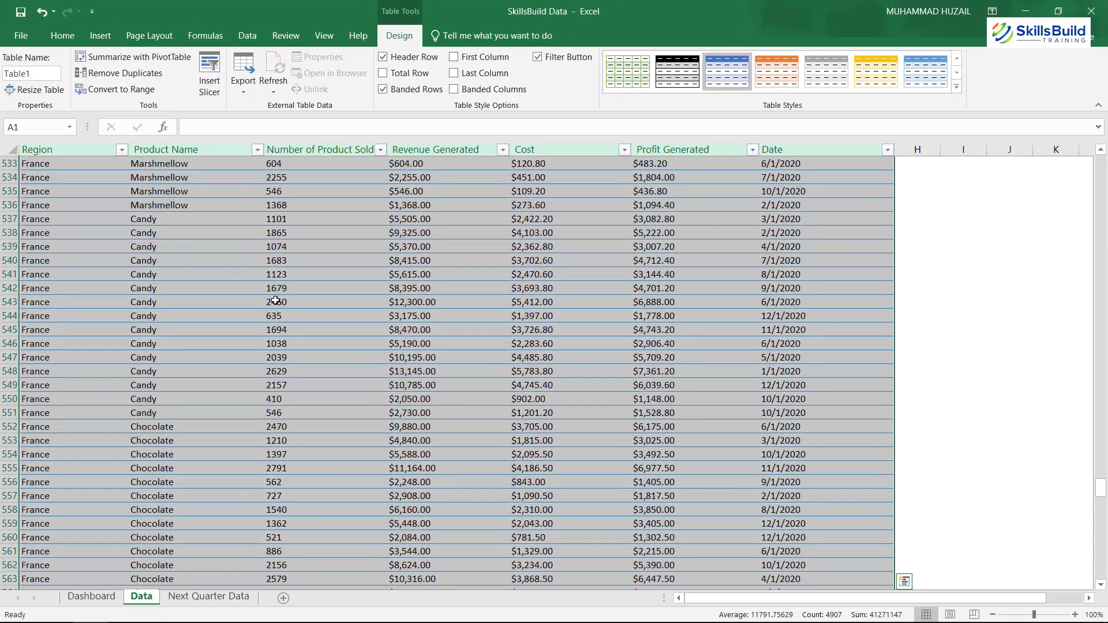
scroll(276, 301, "up", 20)
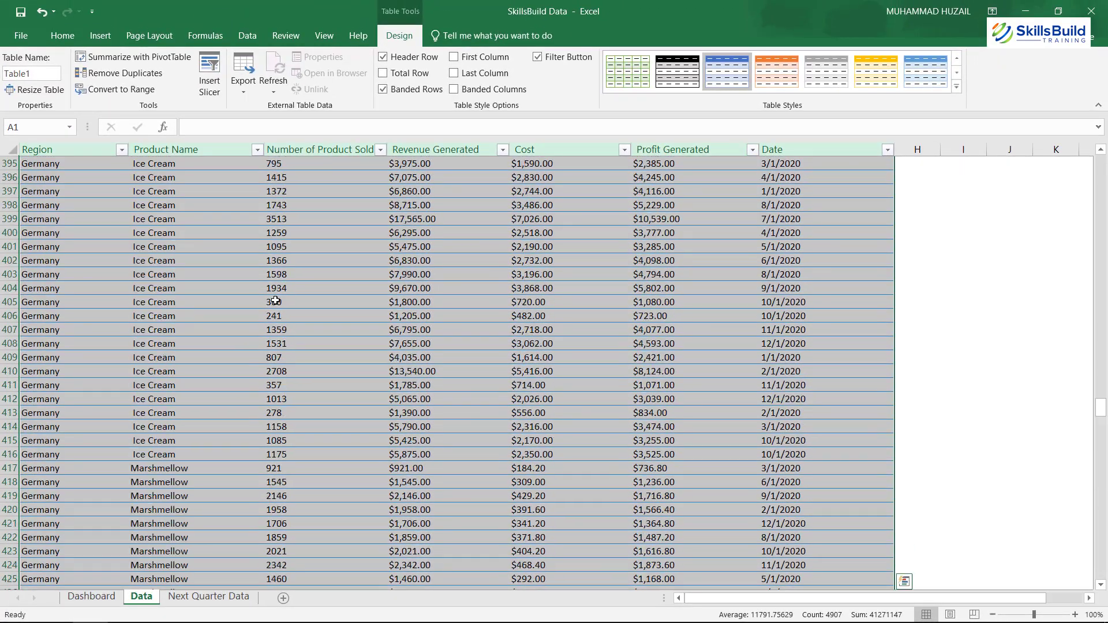
scroll(276, 301, "up", 20)
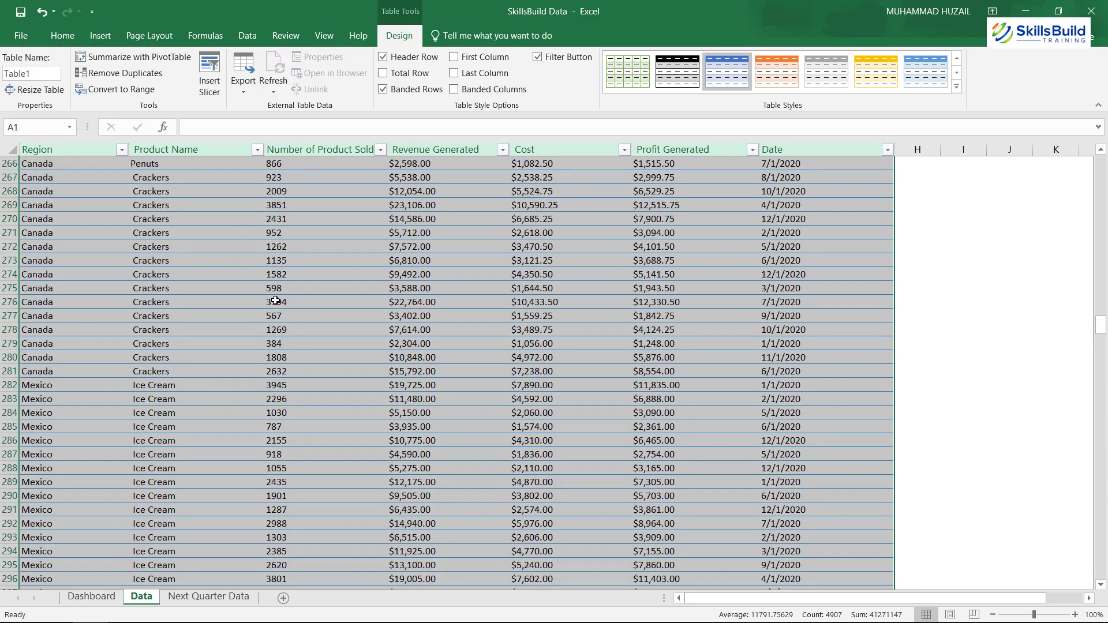
scroll(276, 301, "up", 20)
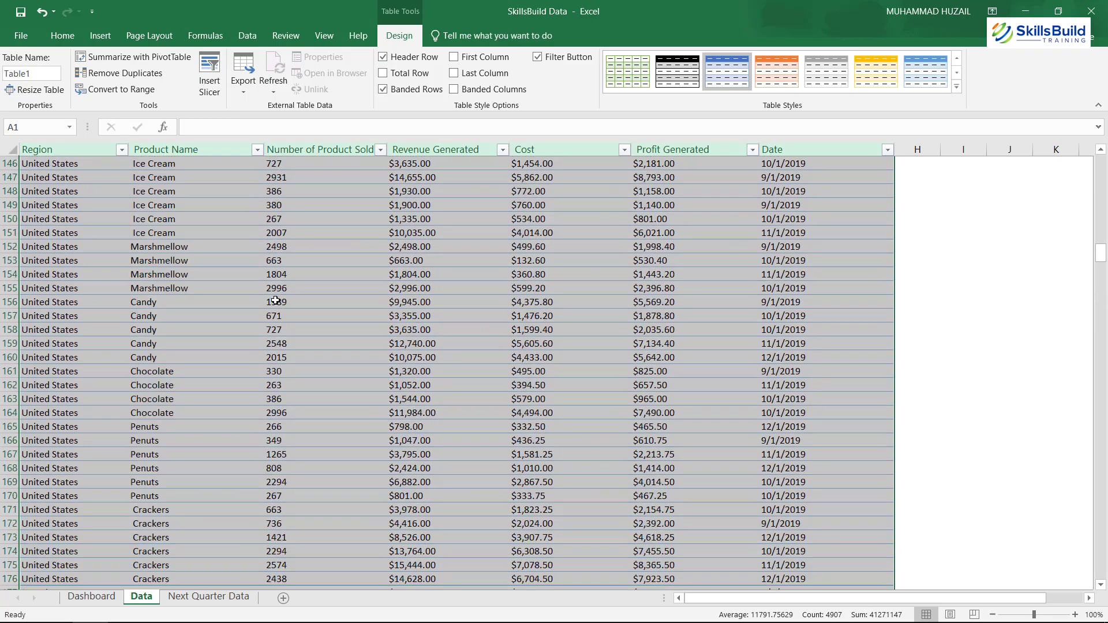
scroll(276, 301, "up", 20)
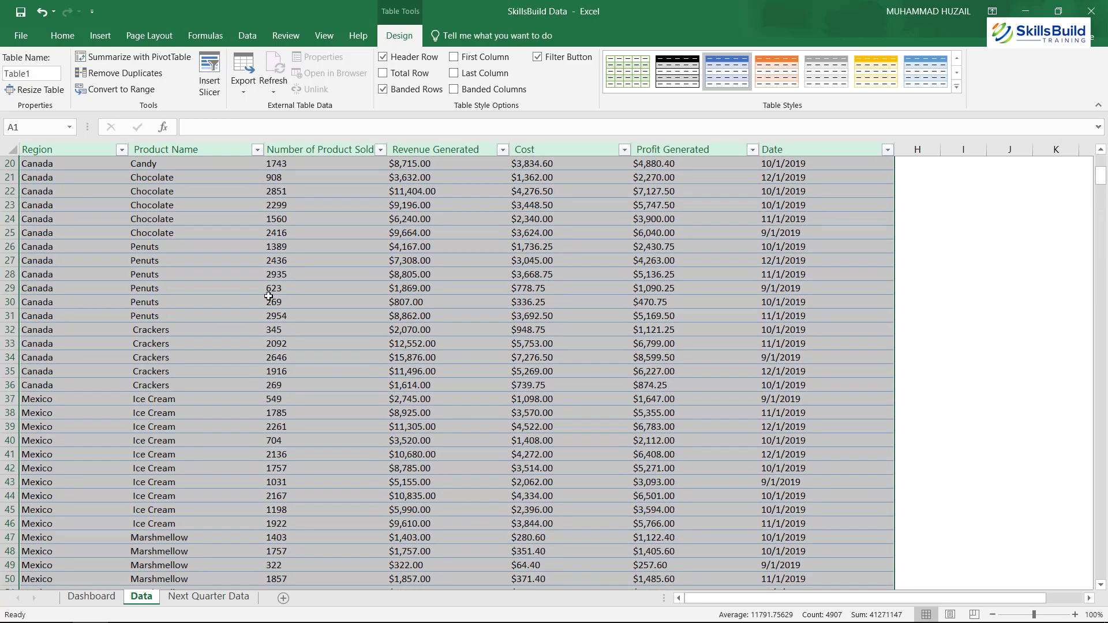
left_click(207, 326)
scroll(208, 326, "up", 1)
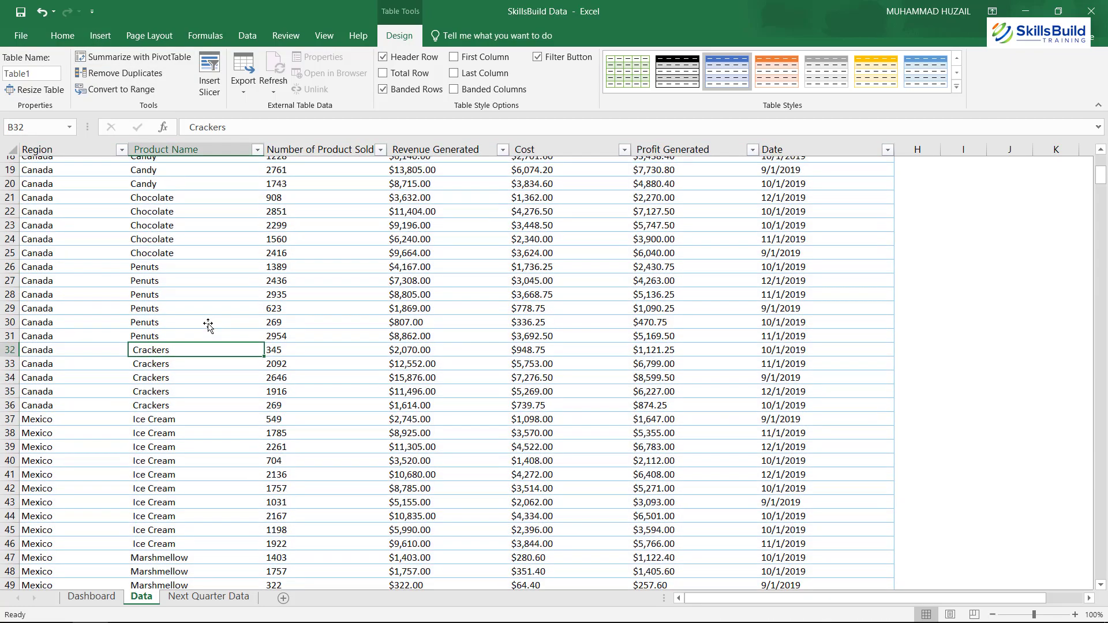
scroll(208, 326, "up", 6)
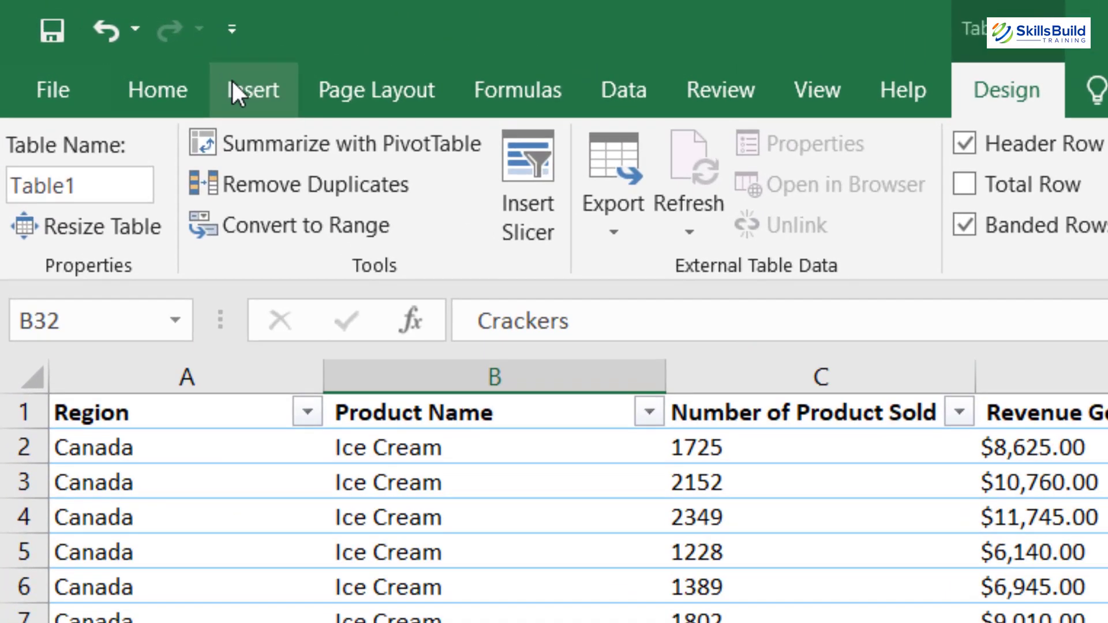
left_click(232, 81)
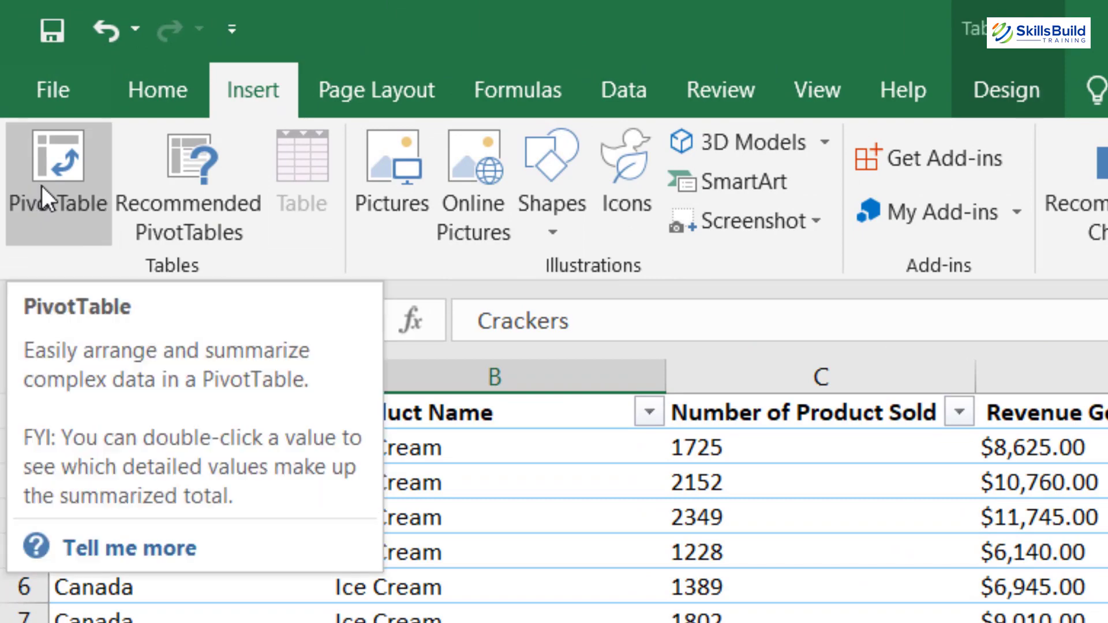
left_click(57, 181)
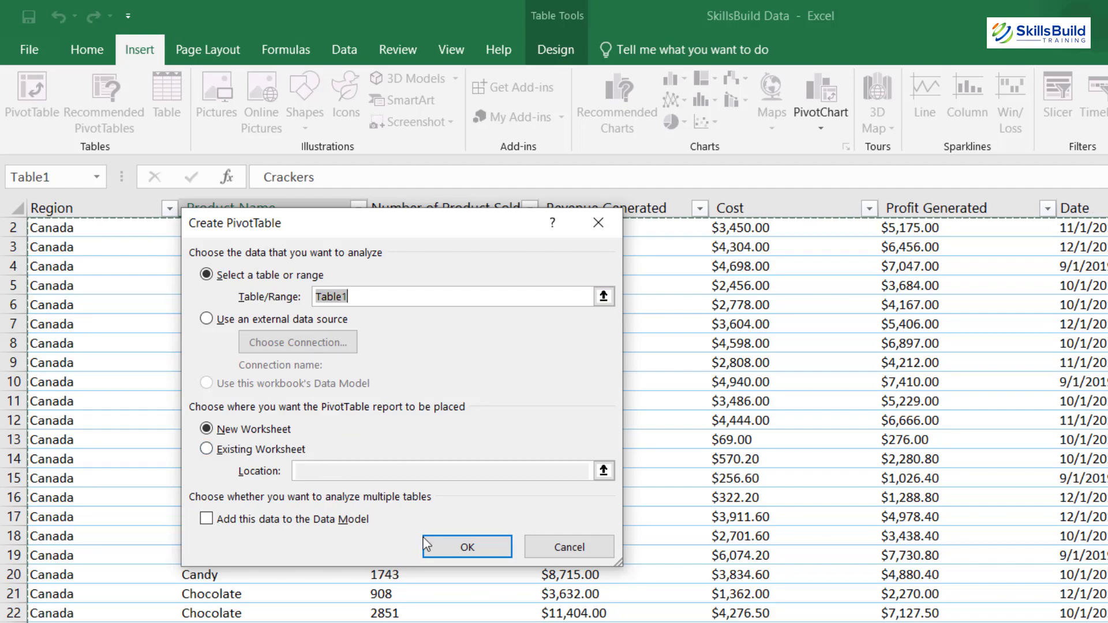
left_click(460, 546)
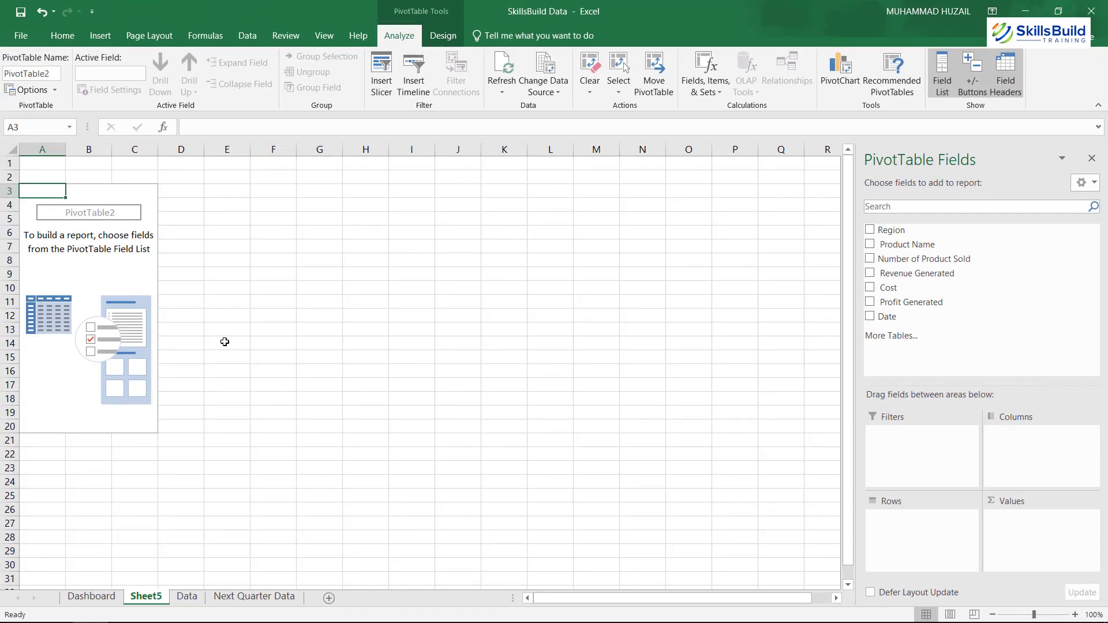
Make two copies of the empty PivotTable sheet Sheet5 and place them before the Data sheet.
left_click(187, 596)
left_click(147, 597)
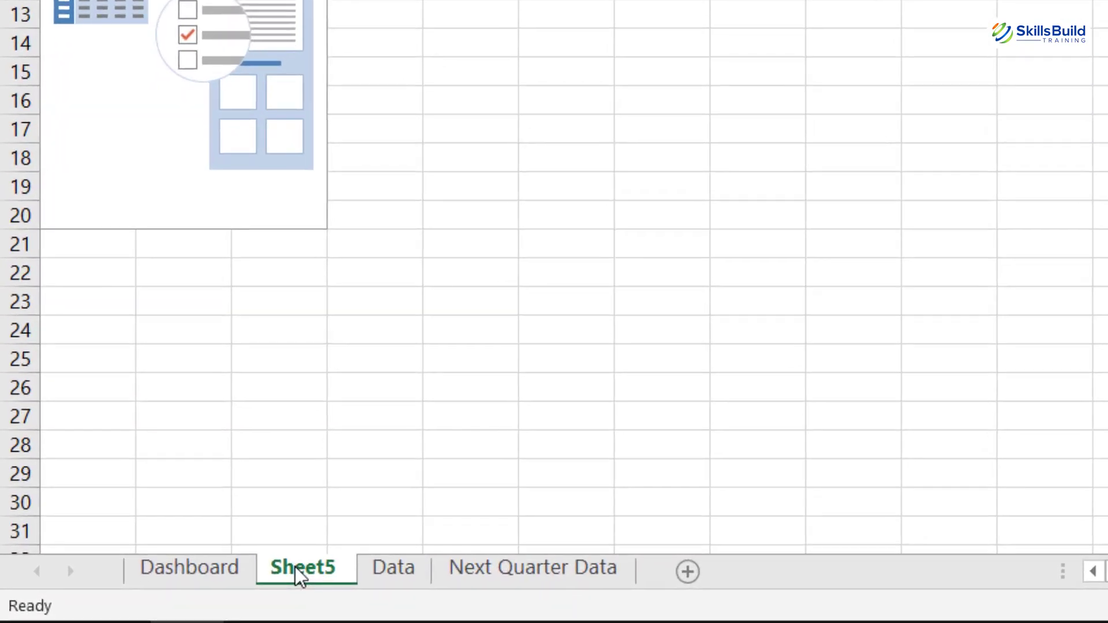
left_click_drag(299, 576, 554, 583, "ctrl")
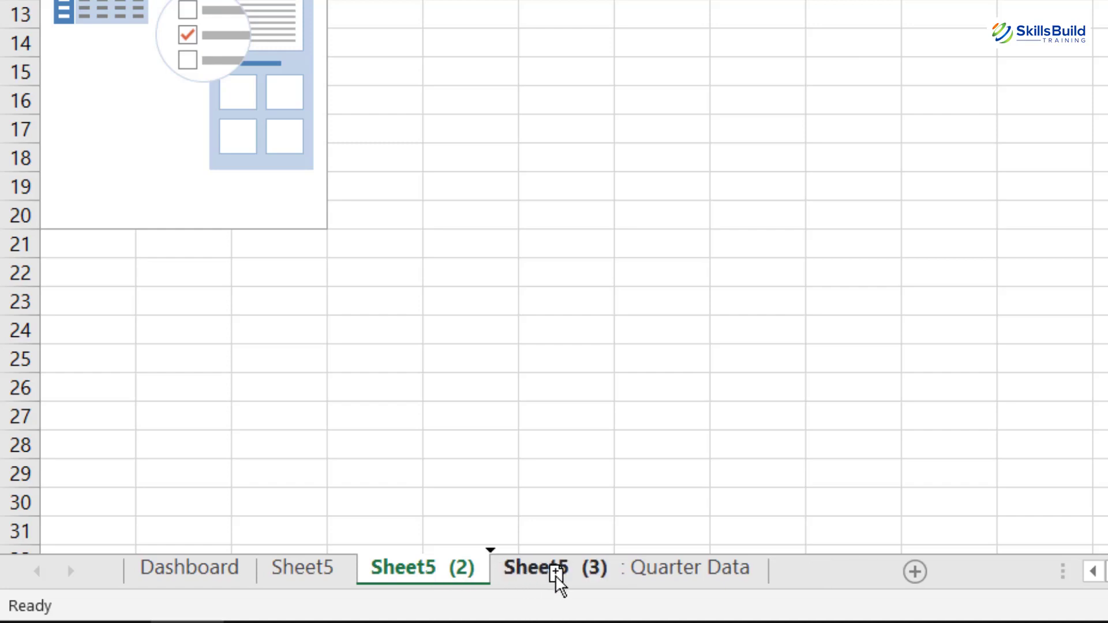
left_click(331, 569)
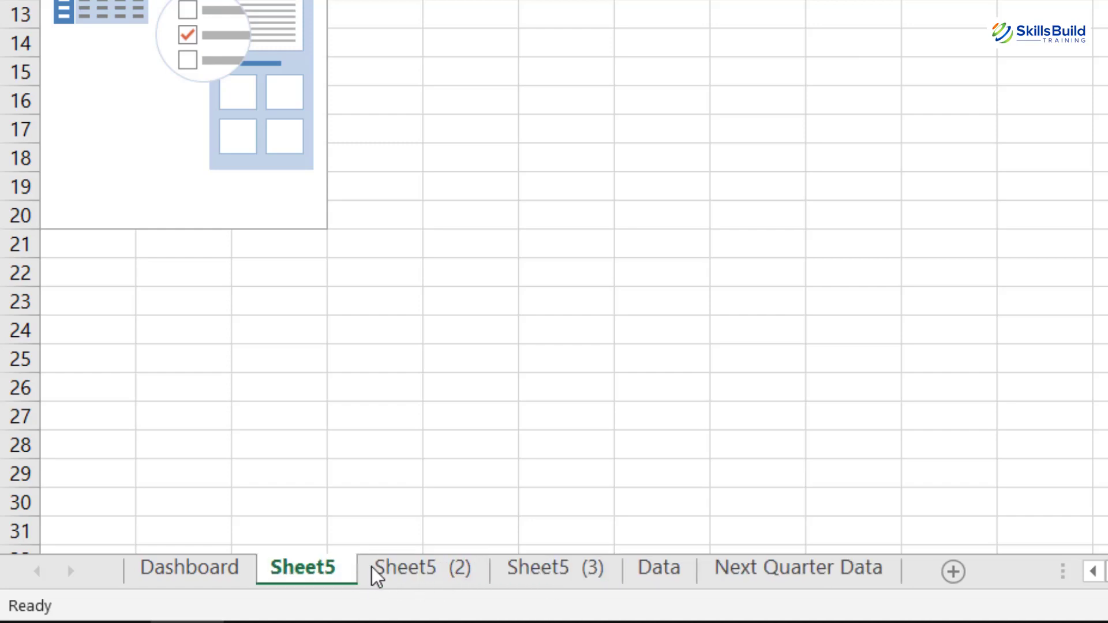
left_click(419, 572)
left_click(538, 569)
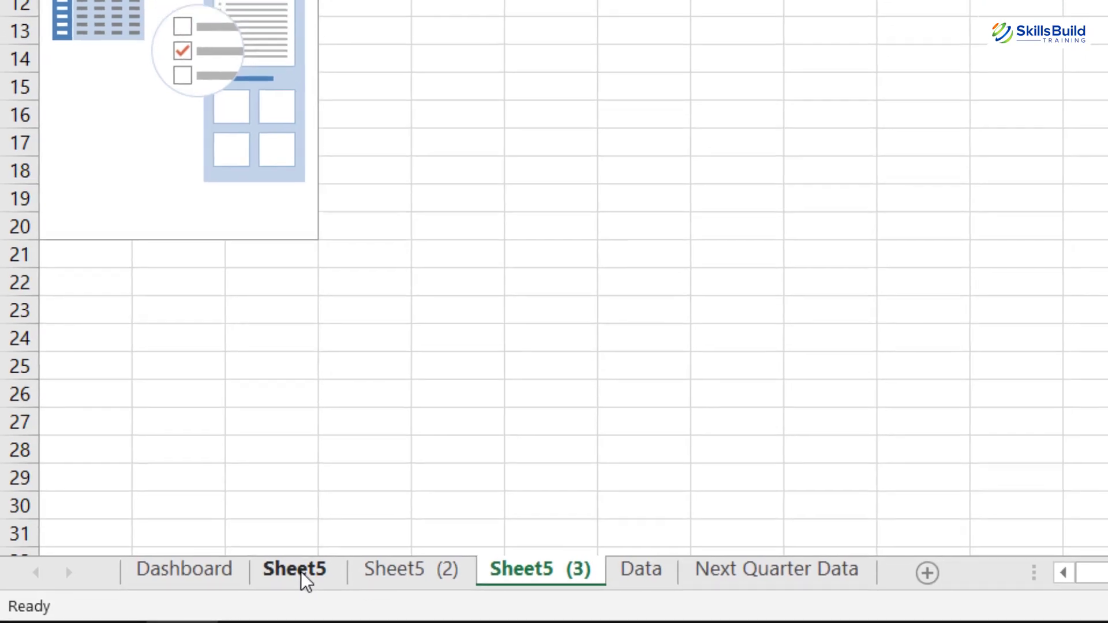
On Sheet5, lay out the PivotTable with Region as rows and Product Name as columns.
left_click(312, 571)
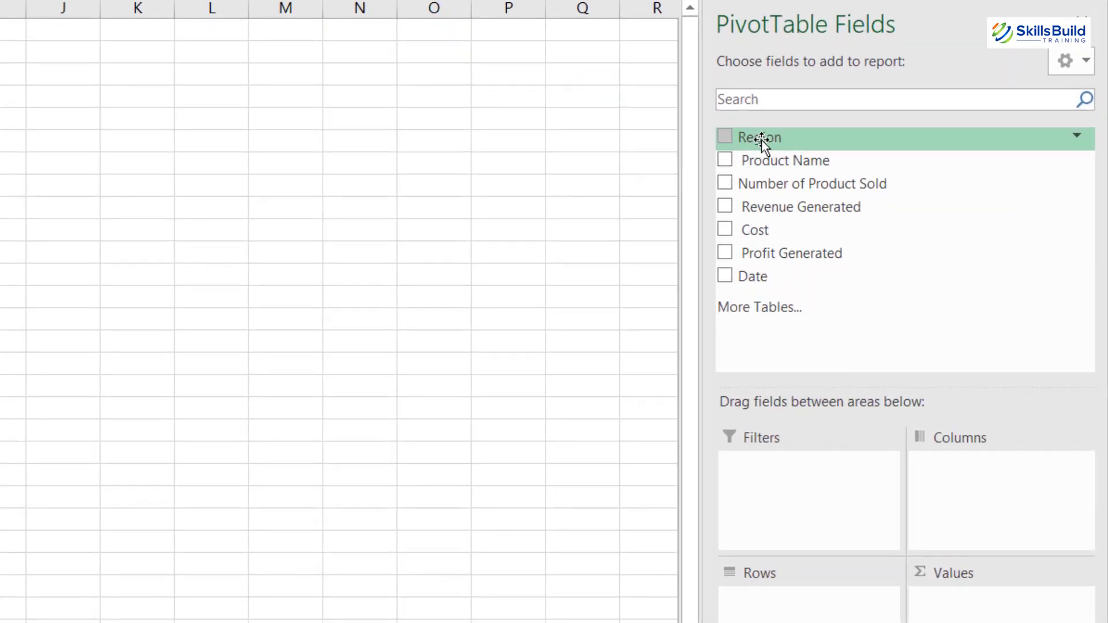
left_click_drag(761, 139, 759, 617)
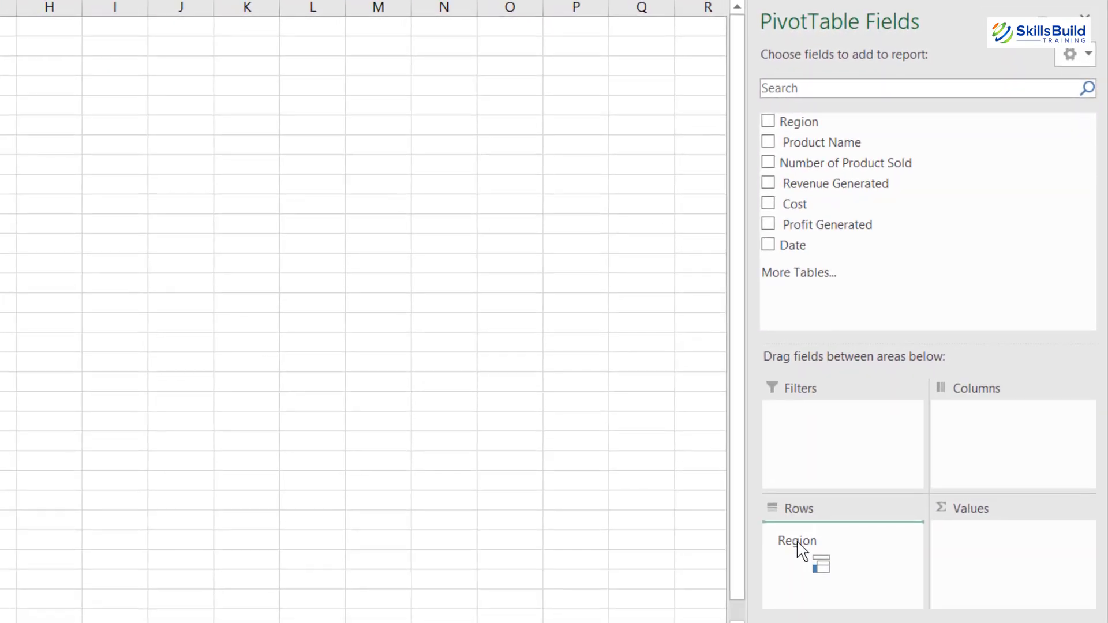
left_click_drag(802, 551, 802, 551)
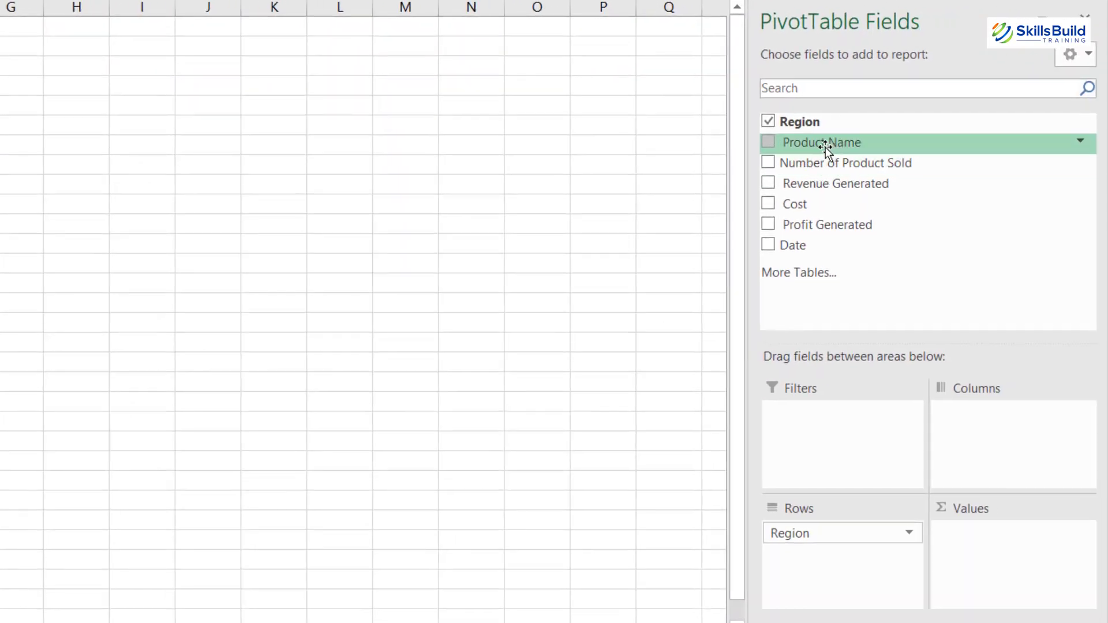
left_click_drag(806, 148, 969, 423)
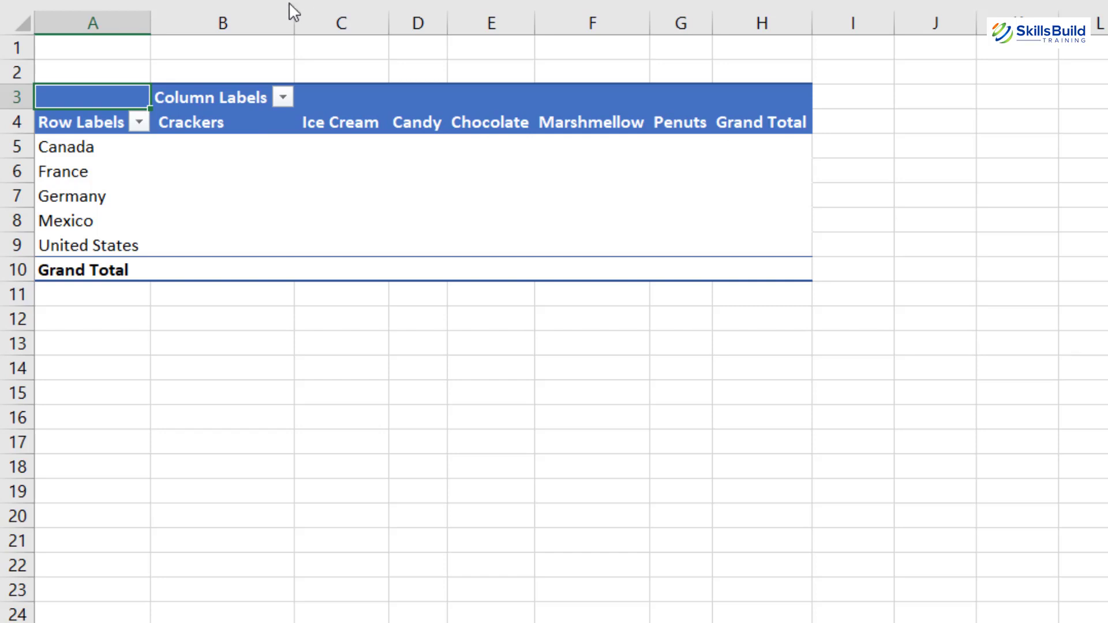
Widen the PivotTable's product columns and add Profit Generated as its summed values.
left_click_drag(294, 14, 410, 19)
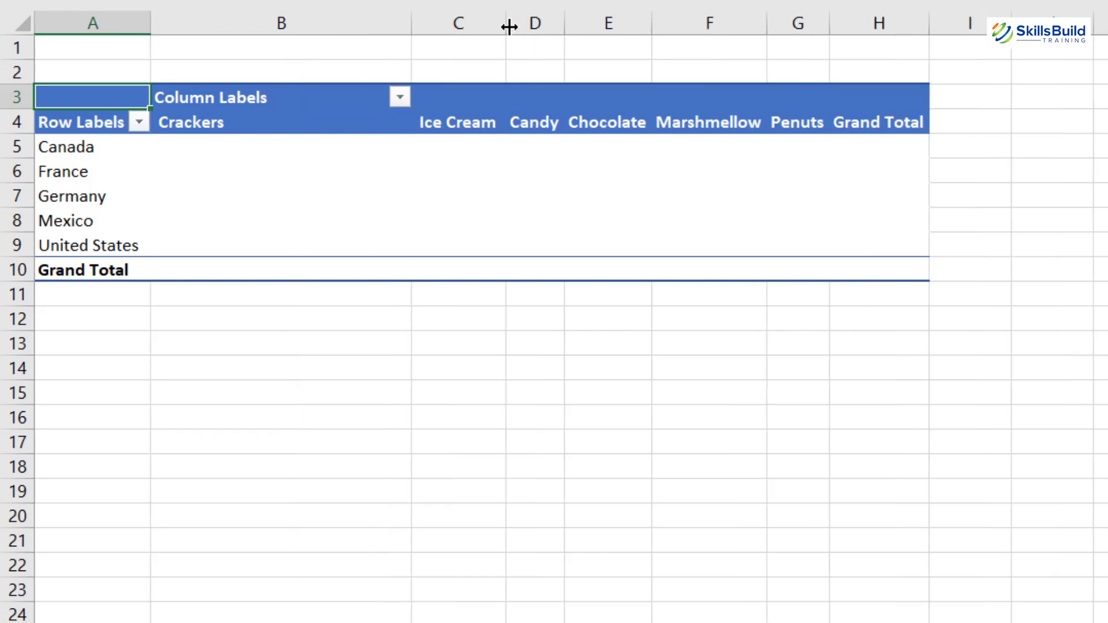
left_click_drag(510, 25, 710, 25)
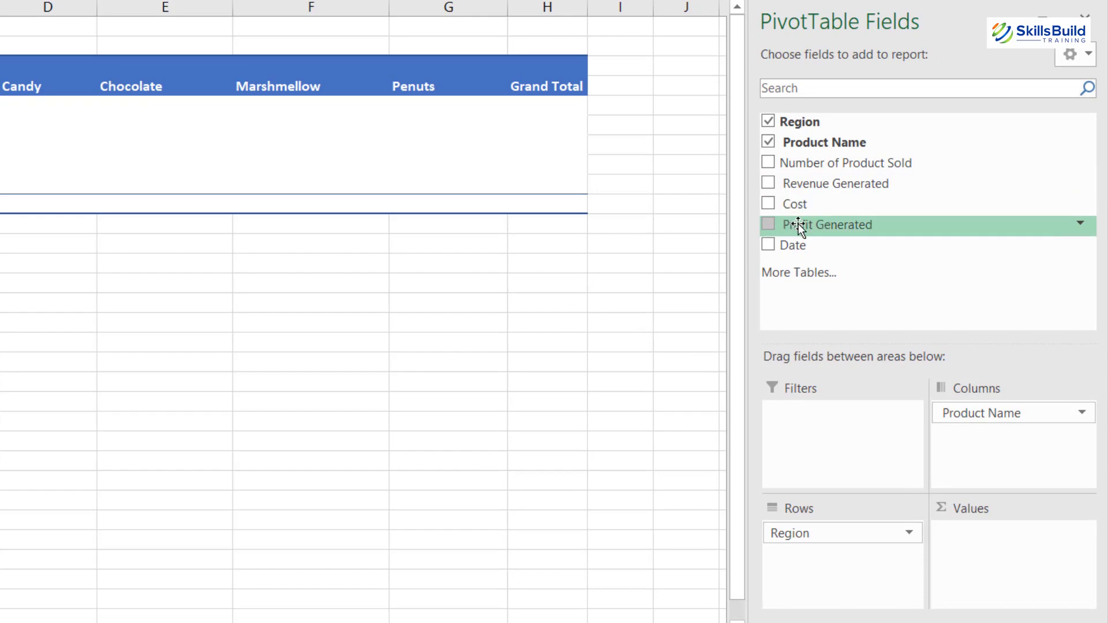
left_click_drag(797, 223, 984, 543)
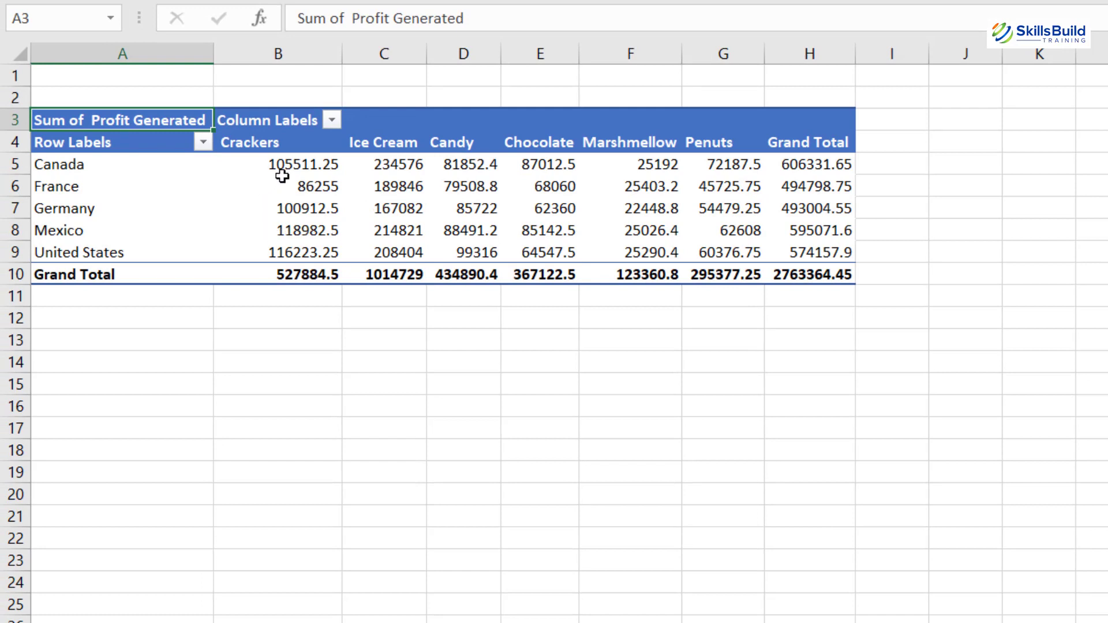
Apply the dollar accounting number format to all profit values in the PivotTable, including the grand totals.
mouse_move(605, 192)
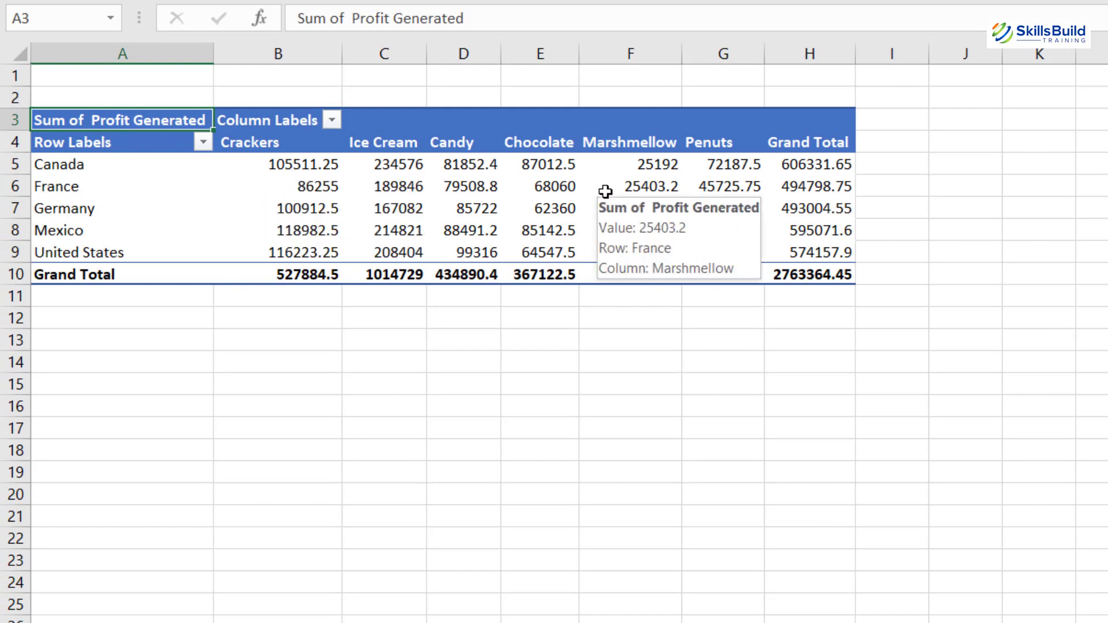
left_click(537, 185)
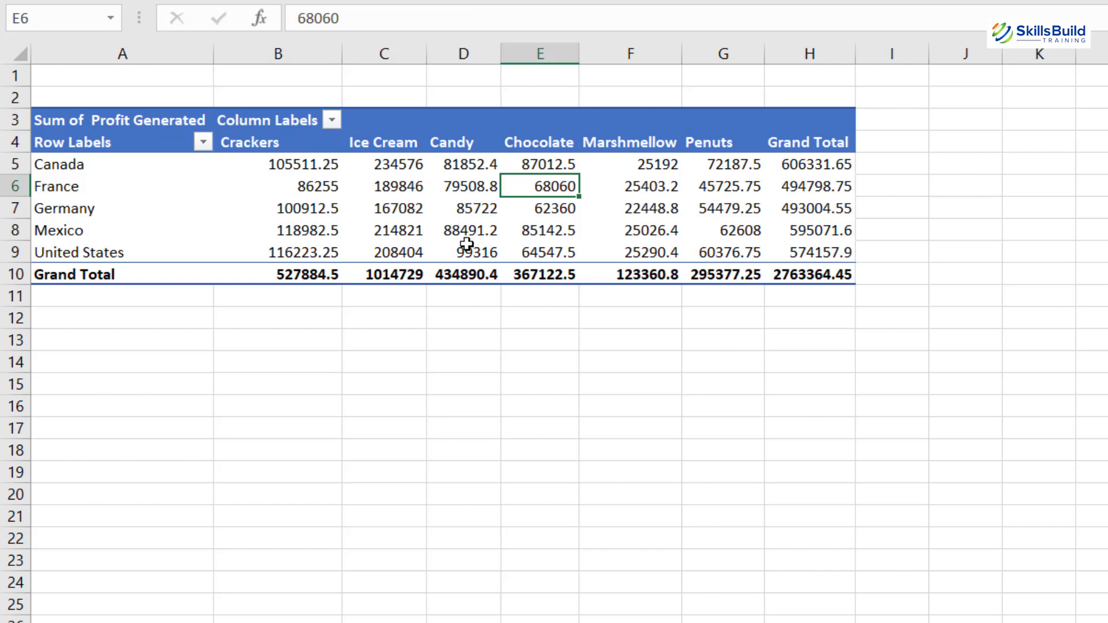
mouse_move(467, 245)
left_click(723, 362)
left_click_drag(840, 275, 278, 159)
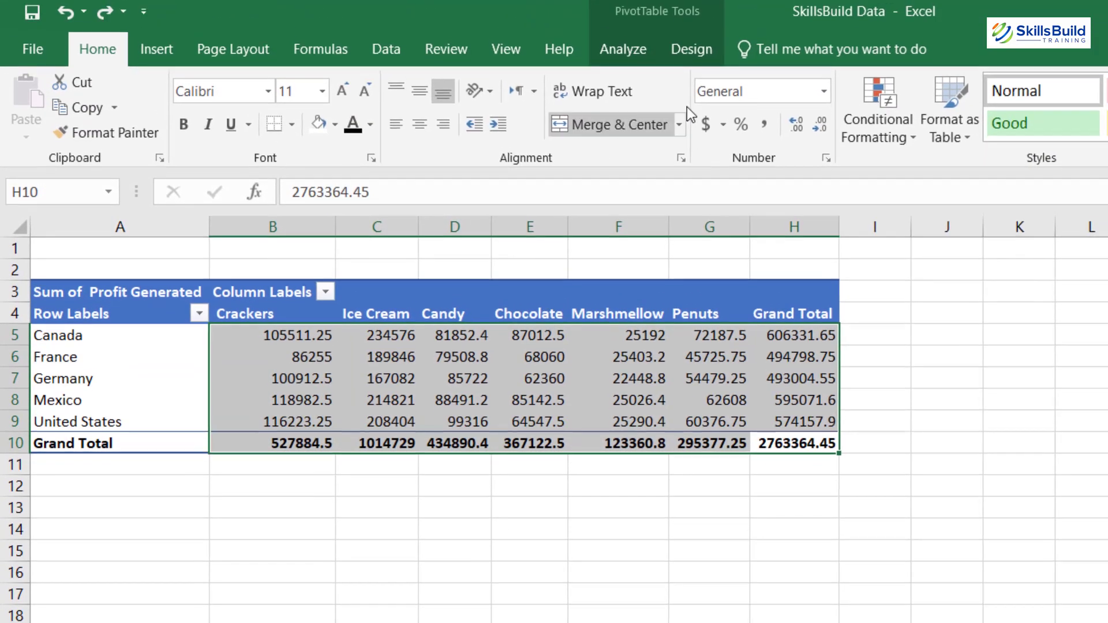
left_click(706, 131)
left_click(600, 535)
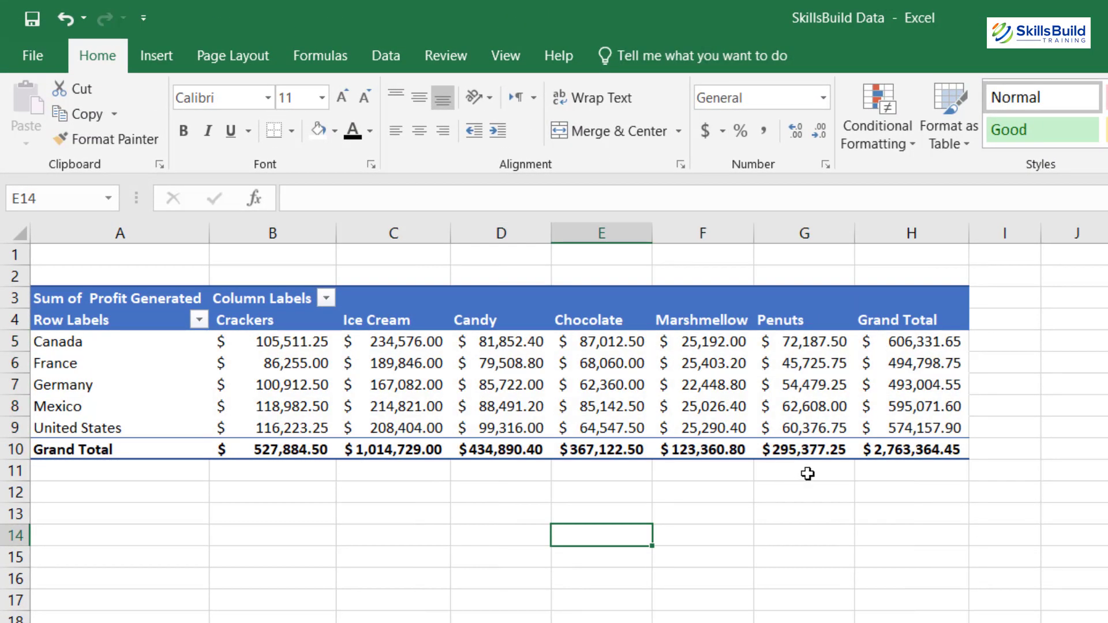
Reselect the PivotTable through France's grand total cell to bring back its field list.
left_click(843, 471)
left_click(884, 477)
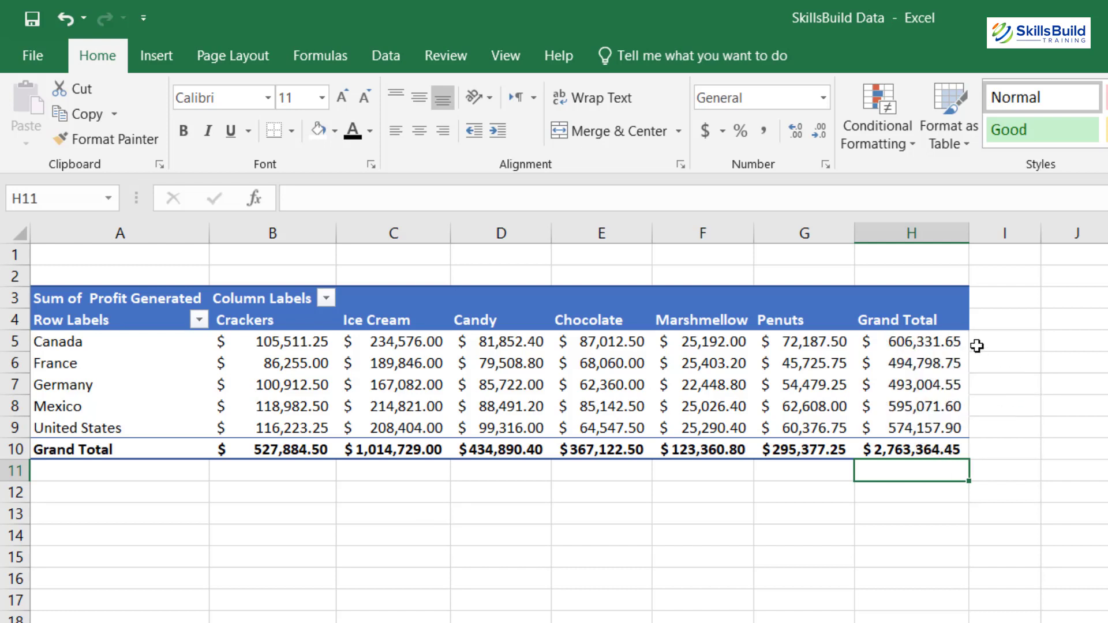
left_click(903, 358)
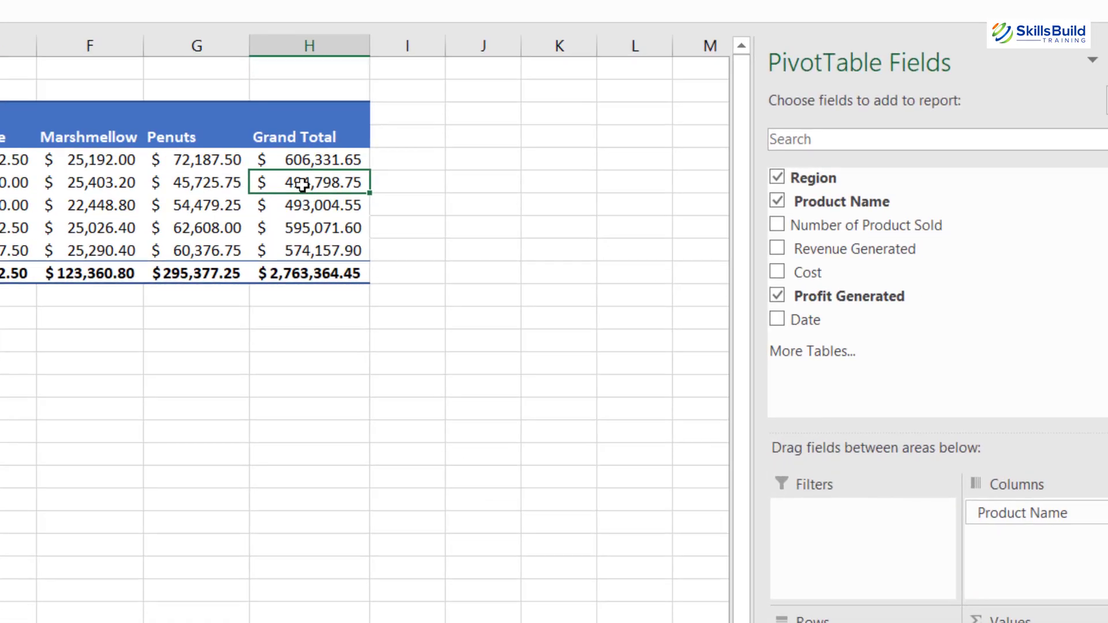
Sort the PivotTable's region rows by their grand total profit, largest to smallest.
right_click(904, 363)
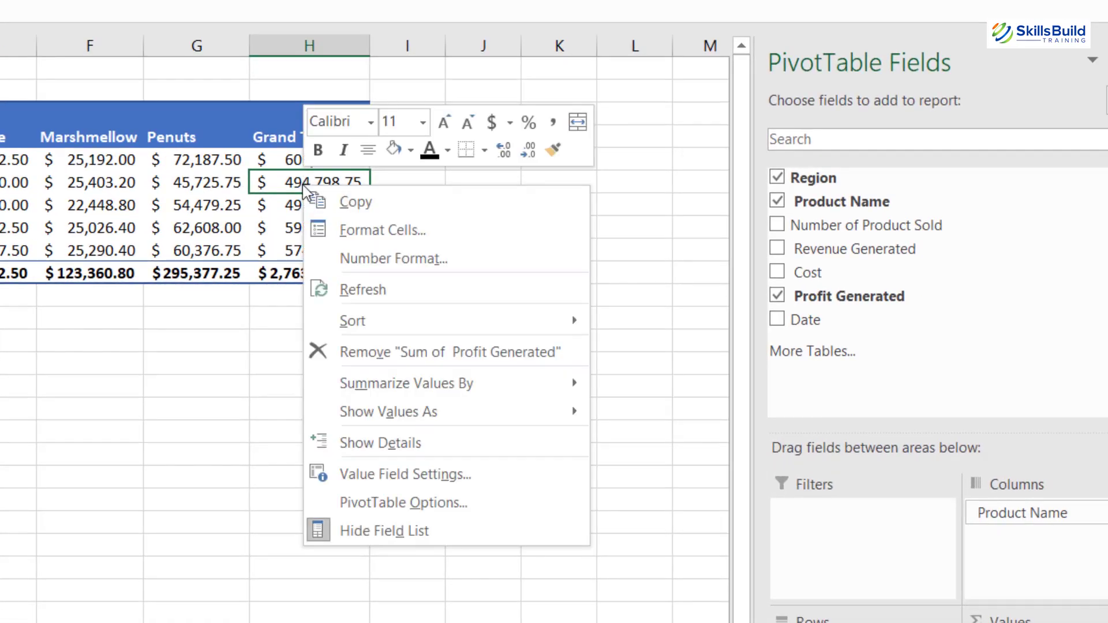
mouse_move(519, 321)
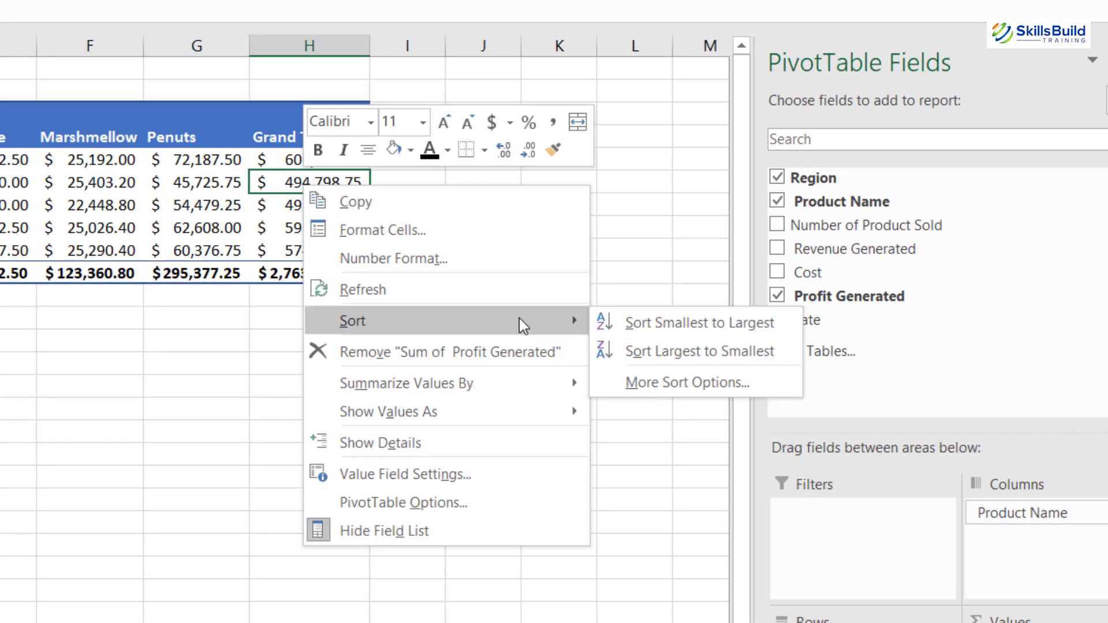
left_click(683, 351)
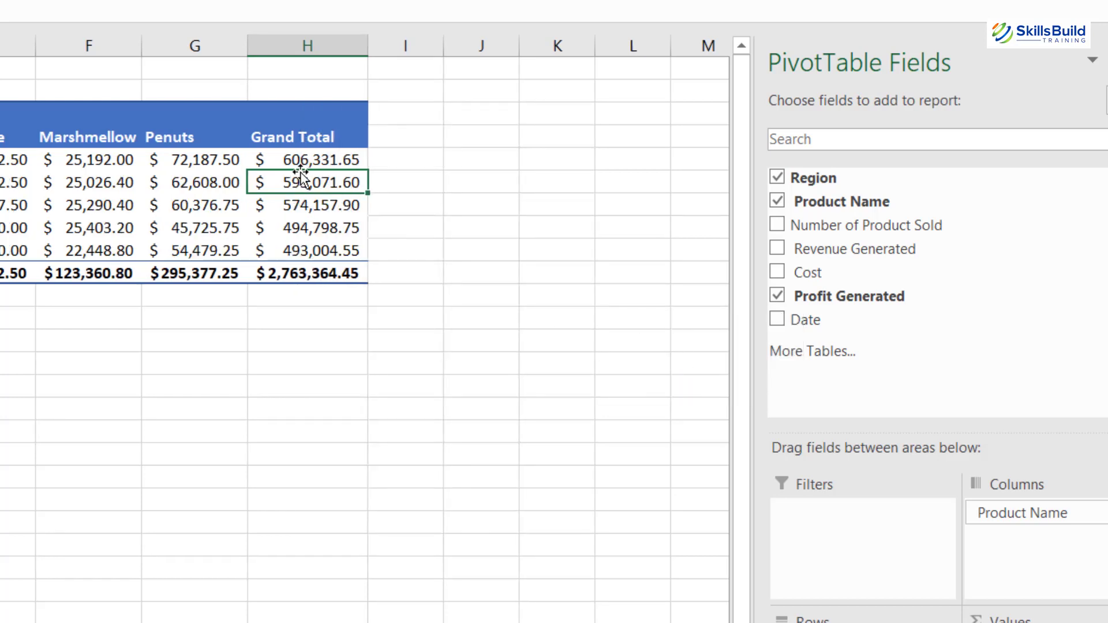
mouse_move(297, 162)
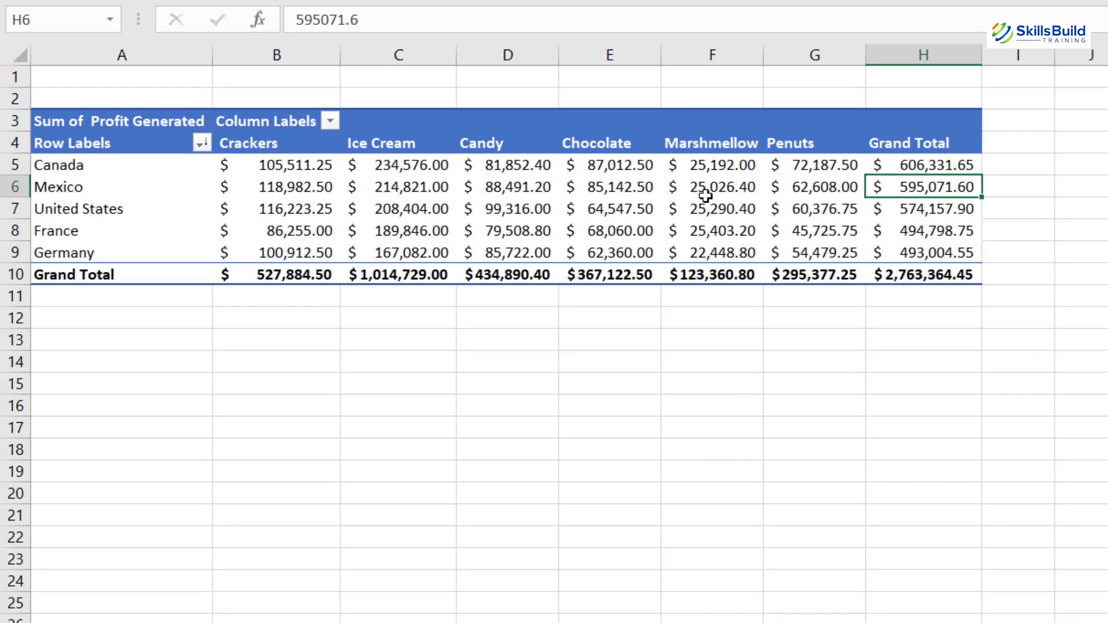
Sort the PivotTable's product columns by the grand total row, largest to smallest.
mouse_move(295, 278)
right_click(262, 276)
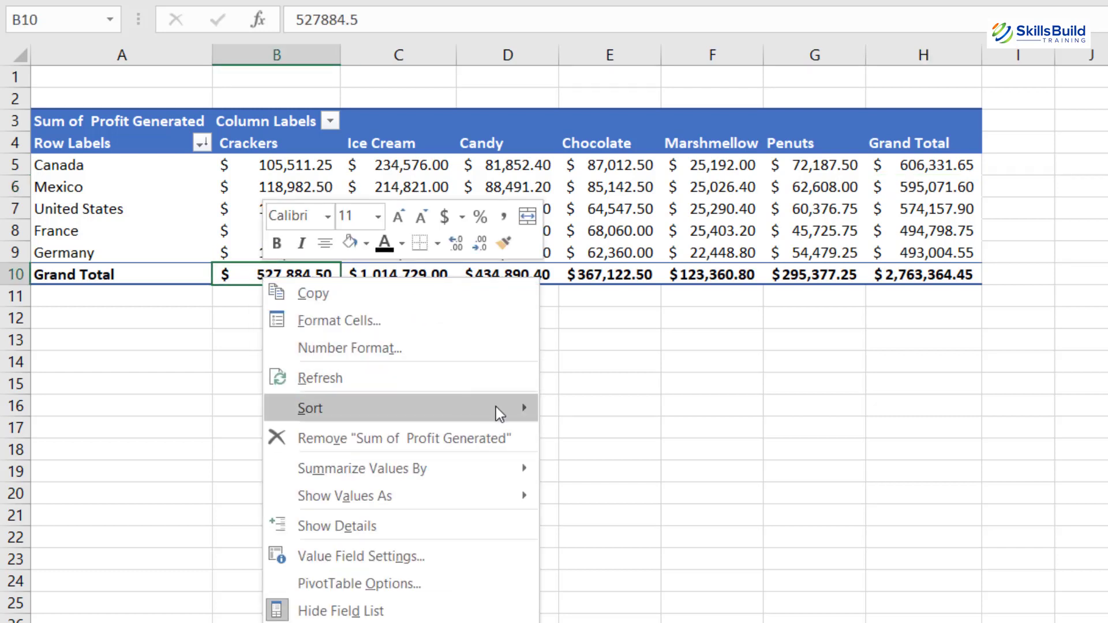
mouse_move(496, 406)
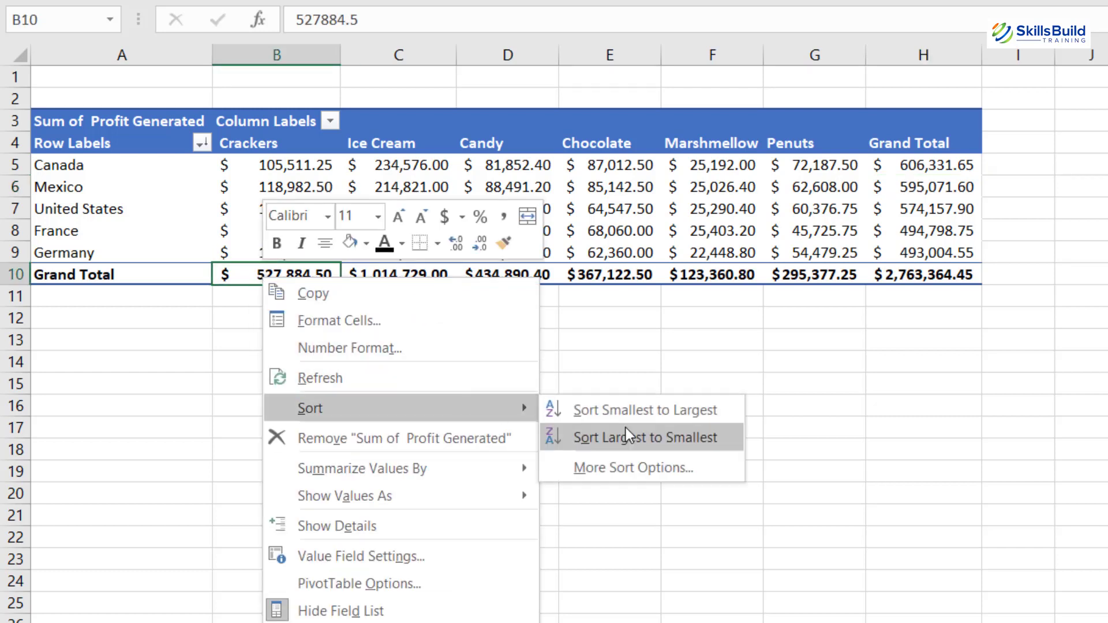
left_click(653, 440)
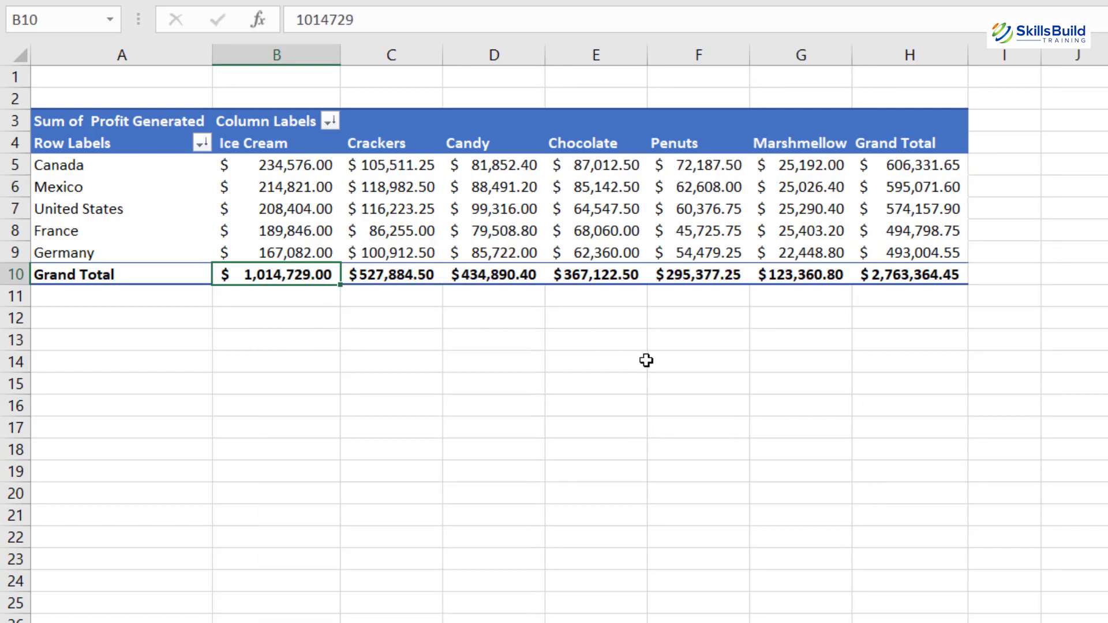
left_click(640, 403)
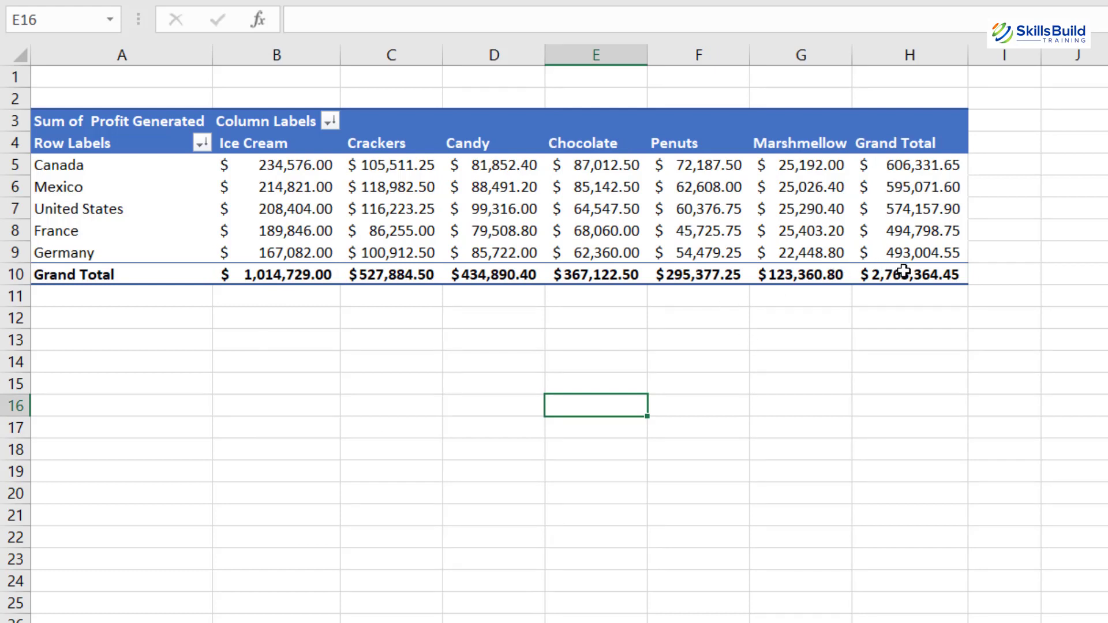
Start inserting a PivotChart based on the profit PivotTable.
mouse_move(905, 273)
left_click(987, 274)
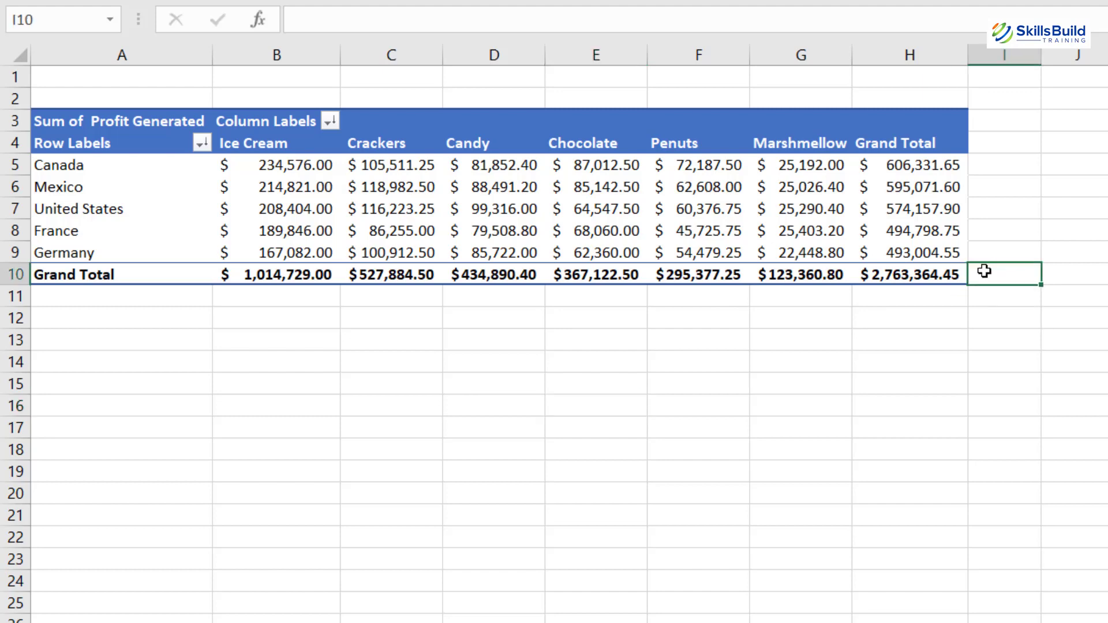
left_click(895, 276)
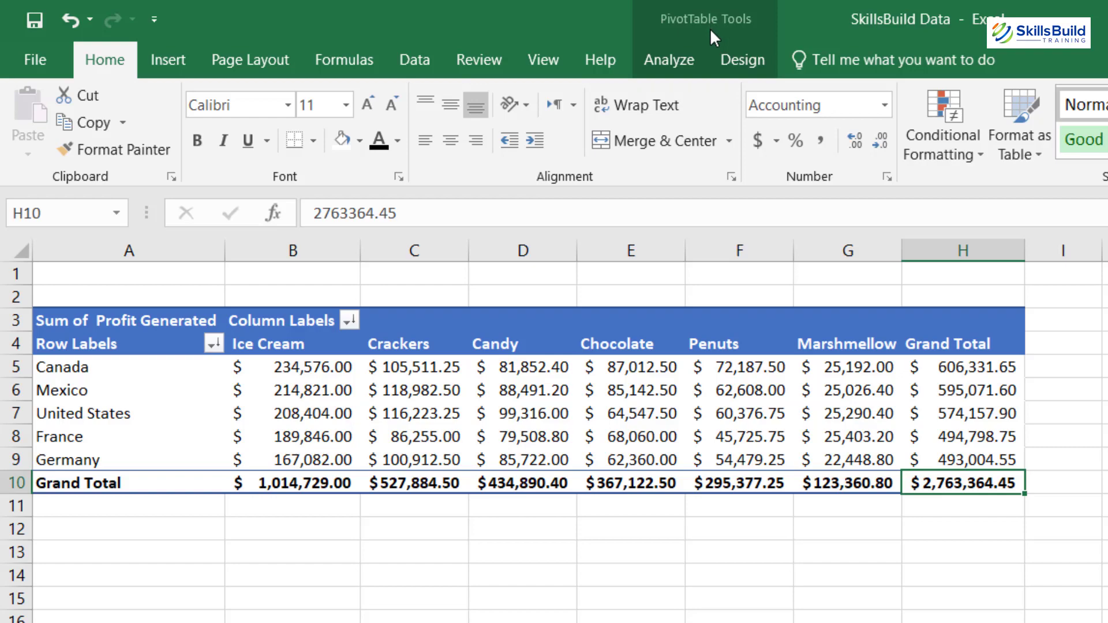
left_click(674, 60)
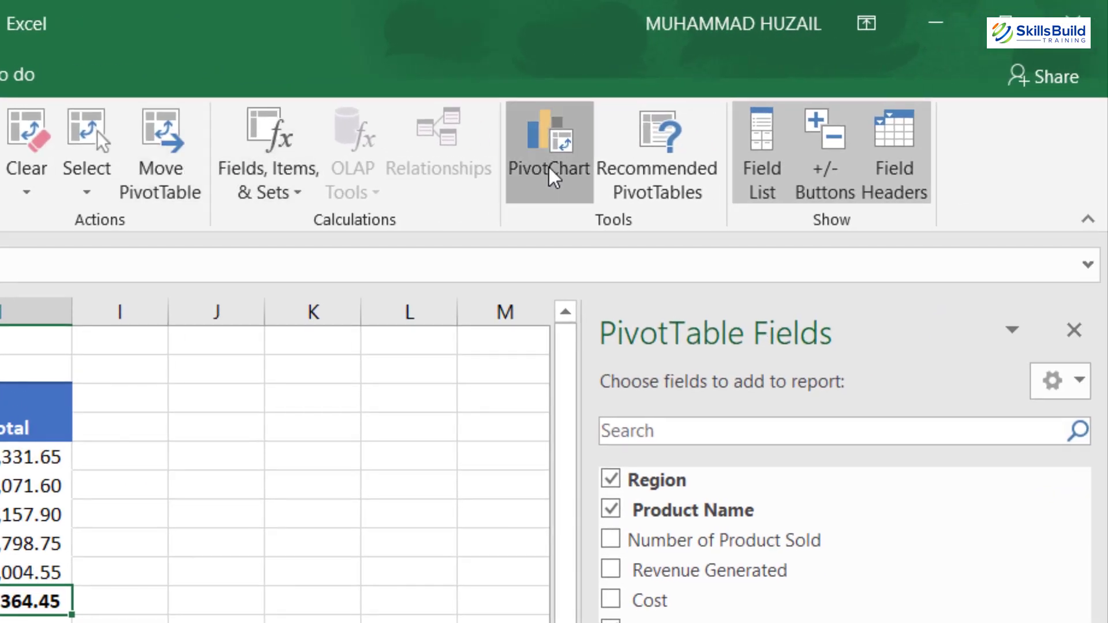
left_click(823, 159)
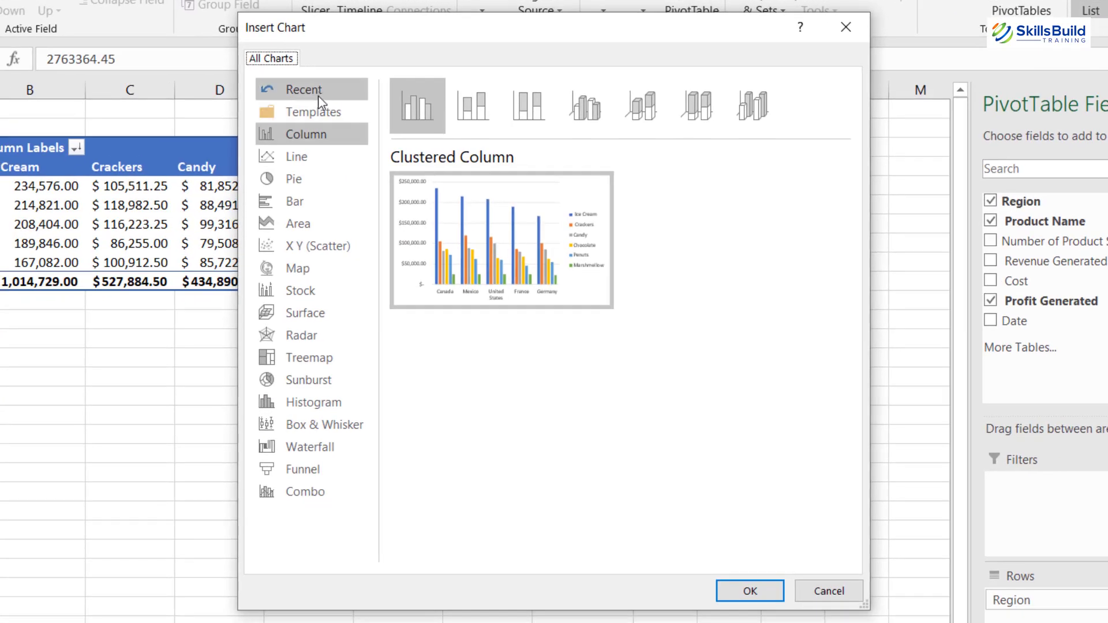
Preview the line, pie, bar and area chart types and the stacked, 100% stacked and 3-D clustered column variants.
left_click(322, 163)
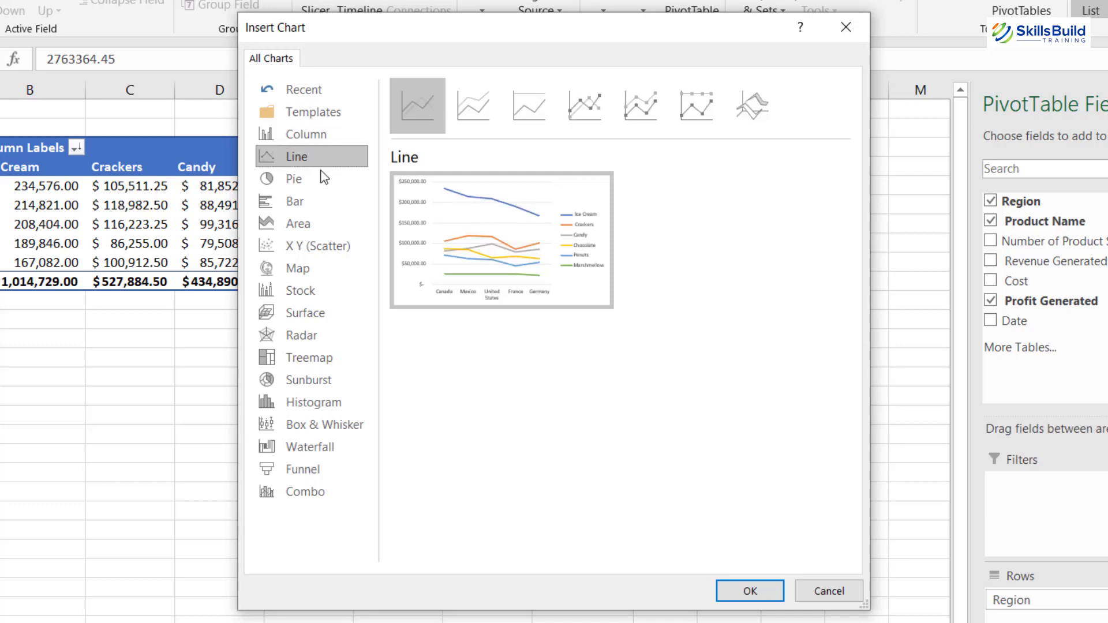
left_click(320, 183)
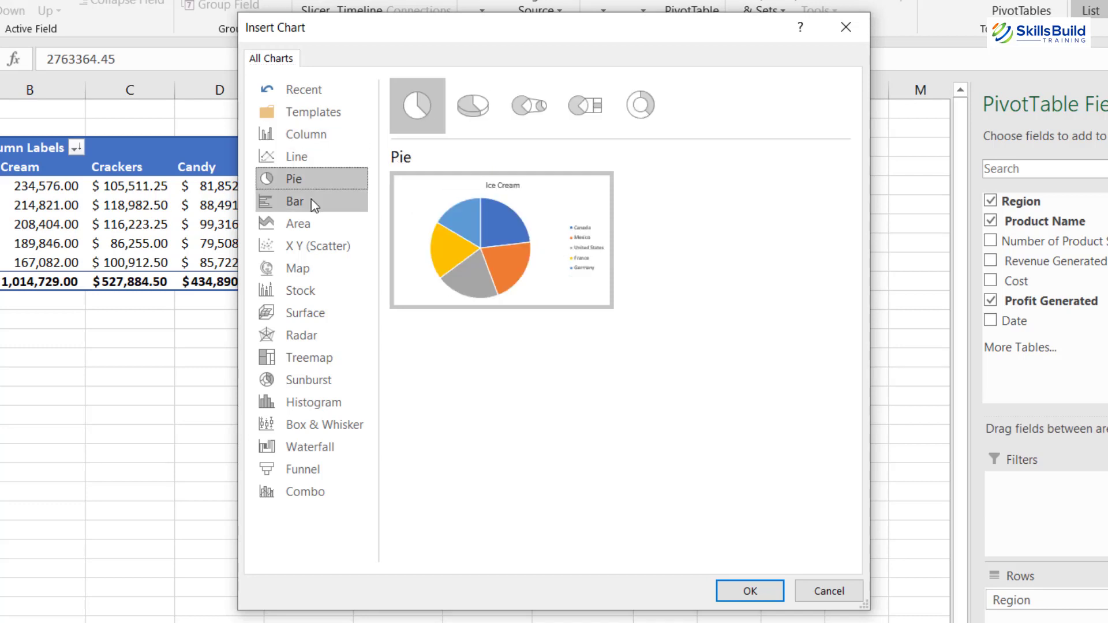
left_click(310, 200)
left_click(308, 231)
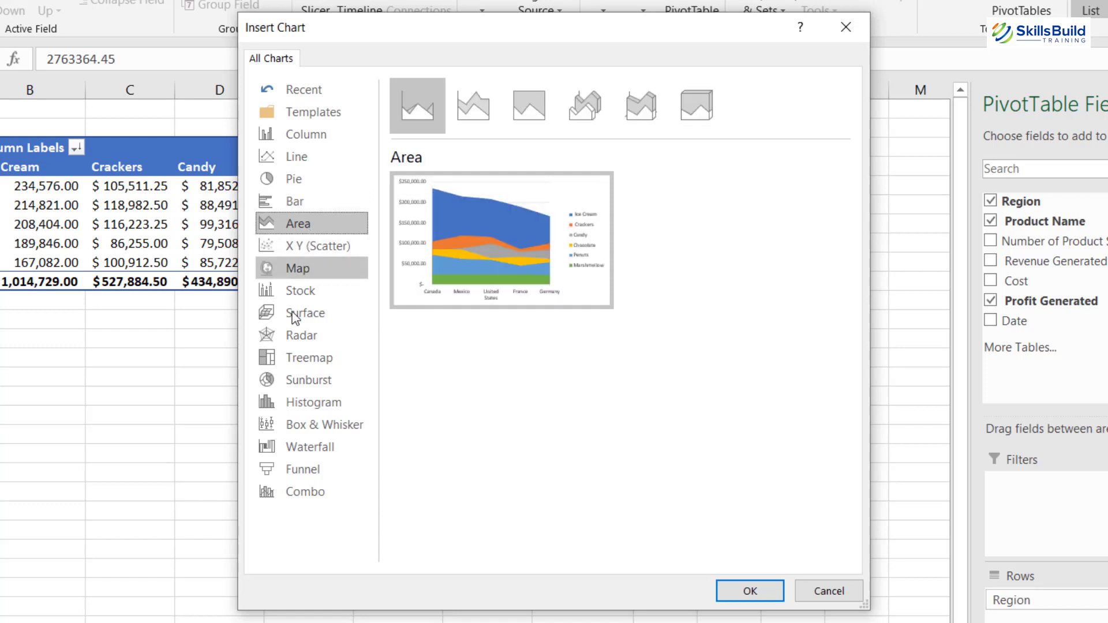
left_click(317, 138)
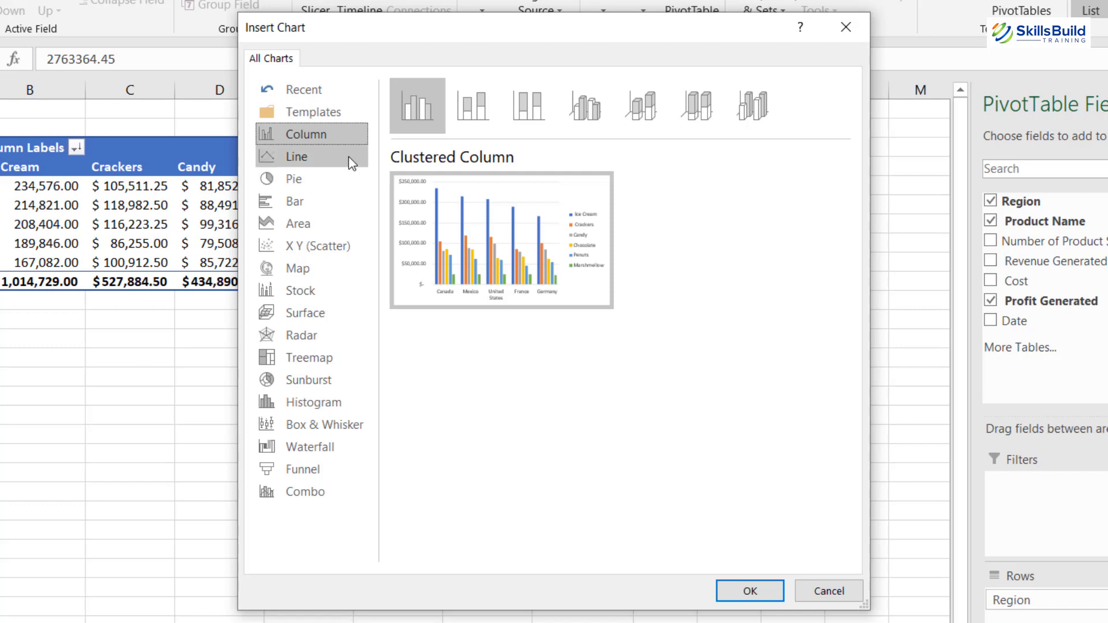
left_click(298, 180)
left_click(312, 205)
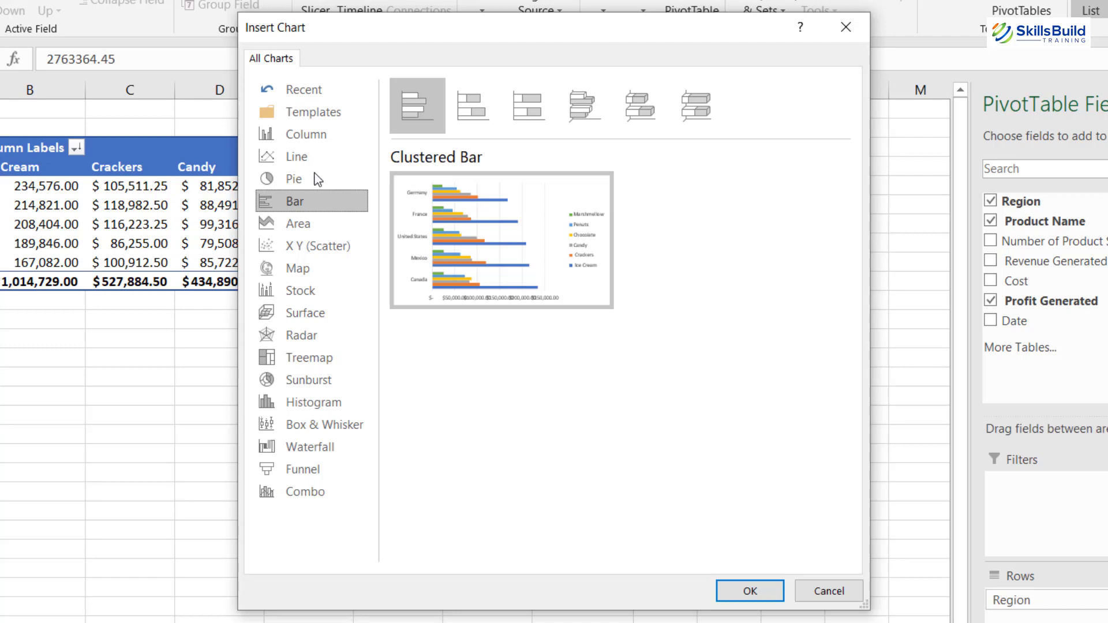
left_click(316, 138)
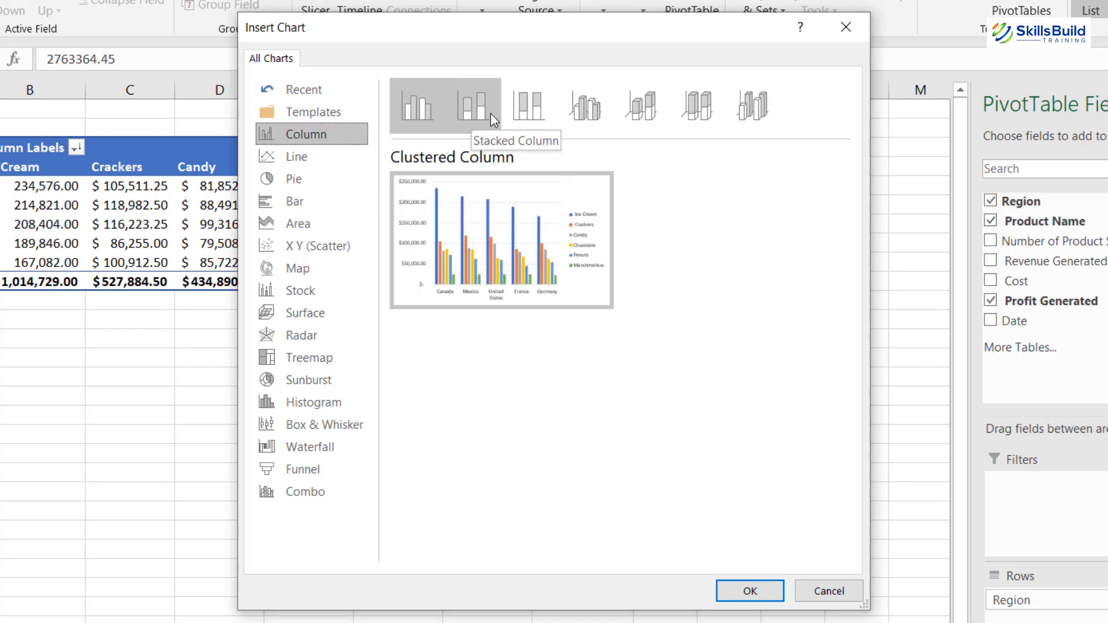
left_click(472, 110)
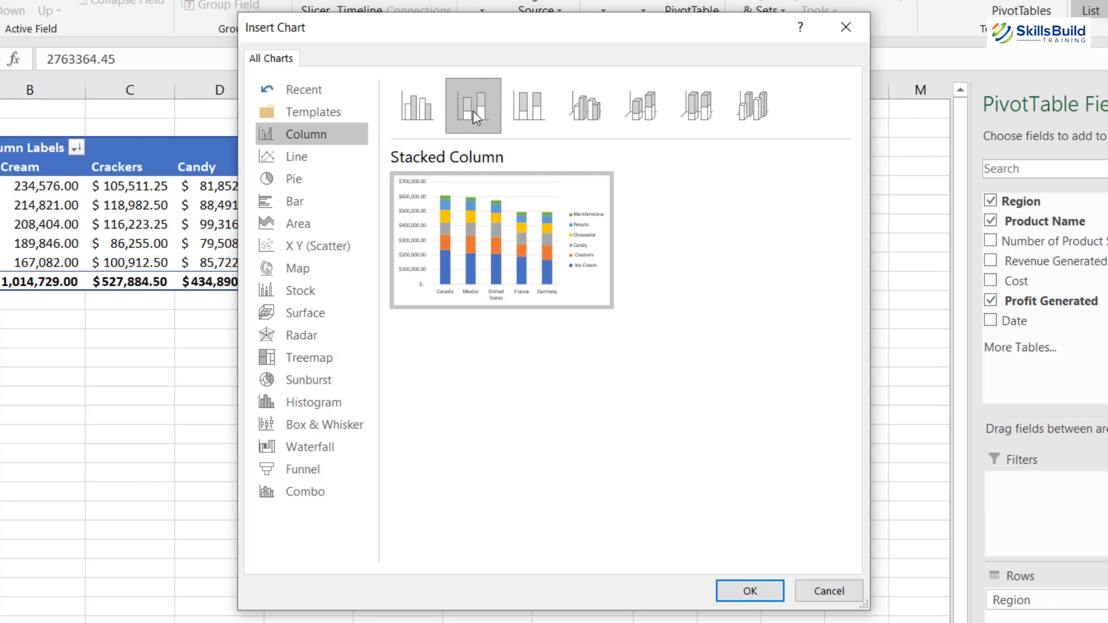
left_click(524, 109)
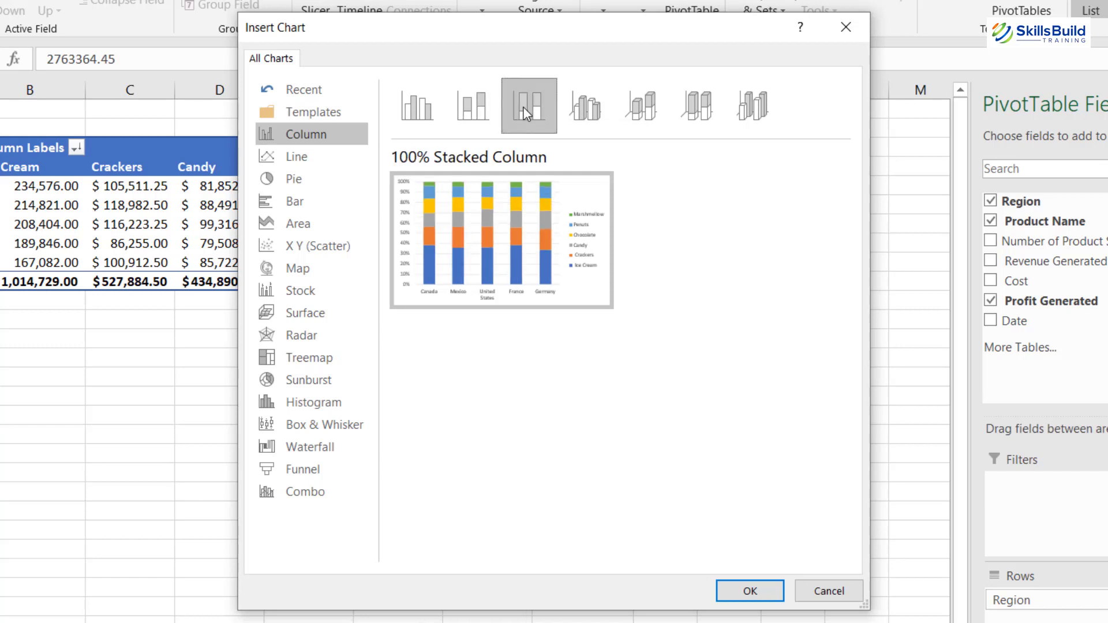
left_click(575, 109)
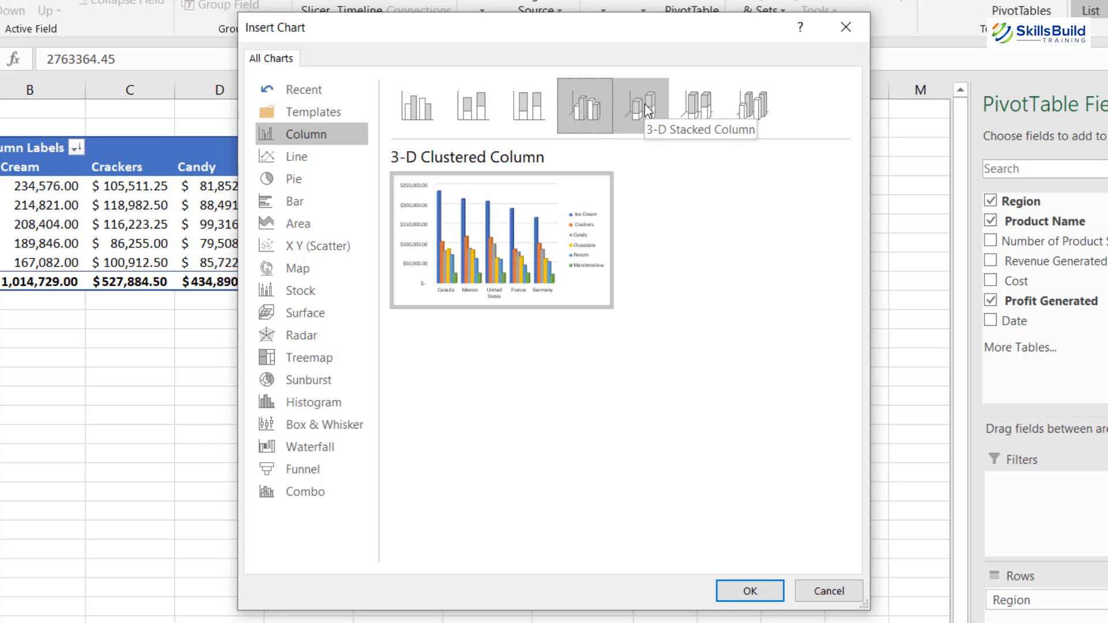
Insert a Clustered Column PivotChart and place it just below the PivotTable's Grand Total row.
left_click(424, 118)
mouse_move(482, 239)
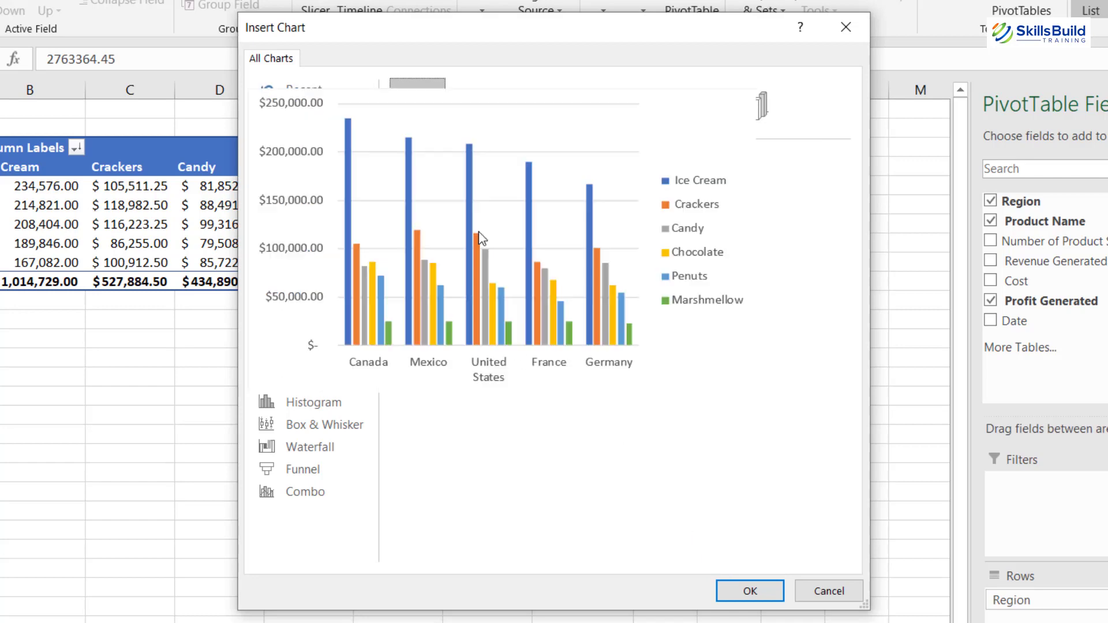
left_click(745, 590)
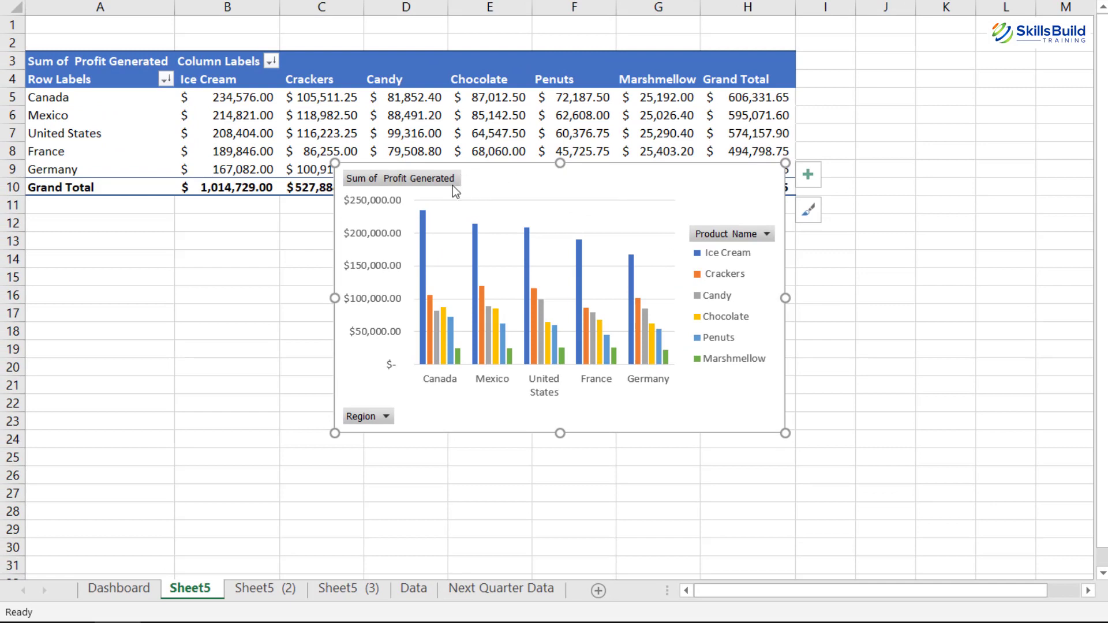
left_click_drag(544, 183, 568, 218)
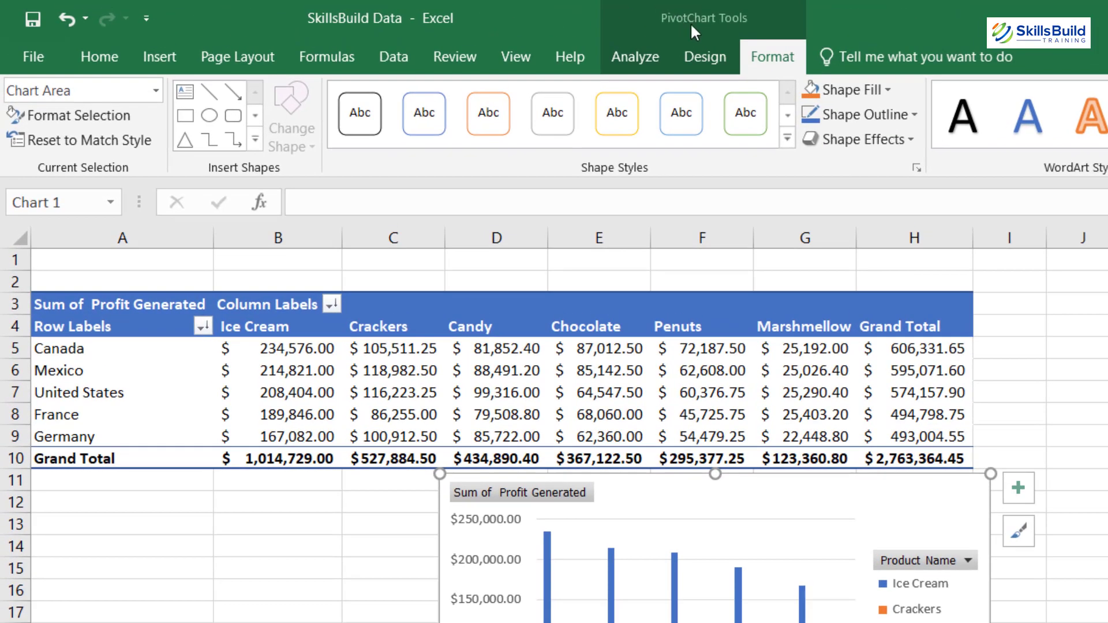
Add a chart title to the PivotChart, positioned above the chart.
left_click(704, 58)
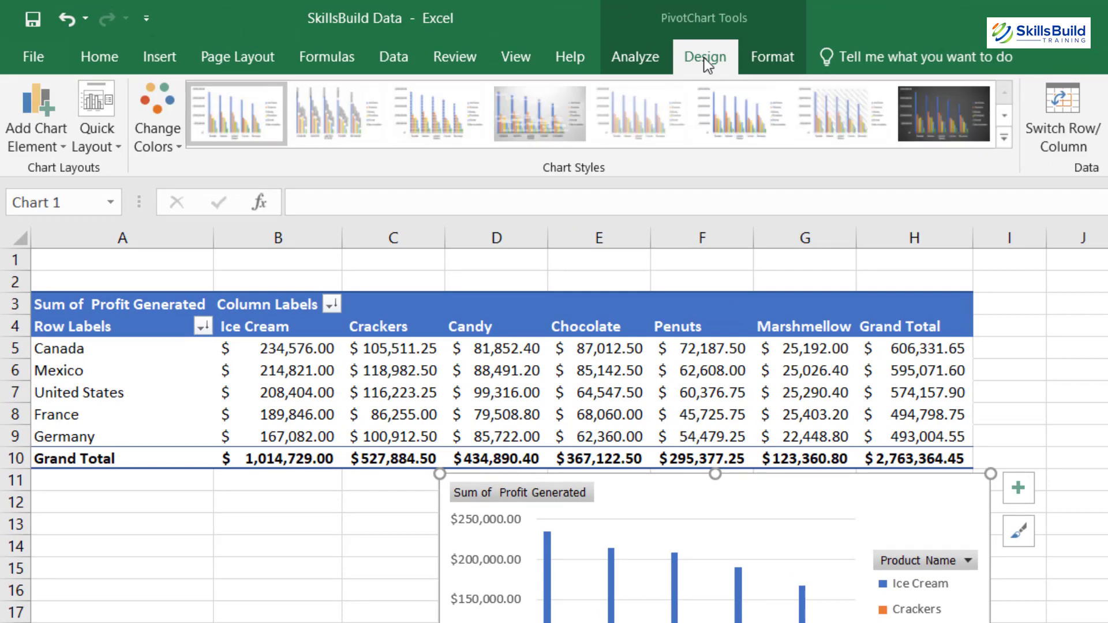
left_click(40, 124)
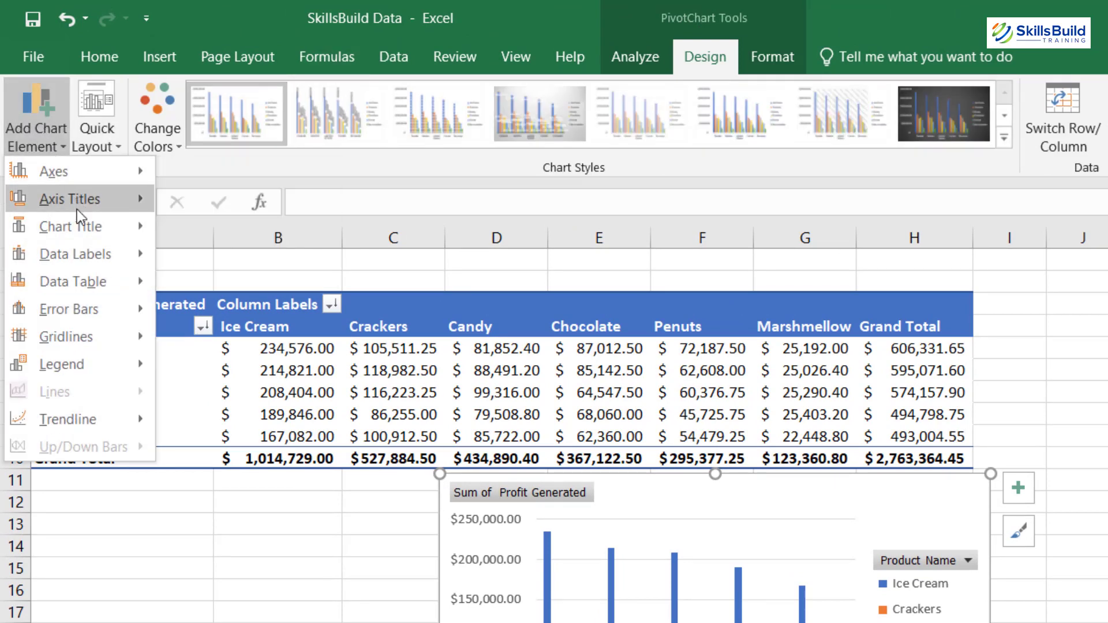
mouse_move(79, 226)
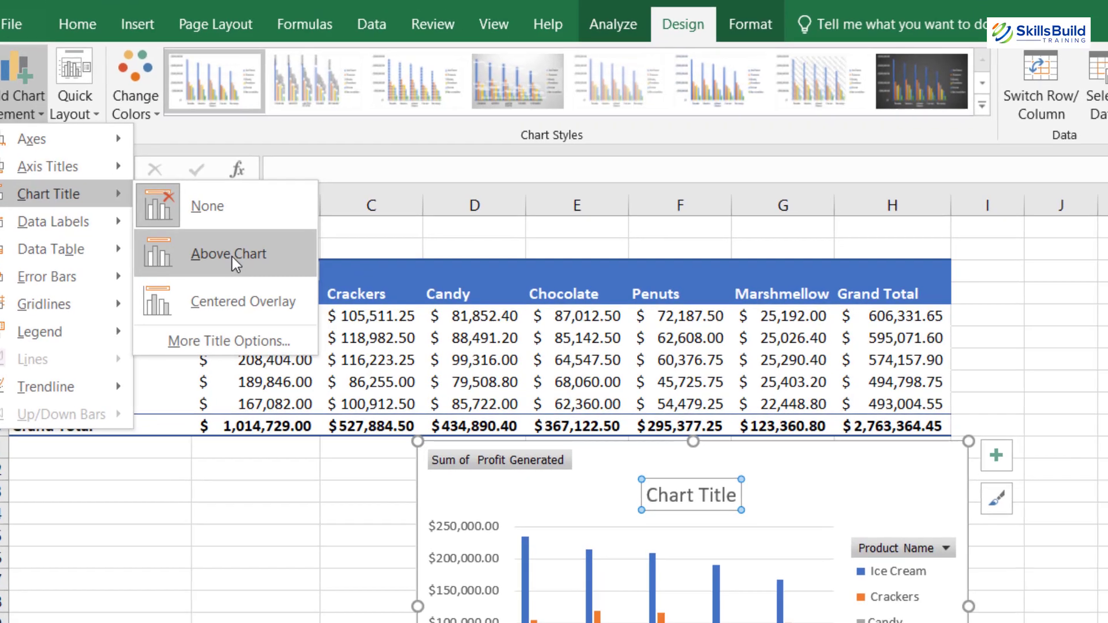
left_click(254, 287)
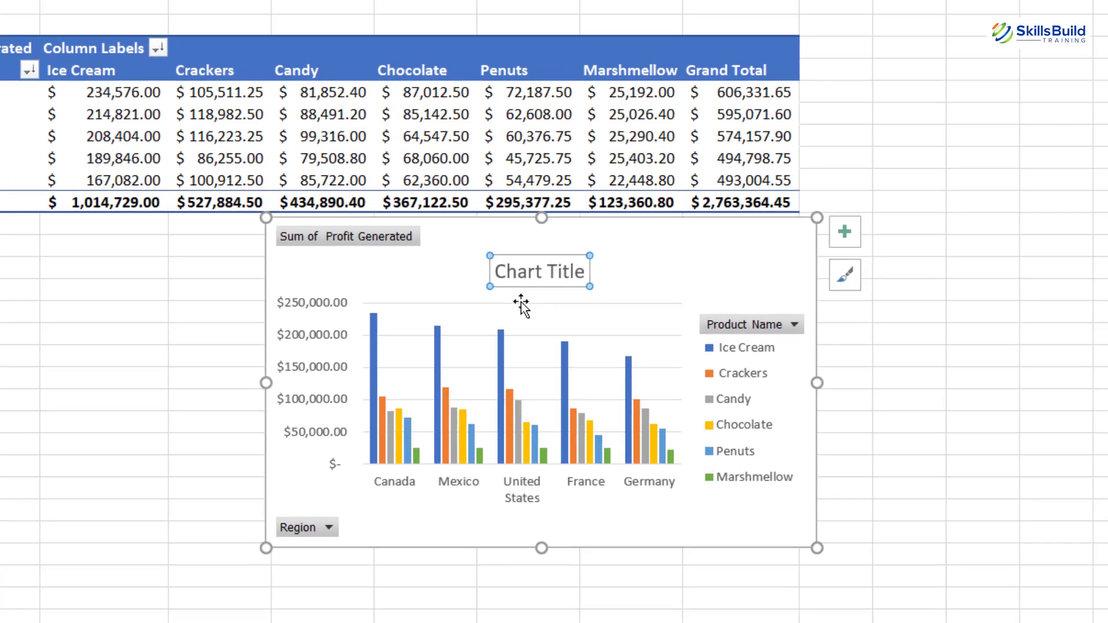
Replace the PivotChart's placeholder title with "Profits By Products and Regions".
double_click(517, 229)
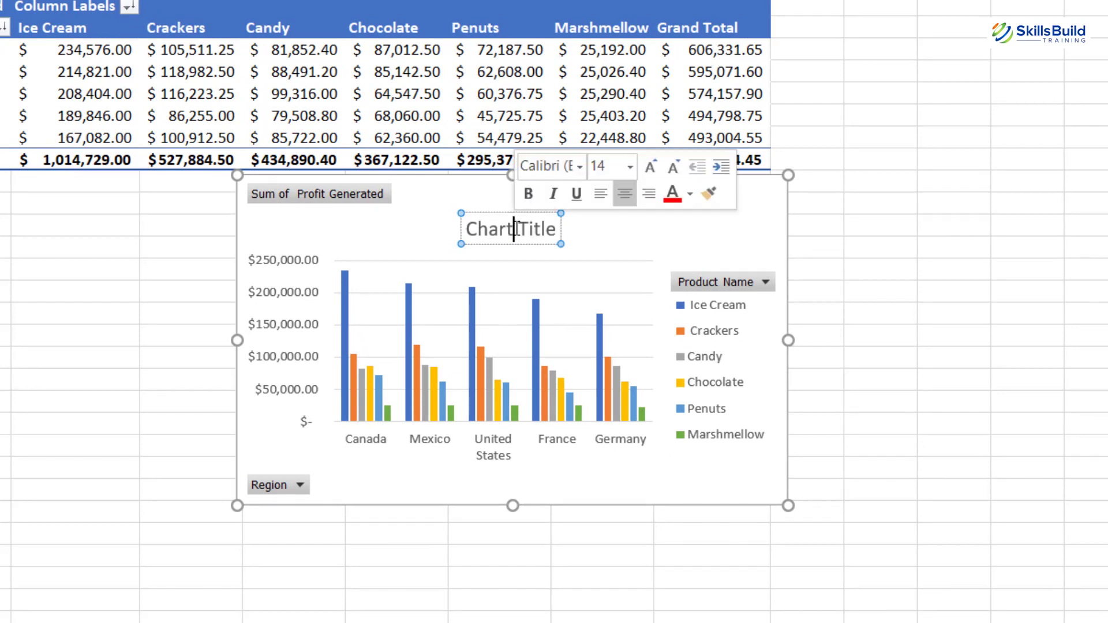
left_click(534, 229)
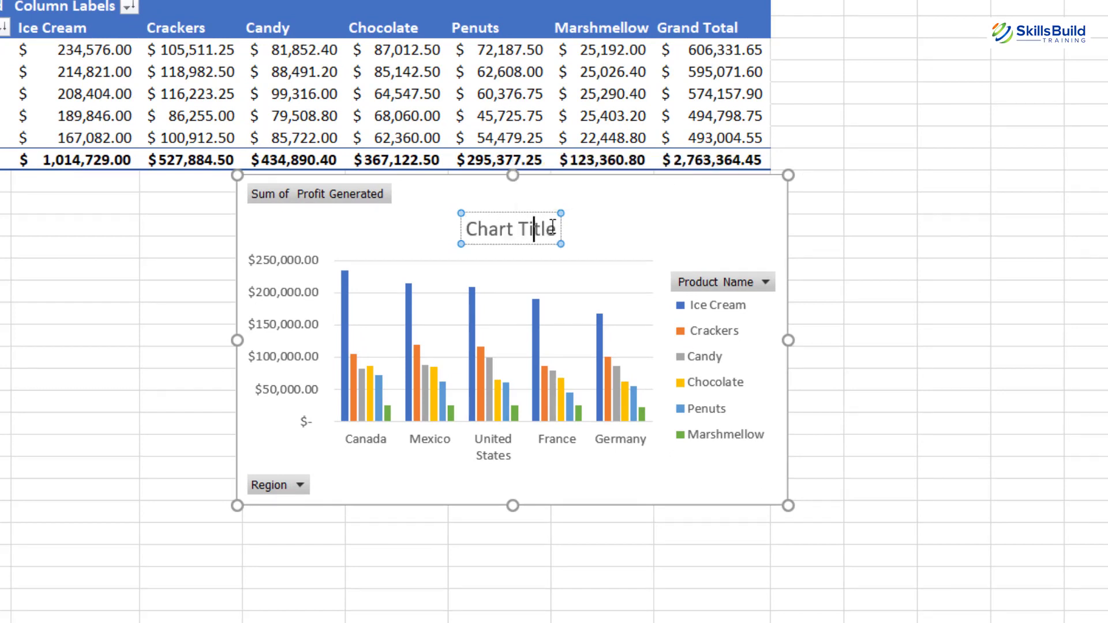
left_click_drag(554, 226, 478, 226)
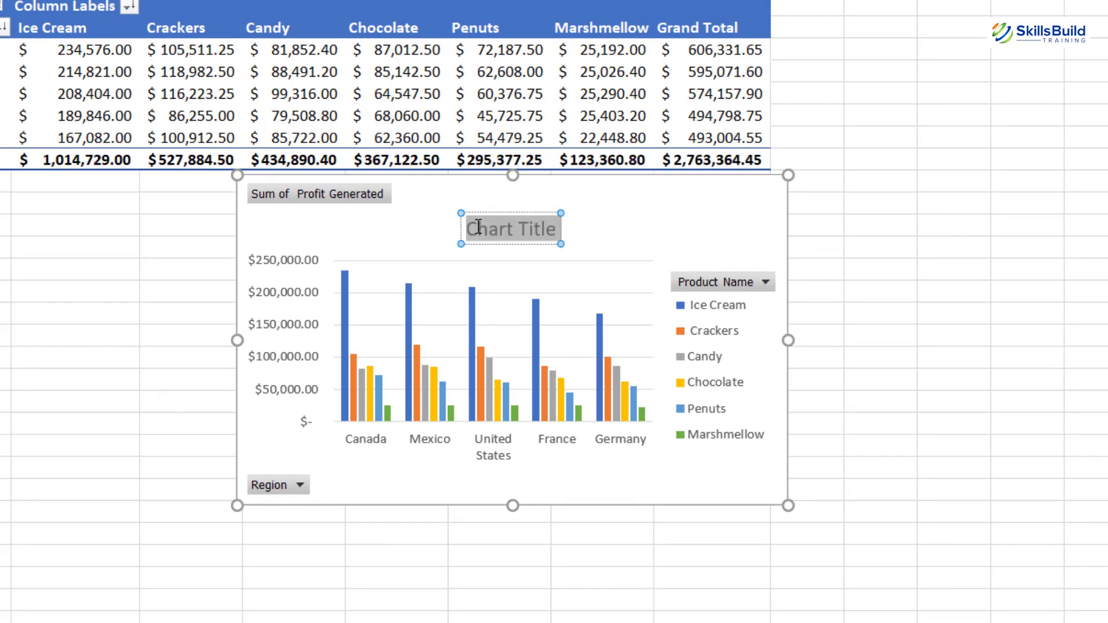
type("Profits")
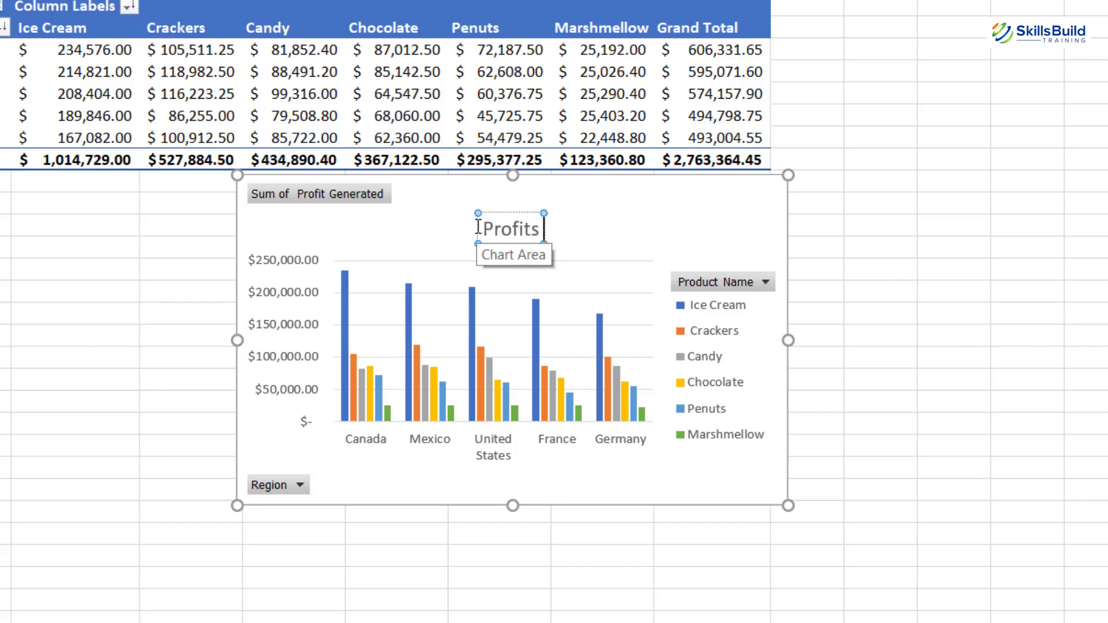
type(" By Products and")
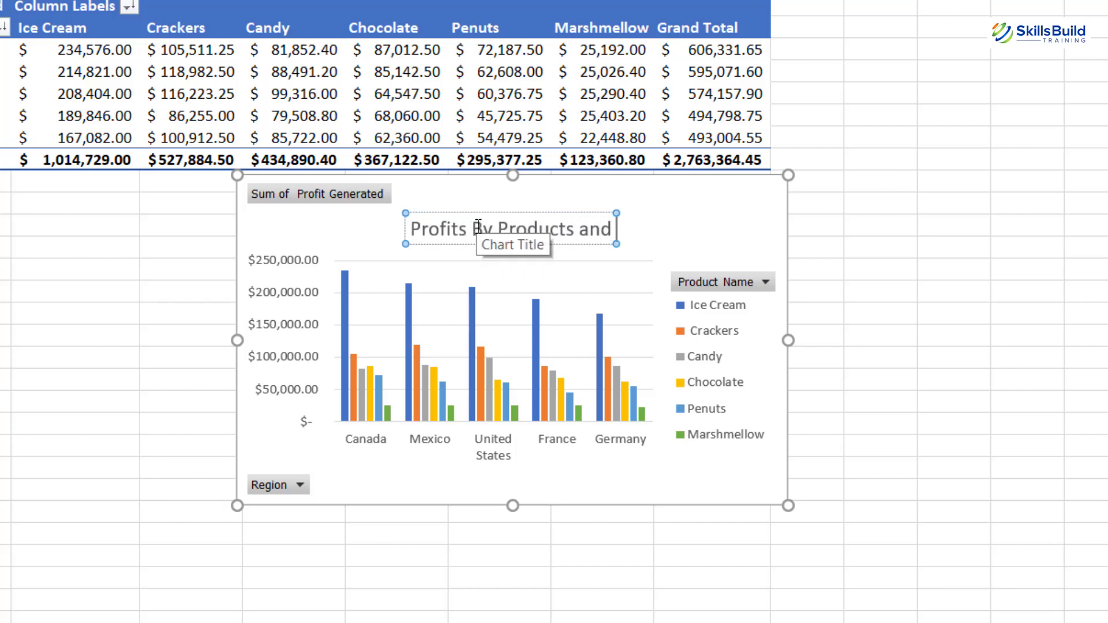
type(" Regions")
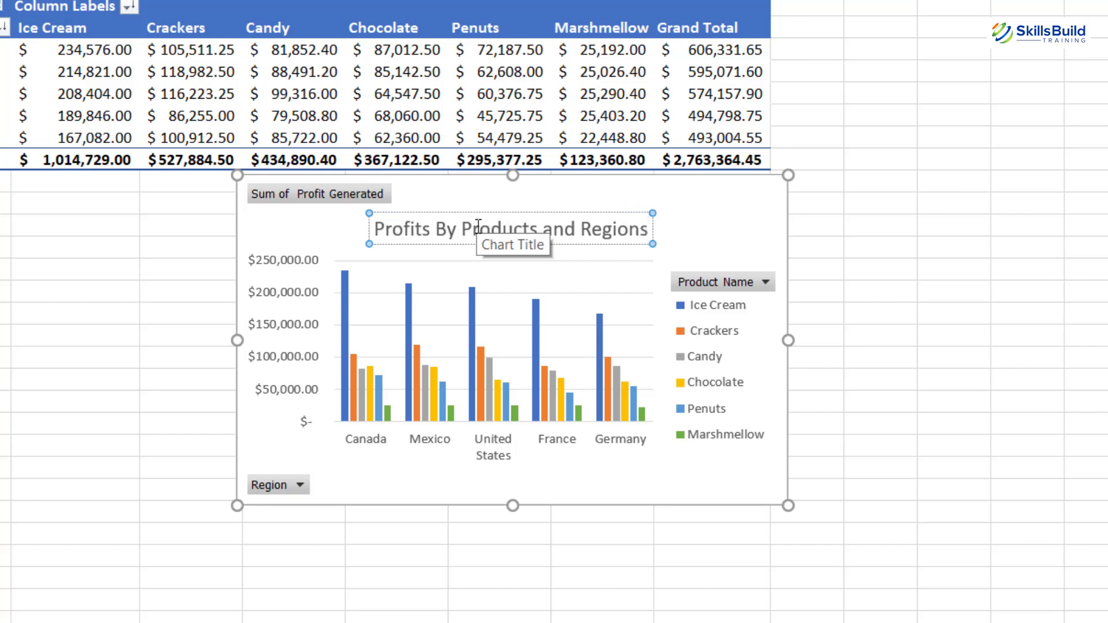
left_click(757, 196)
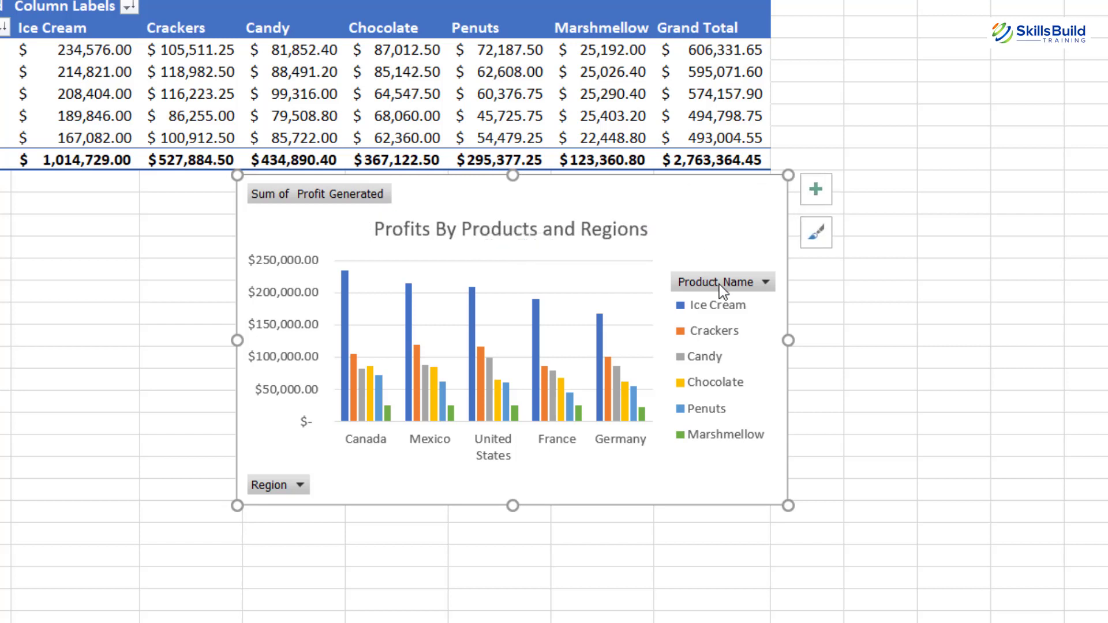
Hide the legend field button and all remaining field buttons on the profits PivotChart.
left_click(766, 280)
left_click(688, 247)
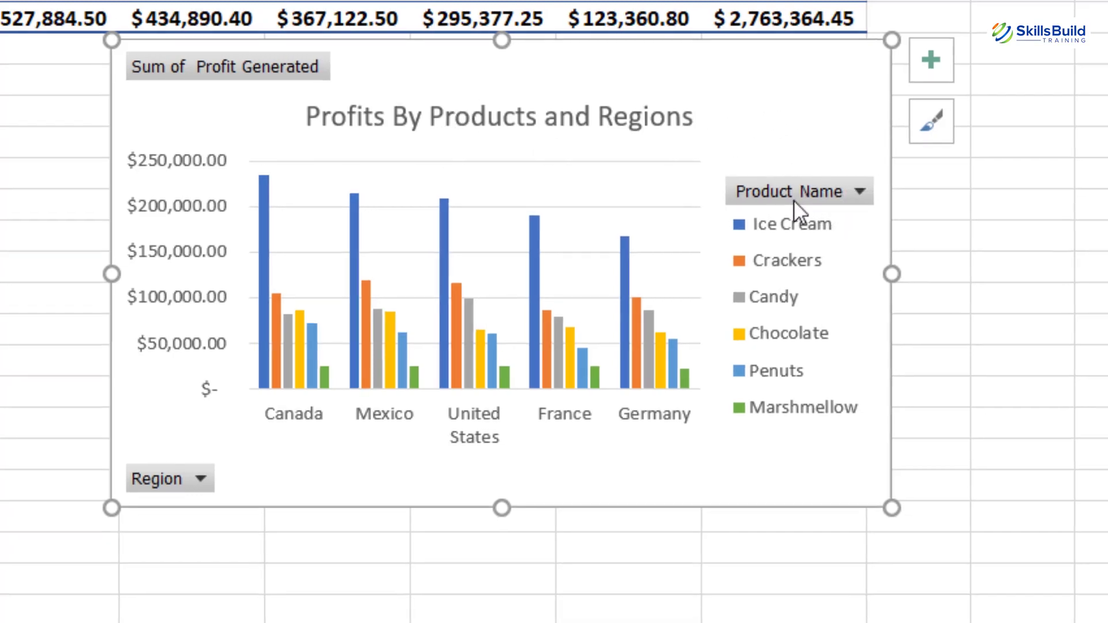
right_click(794, 197)
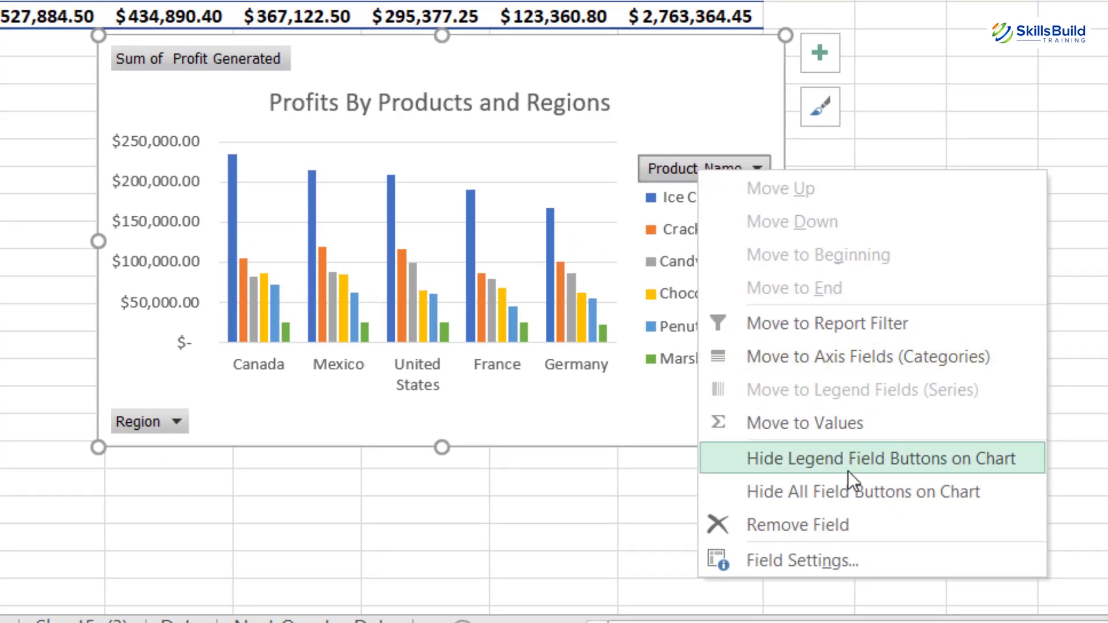
left_click(977, 462)
right_click(174, 424)
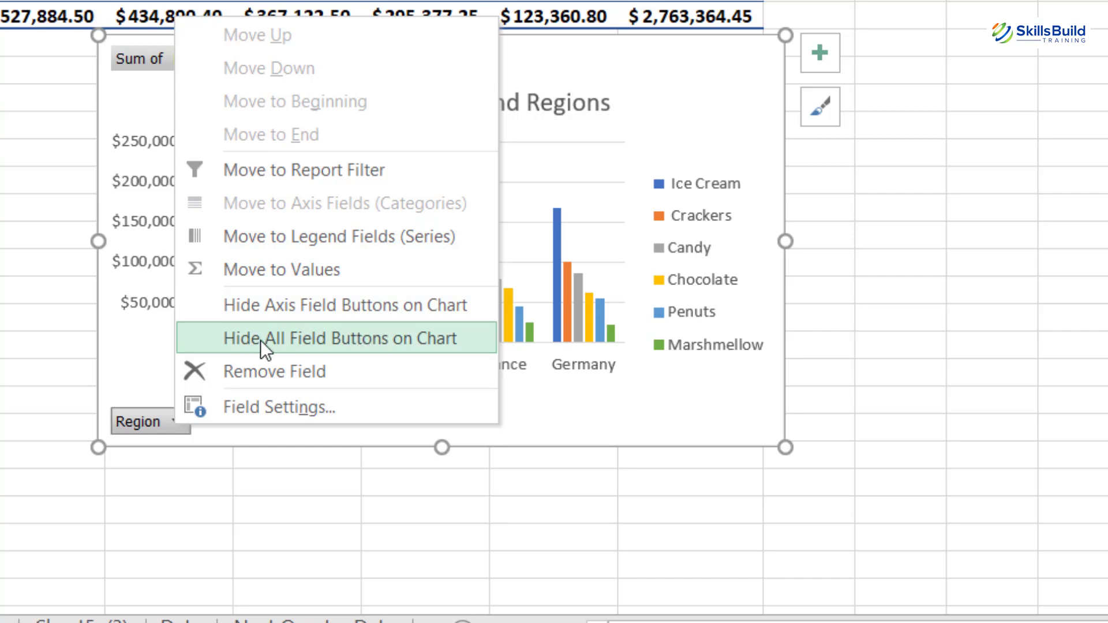
left_click(316, 337)
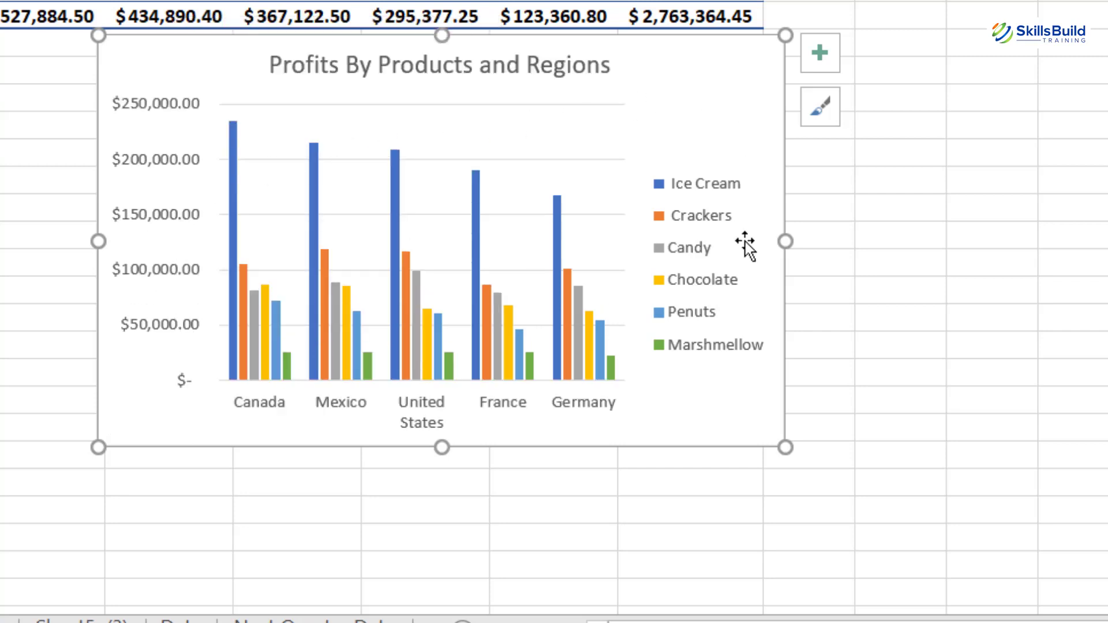
Enlarge the profits PivotChart from its lower-right corner and apply the dark-grey gradient chart style with a bold white title.
left_click_drag(785, 448, 976, 510)
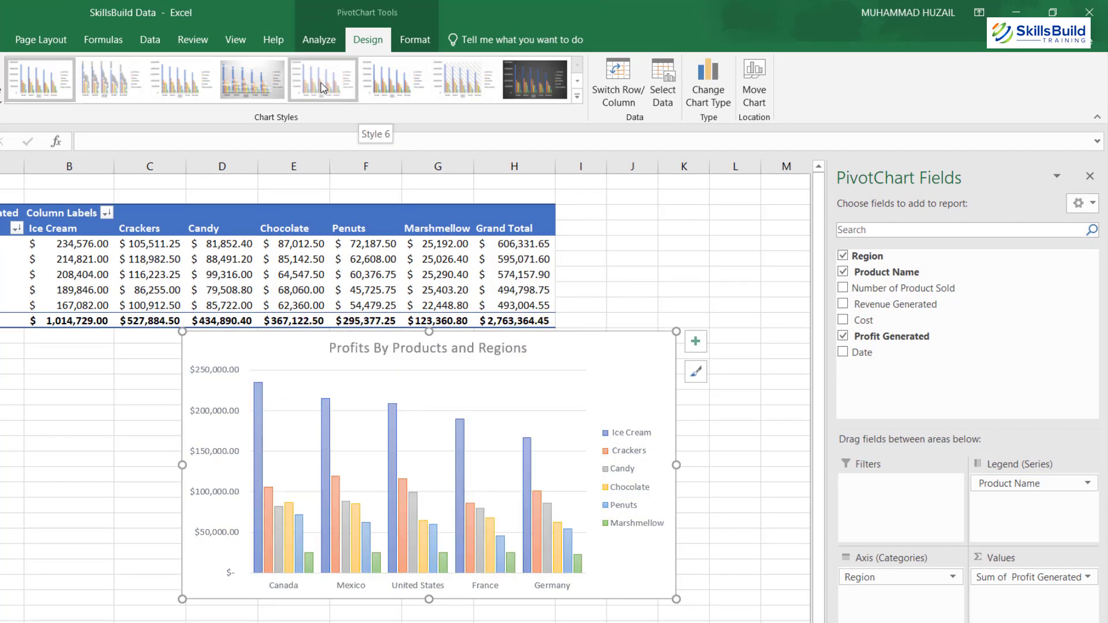
left_click(576, 99)
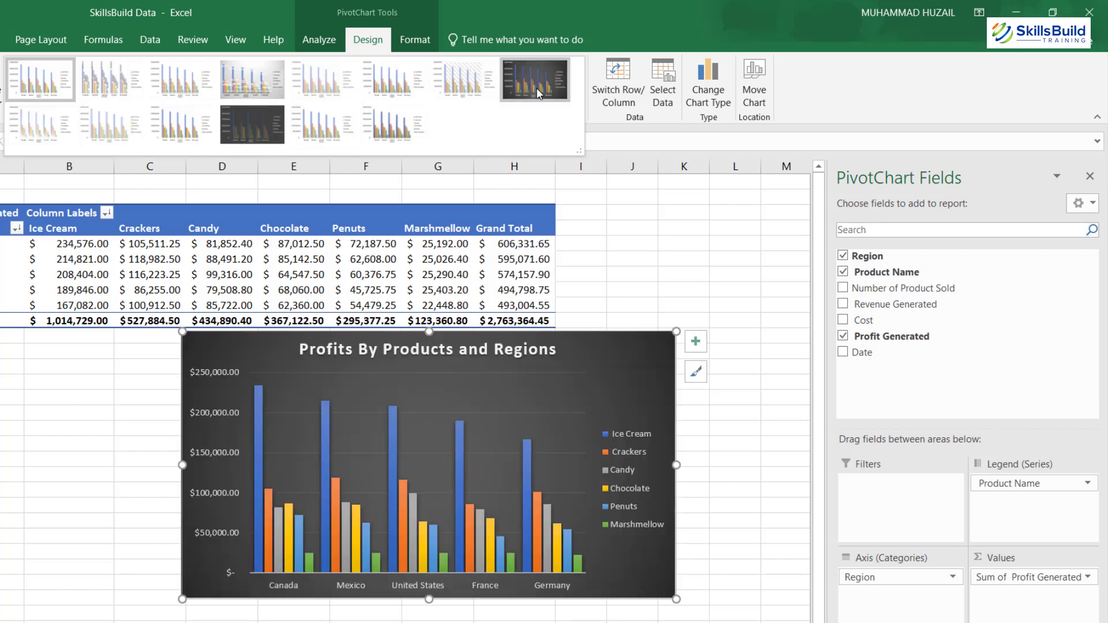
left_click(535, 88)
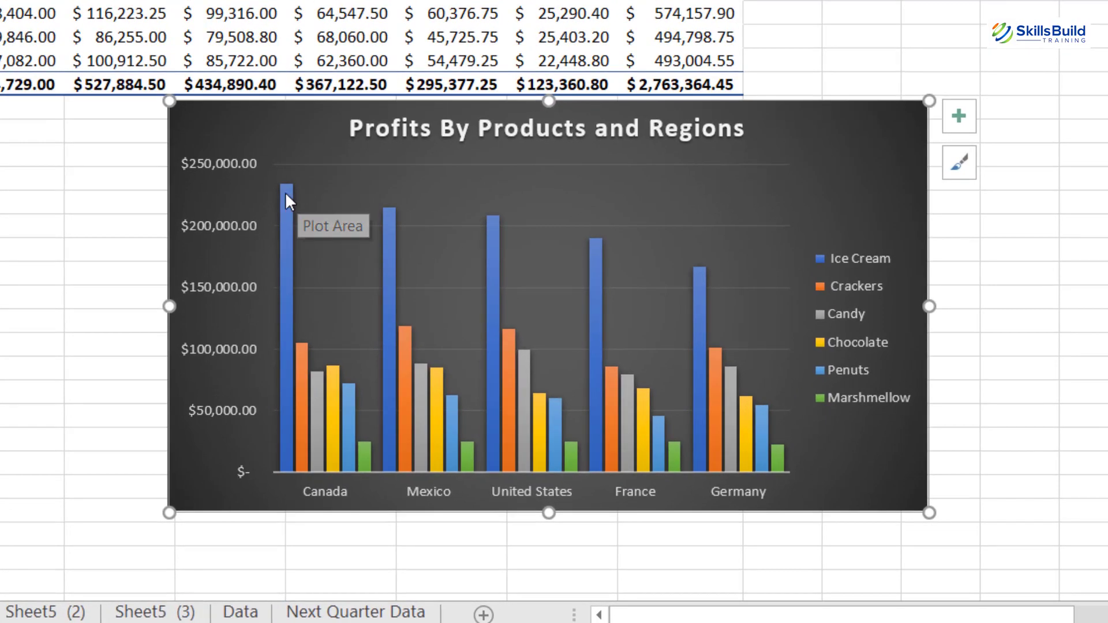
mouse_move(286, 195)
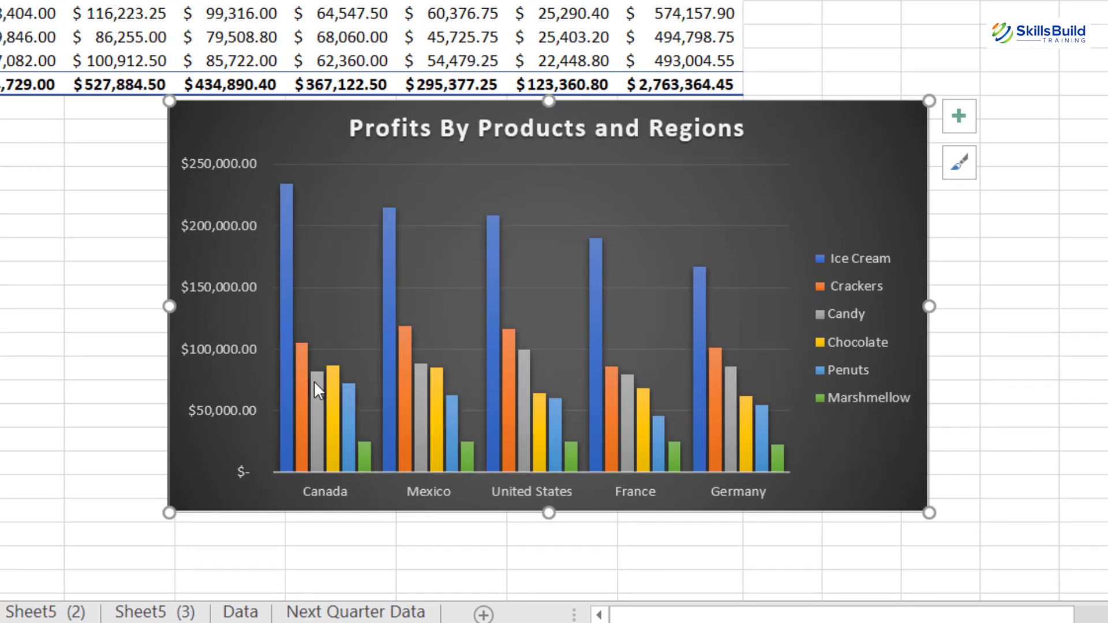
mouse_move(339, 393)
Copy the profits PivotChart onto the Dashboard sheet and position it directly below the header banner, starting in column C.
right_click(841, 149)
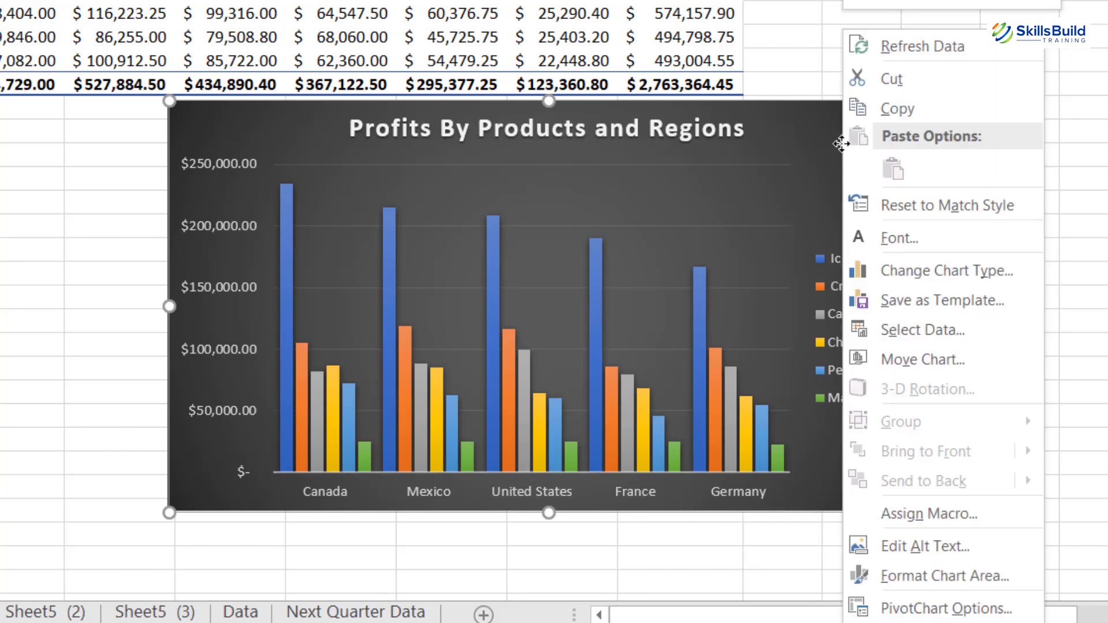
left_click(892, 103)
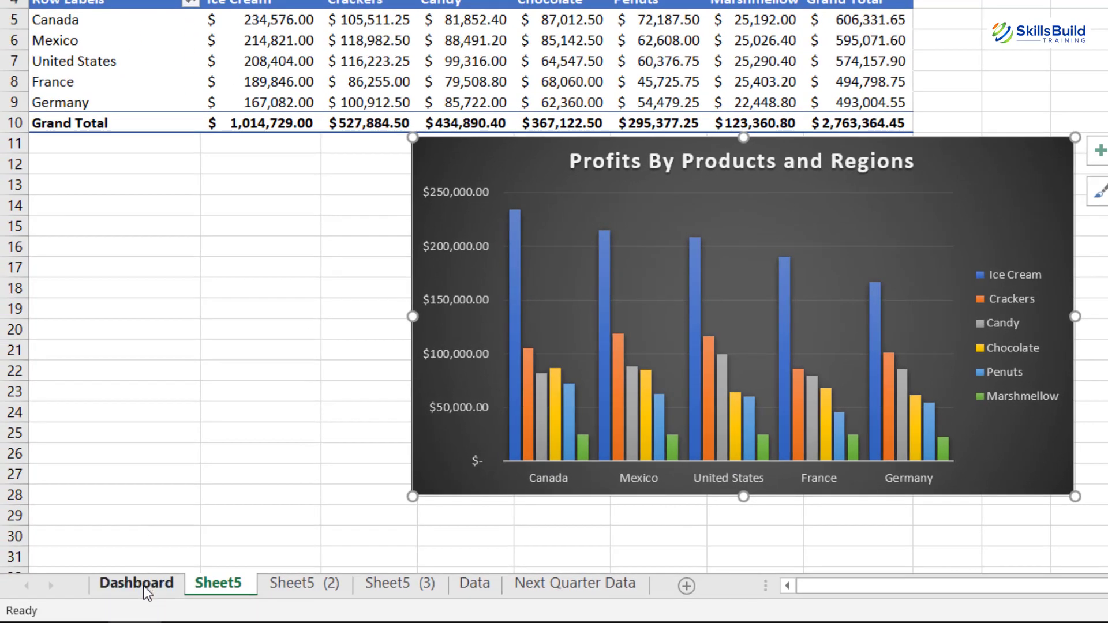
left_click(144, 587)
right_click(158, 172)
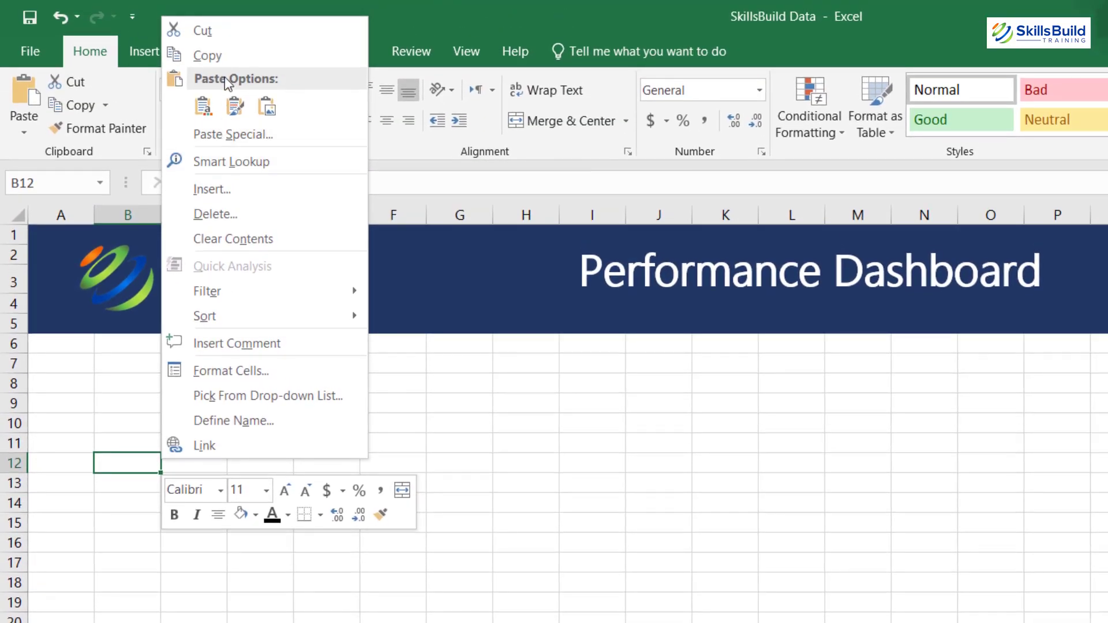
left_click(203, 106)
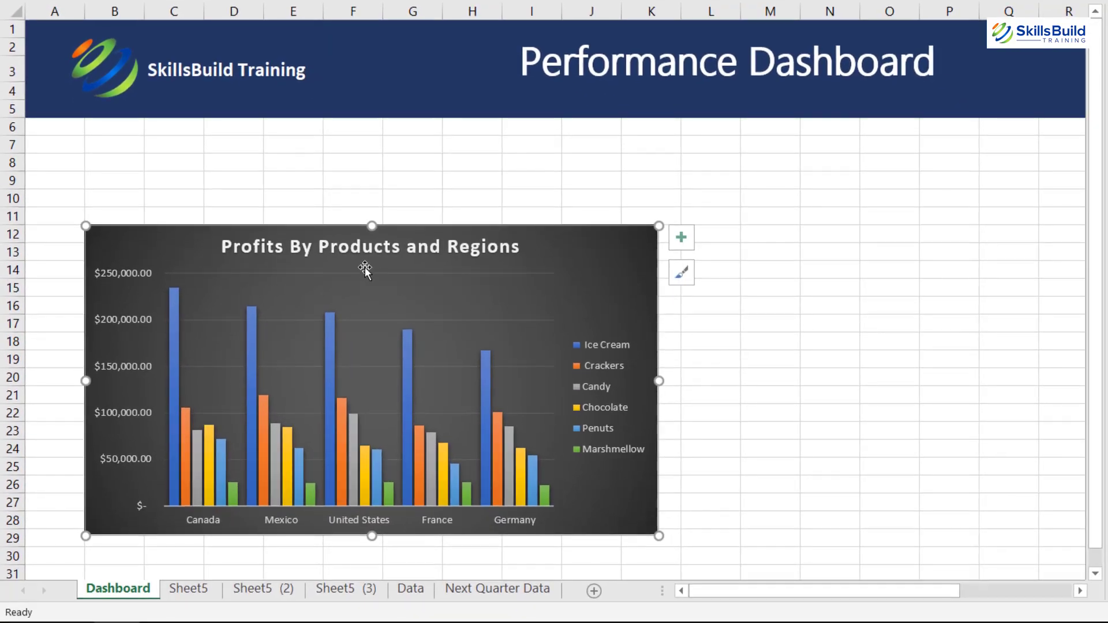
left_click_drag(356, 252, 427, 164)
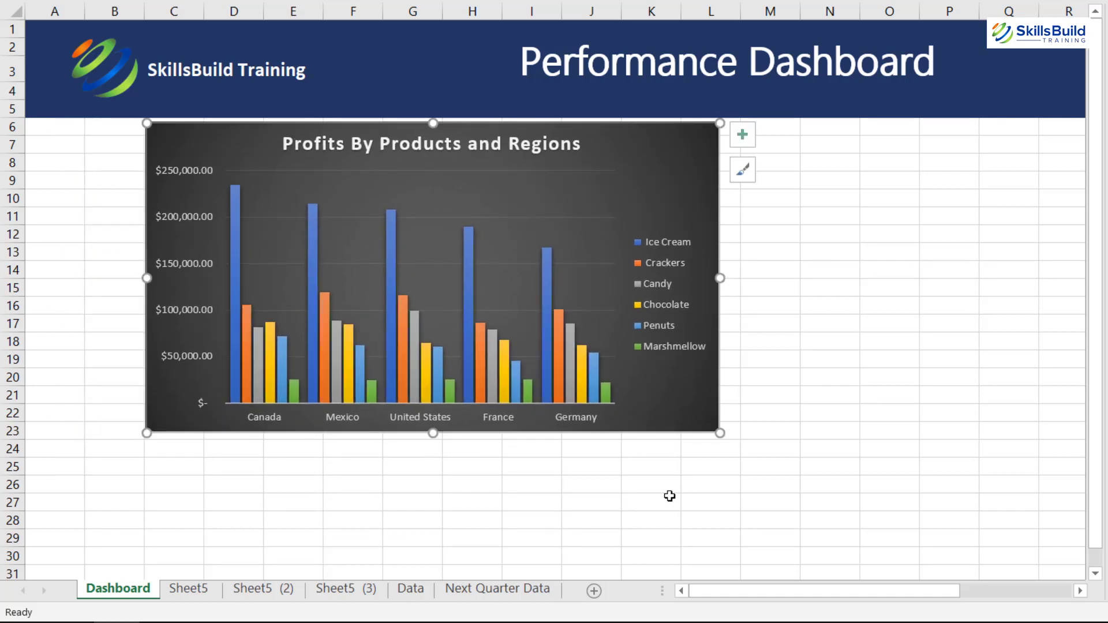
left_click(823, 345)
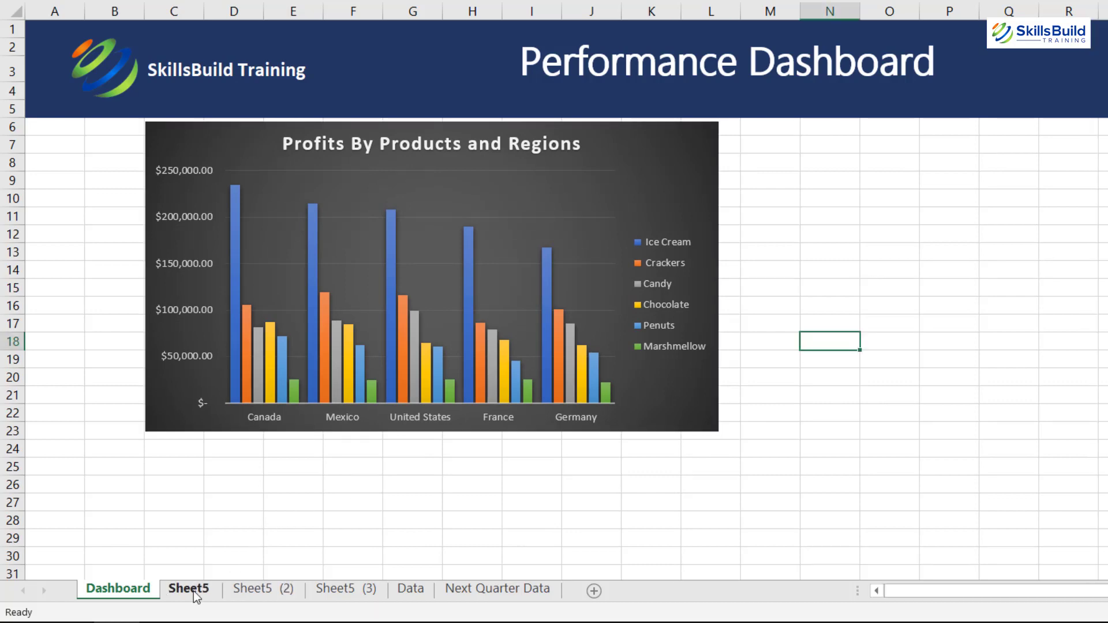
On Sheet5 (2), build the PivotTable with Product Name as rows and Cost as values.
left_click(193, 591)
left_click(244, 587)
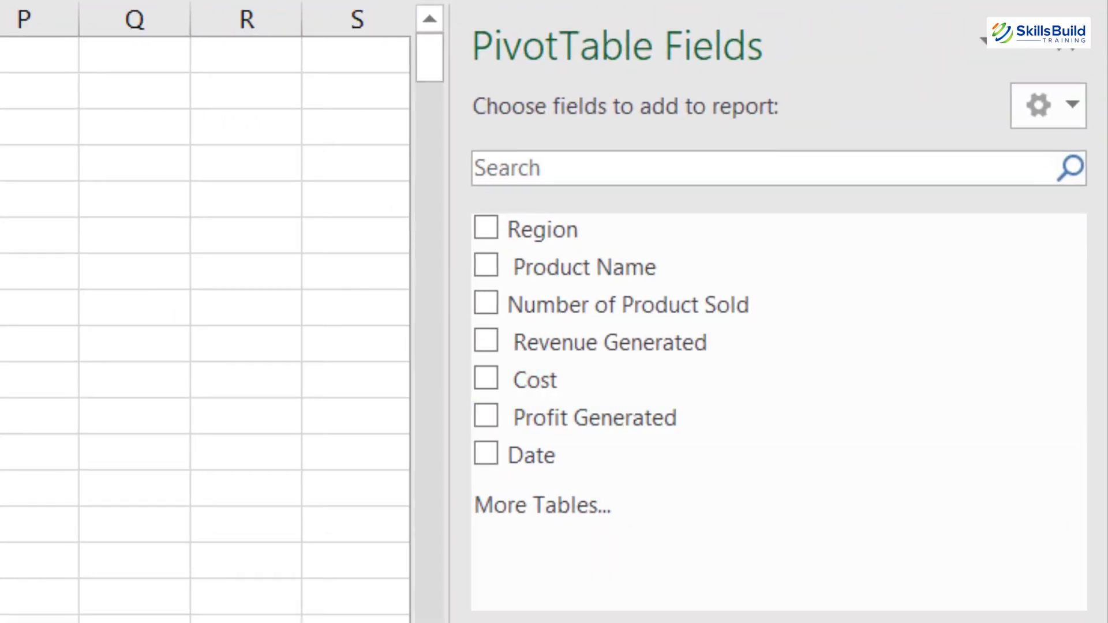
left_click_drag(591, 285, 609, 622)
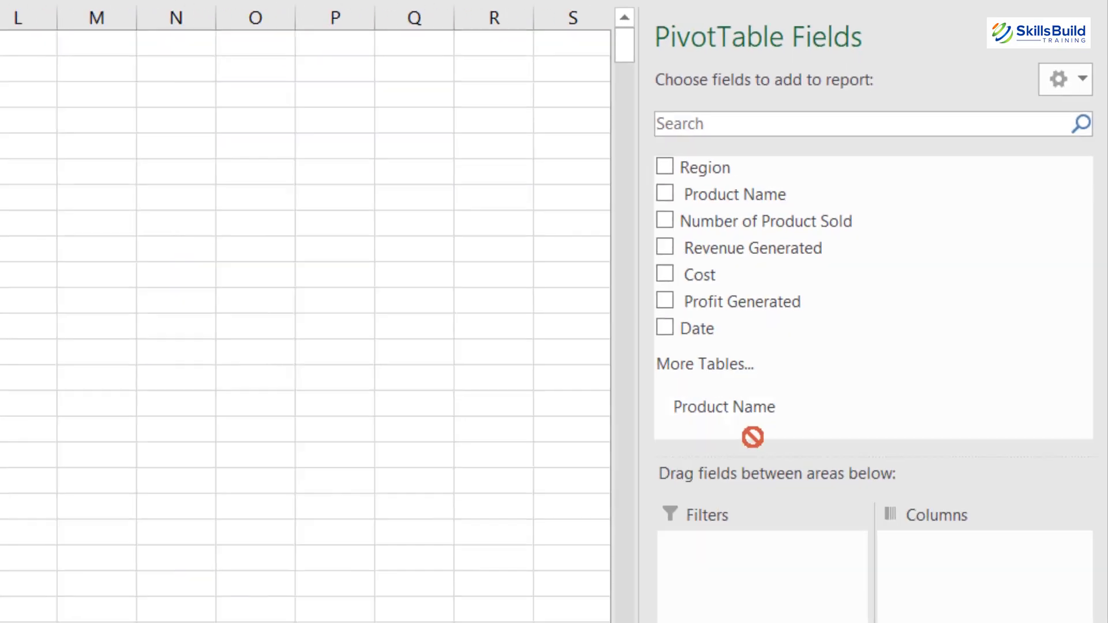
left_click_drag(863, 541, 863, 537)
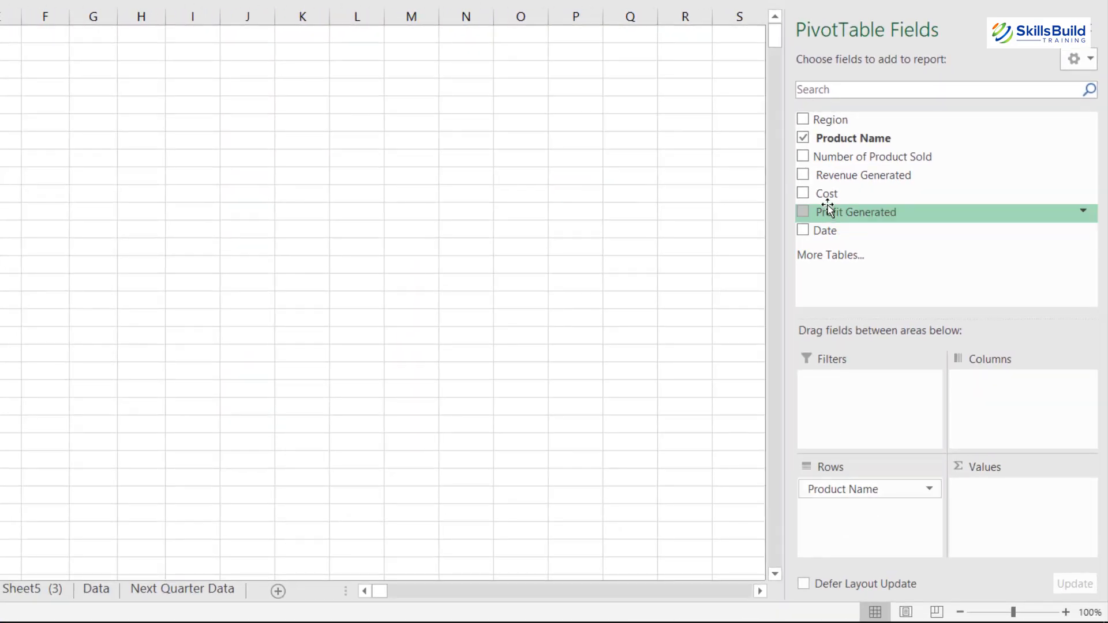
left_click_drag(826, 193, 1025, 522)
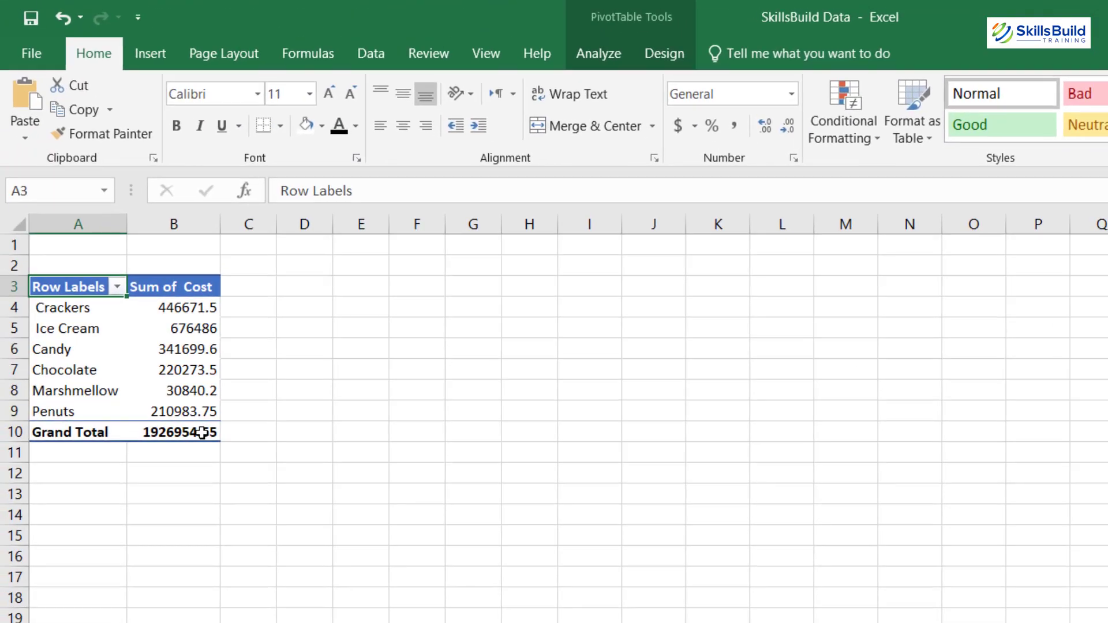
Sort the PivotTable's products by Sum of Cost from largest to smallest.
right_click(168, 307)
mouse_move(271, 433)
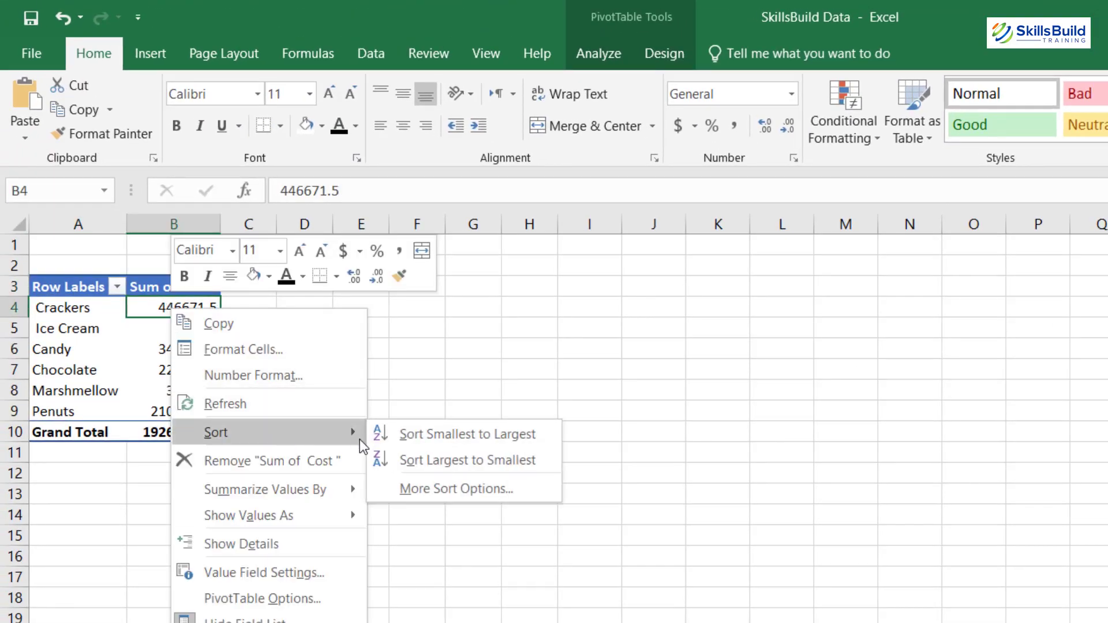
left_click(433, 460)
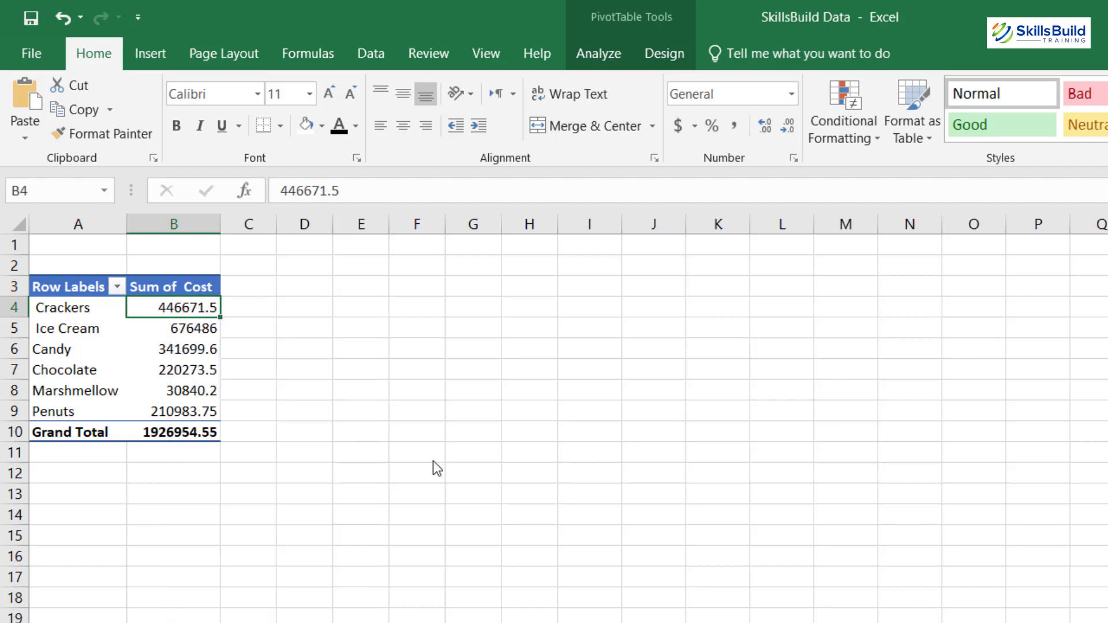
left_click(284, 414)
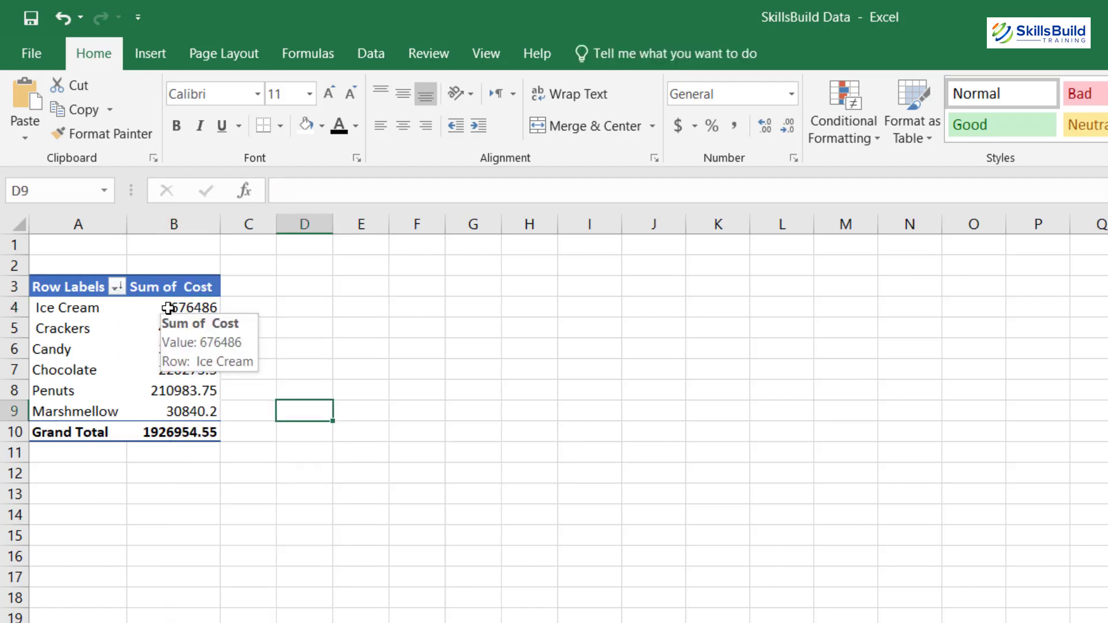
Insert a basic Line PivotChart from the cost PivotTable and move it slightly upward on the sheet.
left_click(193, 429)
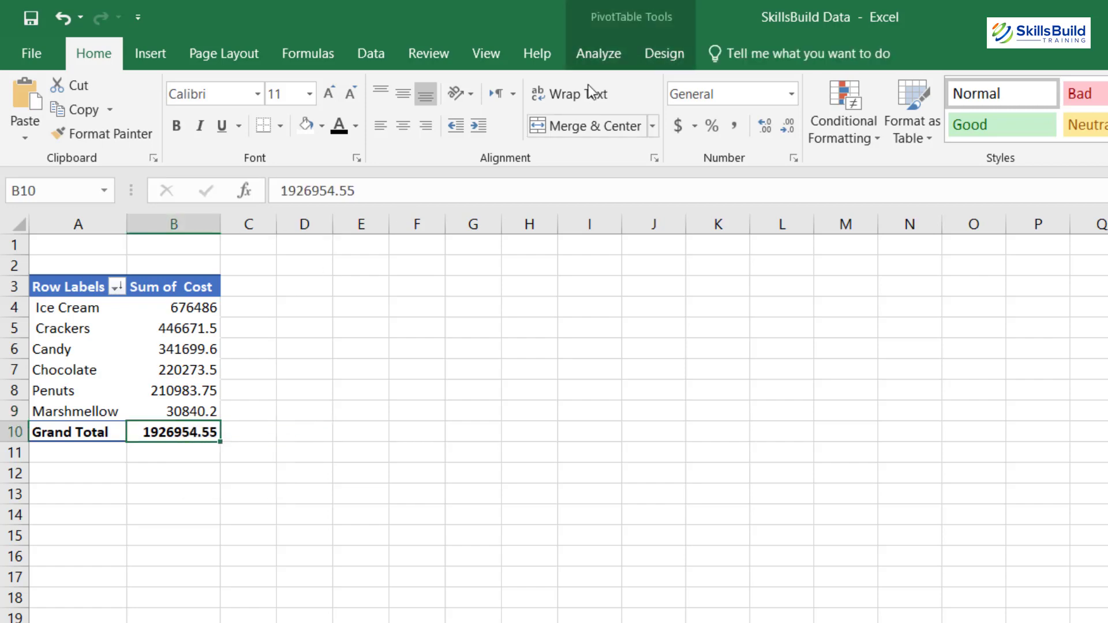
left_click(598, 55)
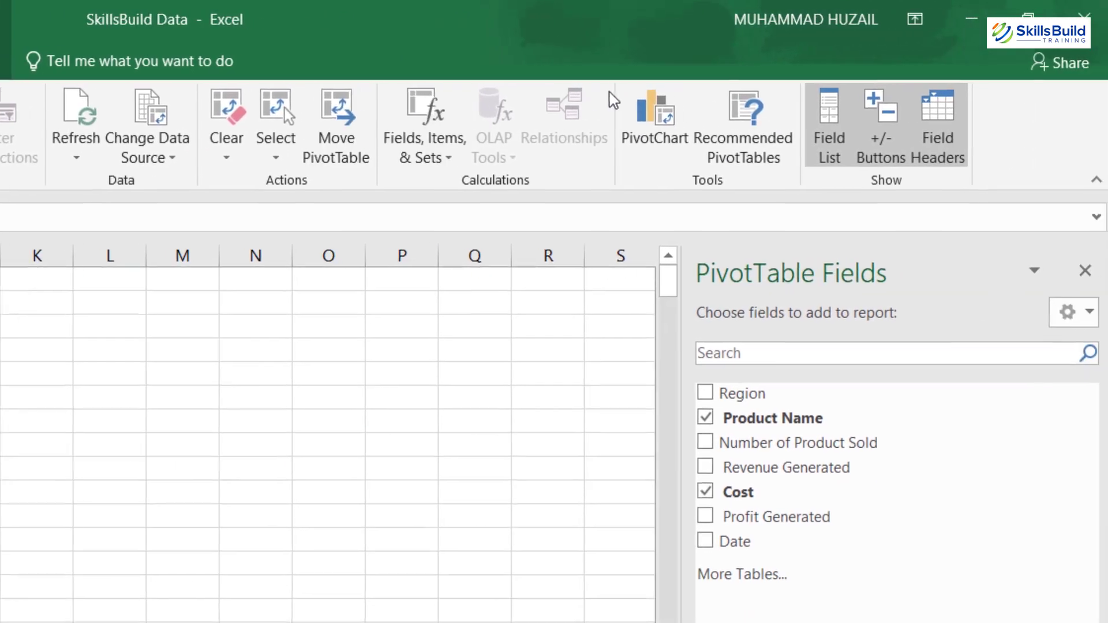
left_click(1029, 99)
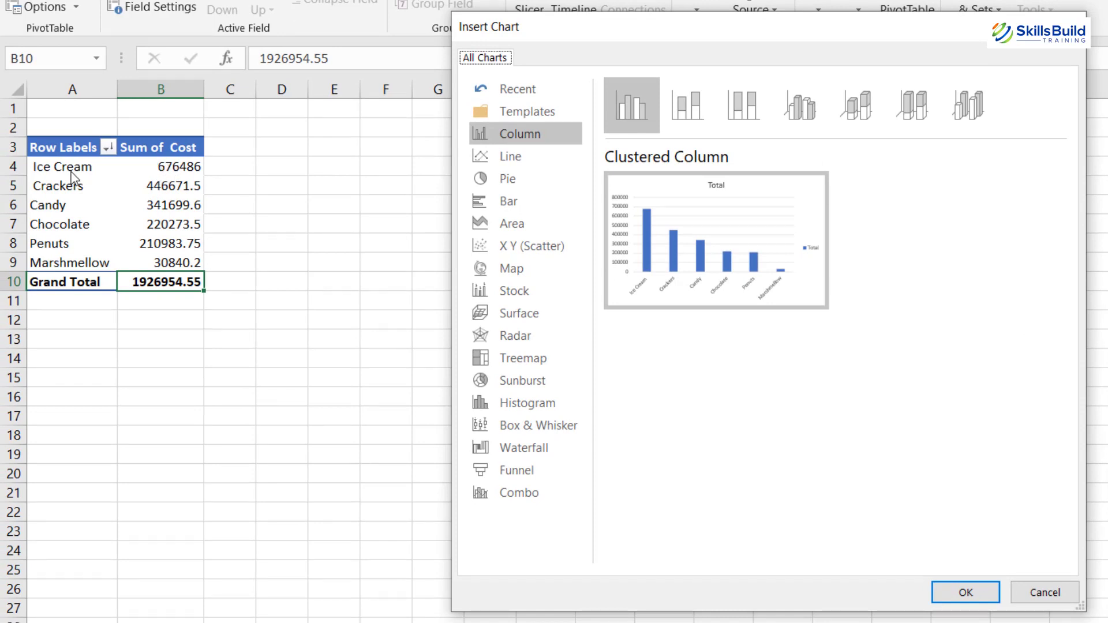
left_click(500, 160)
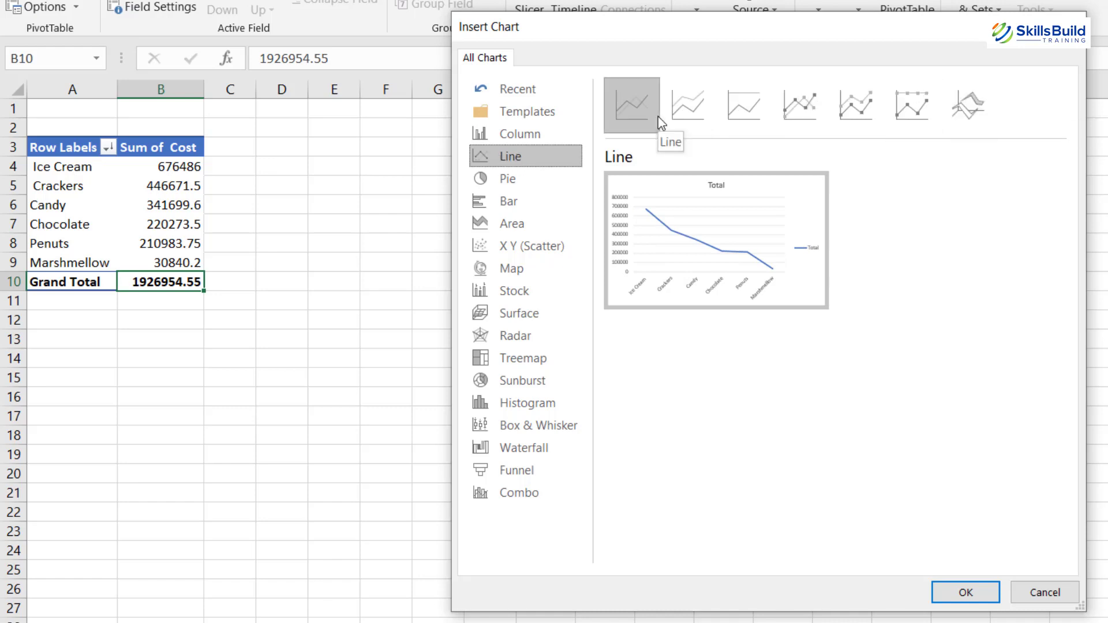
left_click(609, 91)
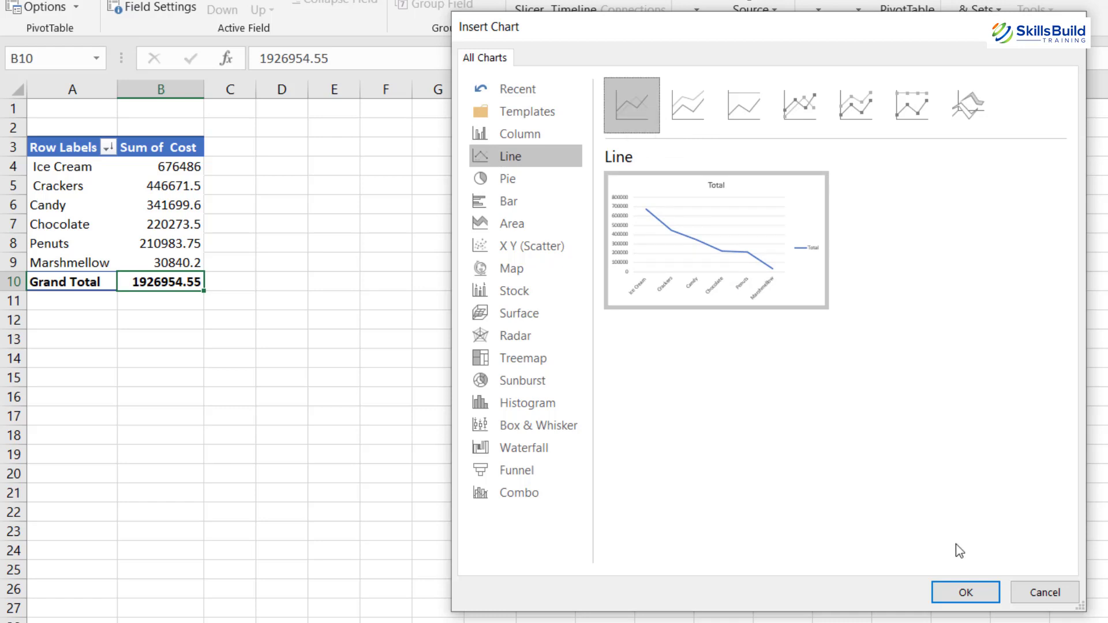
left_click(971, 593)
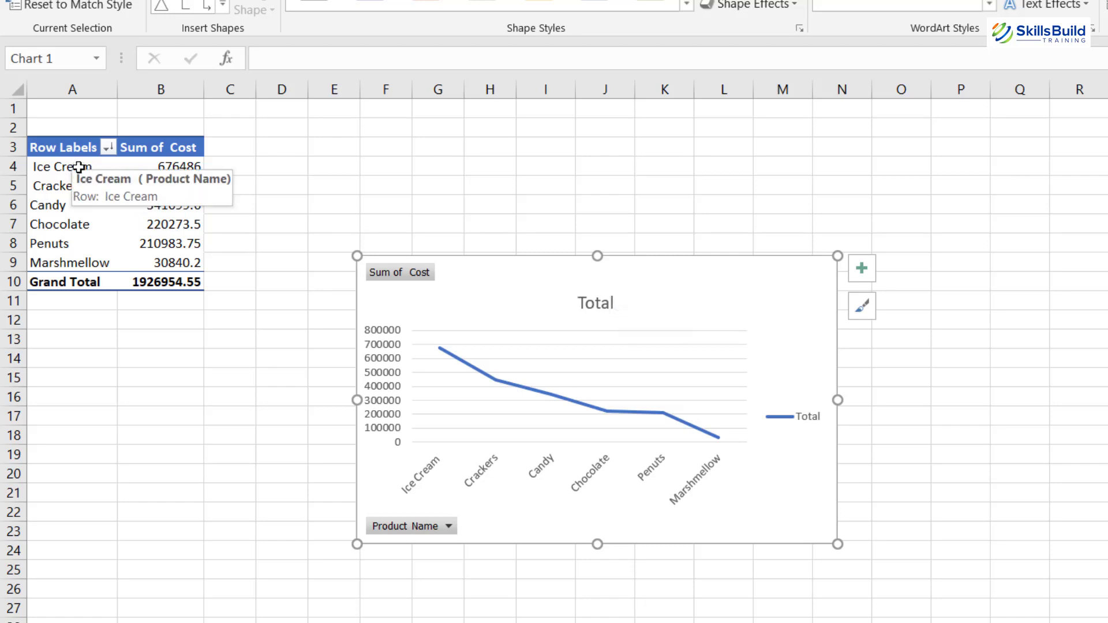
left_click_drag(621, 281, 621, 265)
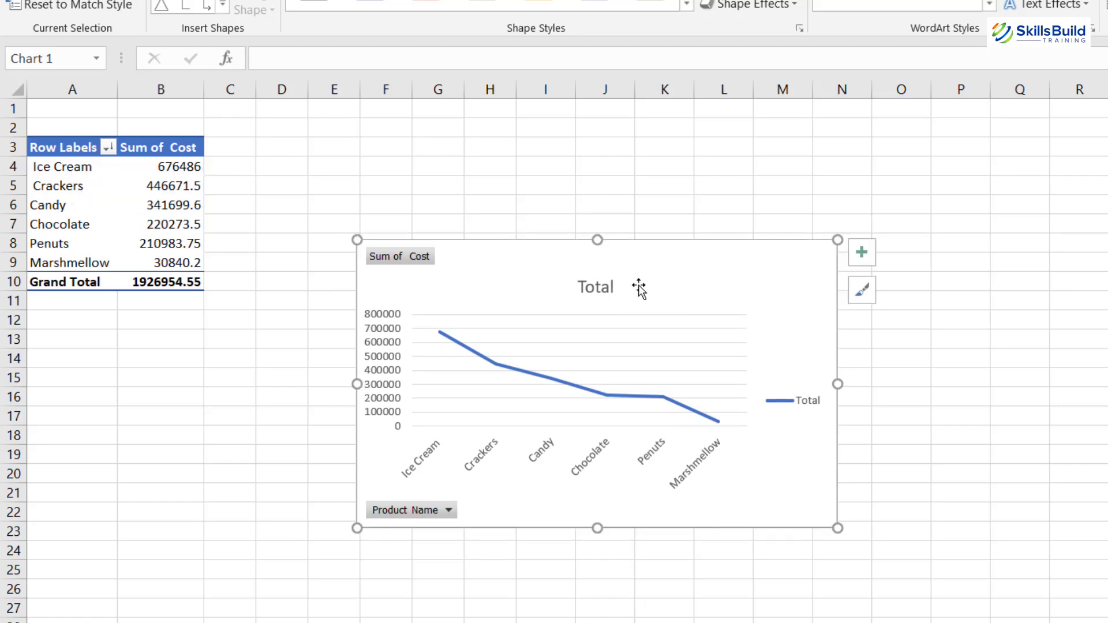
Hide all field buttons on the line PivotChart and replace its title with "COst of Each Product".
right_click(394, 260)
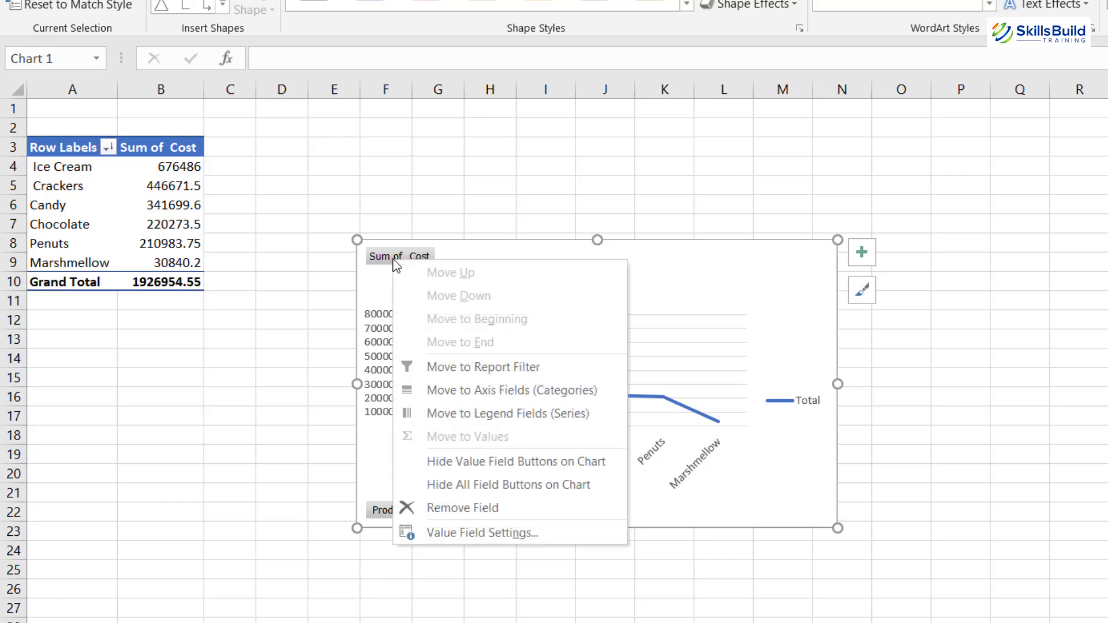
left_click(515, 484)
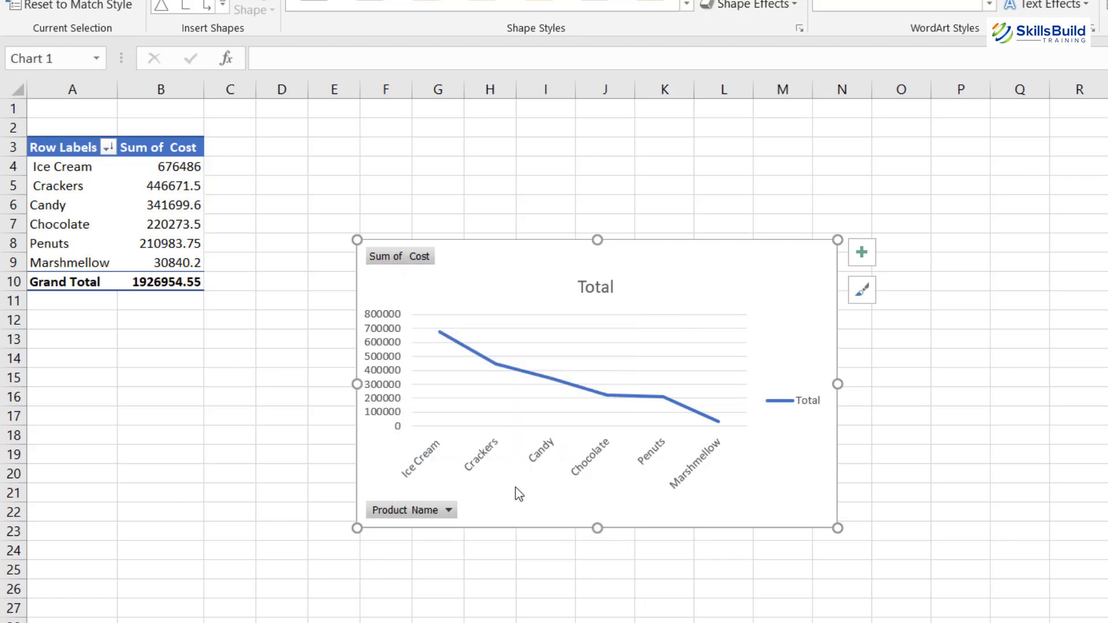
left_click(595, 265)
left_click_drag(615, 263, 580, 263)
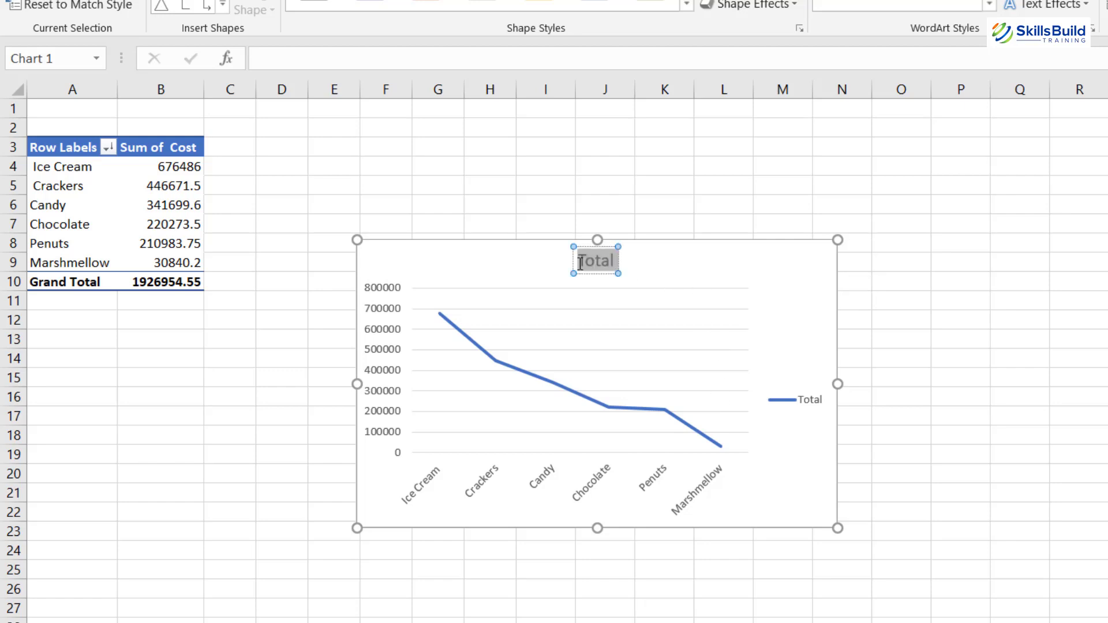
type("C")
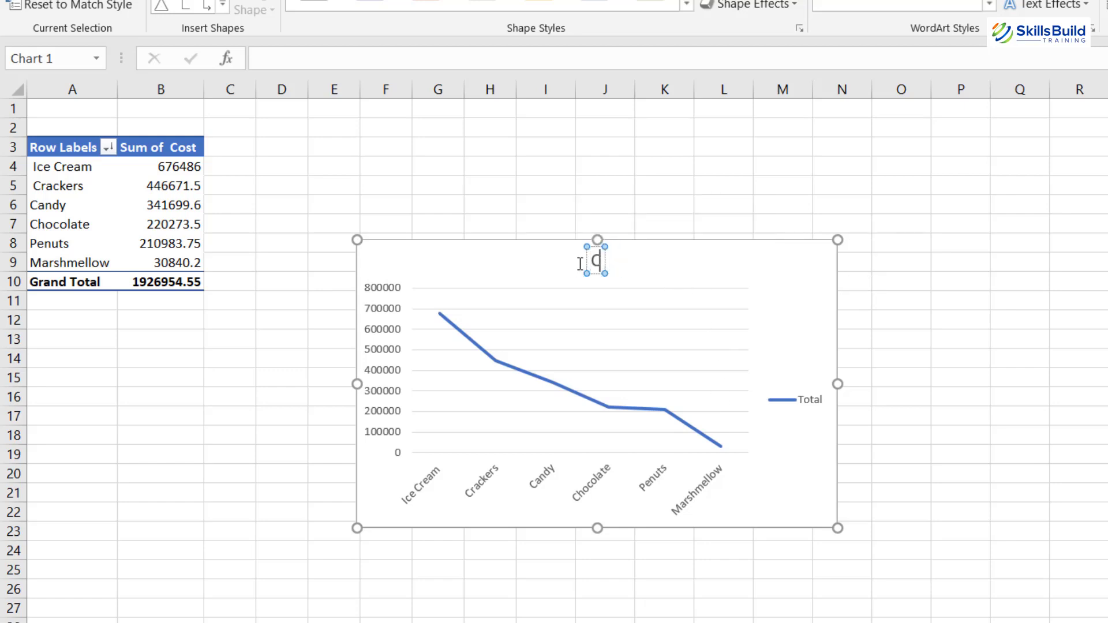
type("Ost of Each")
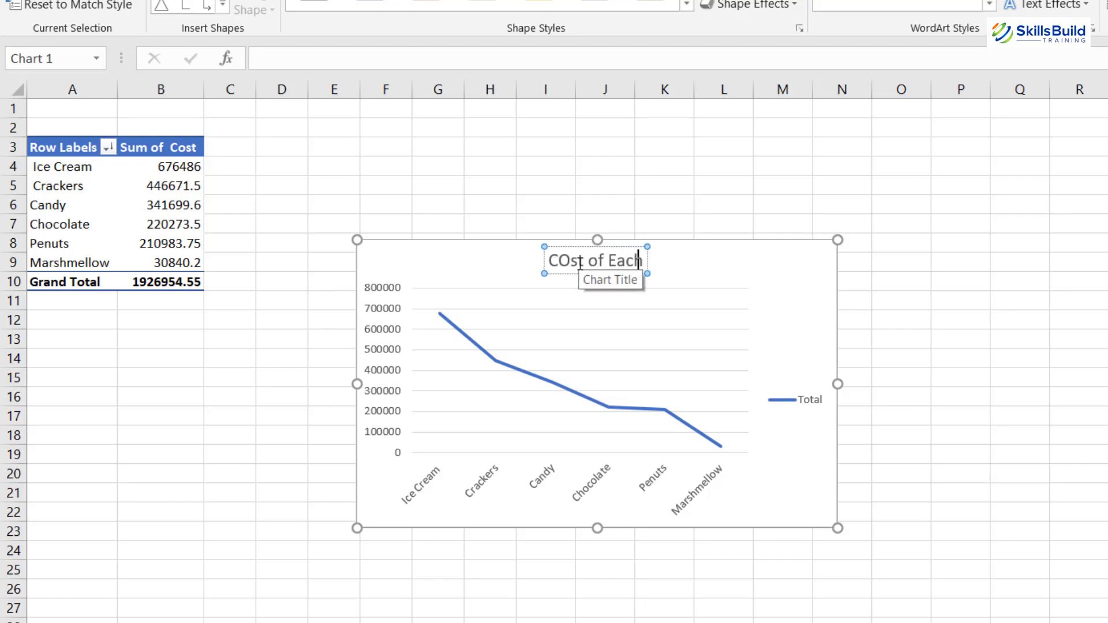
type(" Product")
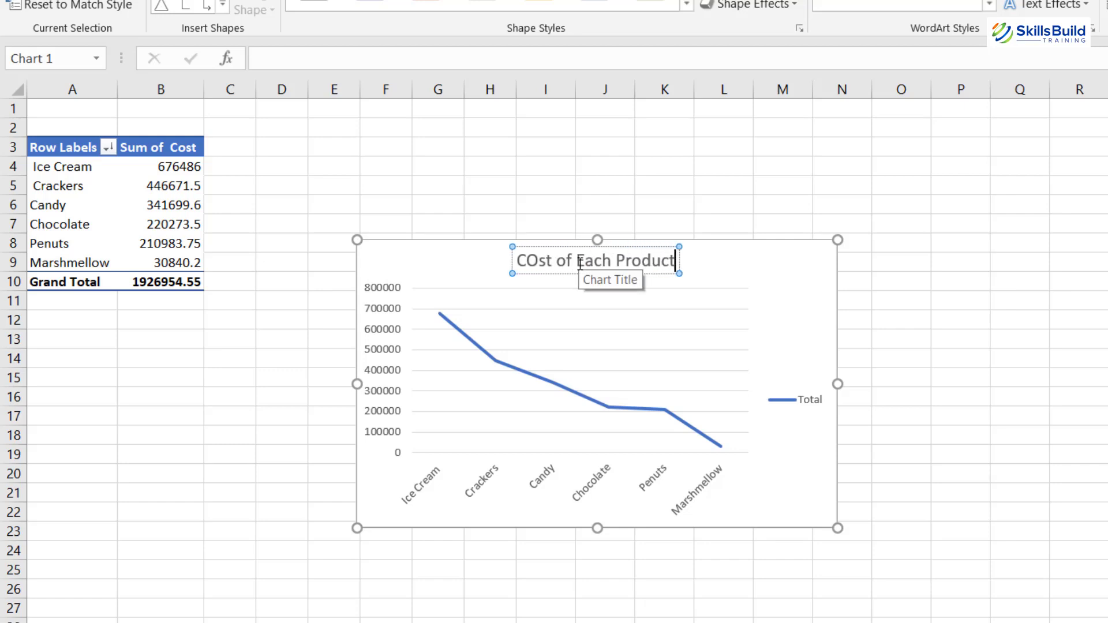
Copy the product cost line PivotChart and paste it onto the Dashboard sheet using the destination theme.
left_click(767, 262)
right_click(766, 262)
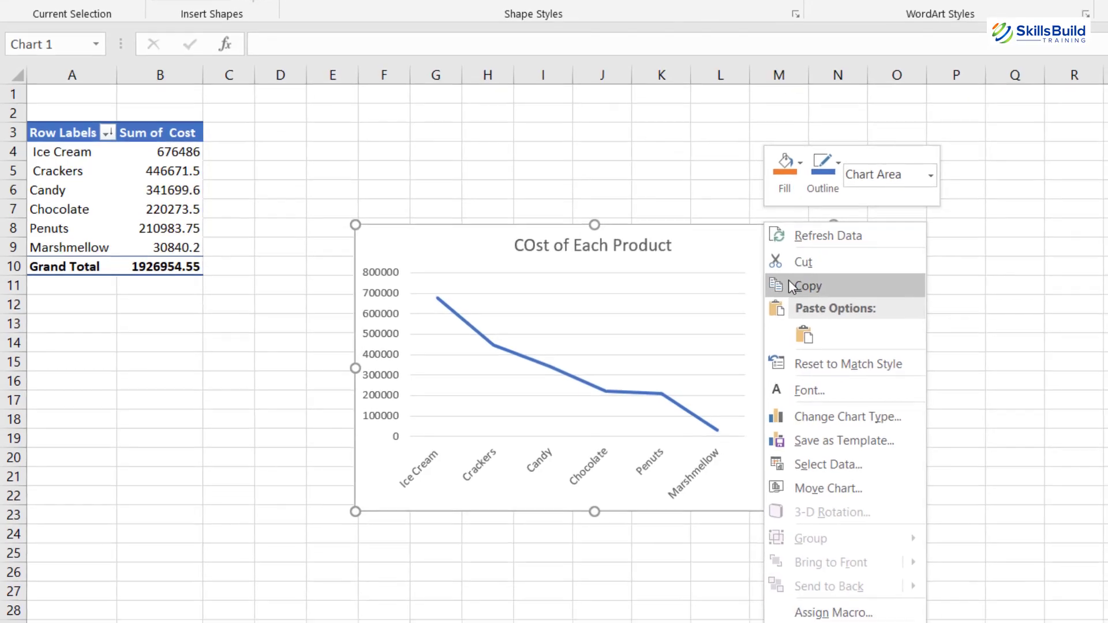
left_click(796, 298)
left_click(123, 602)
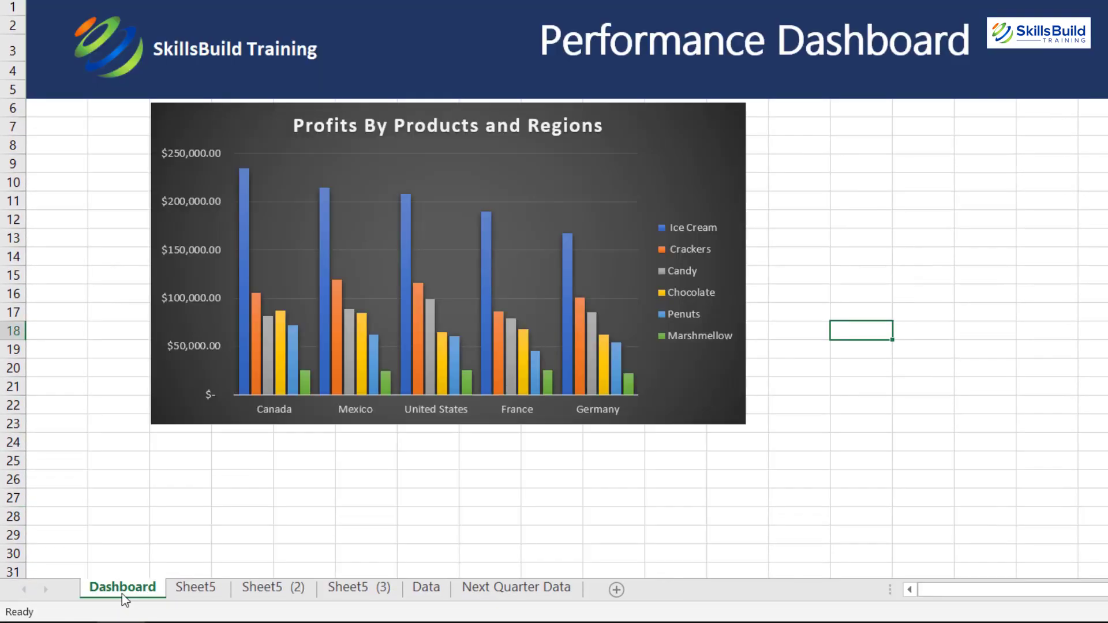
right_click(883, 203)
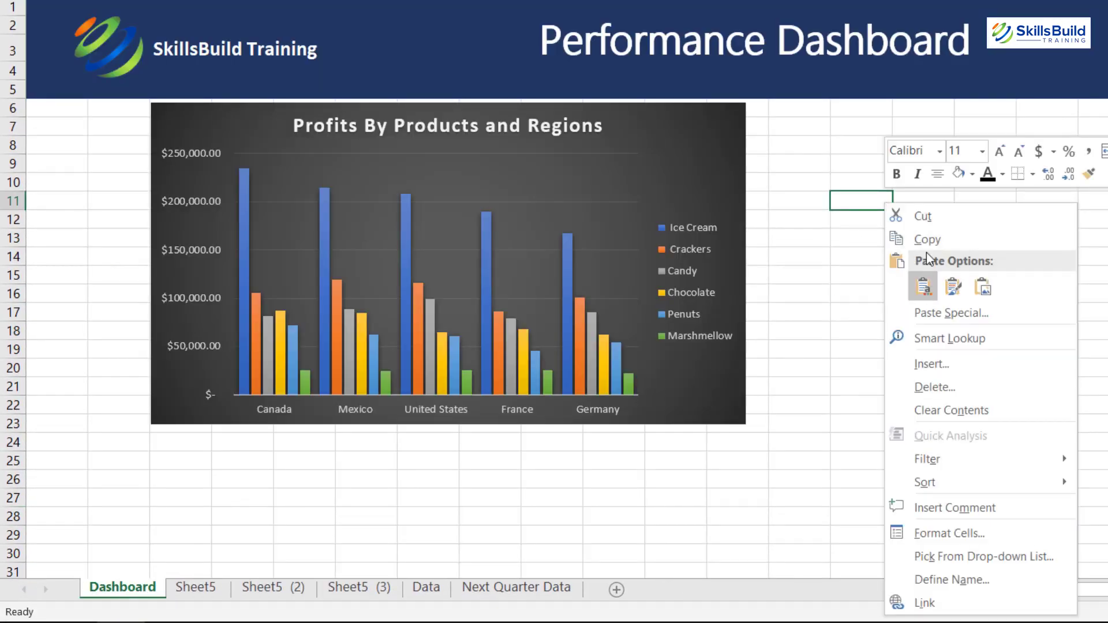
left_click(923, 287)
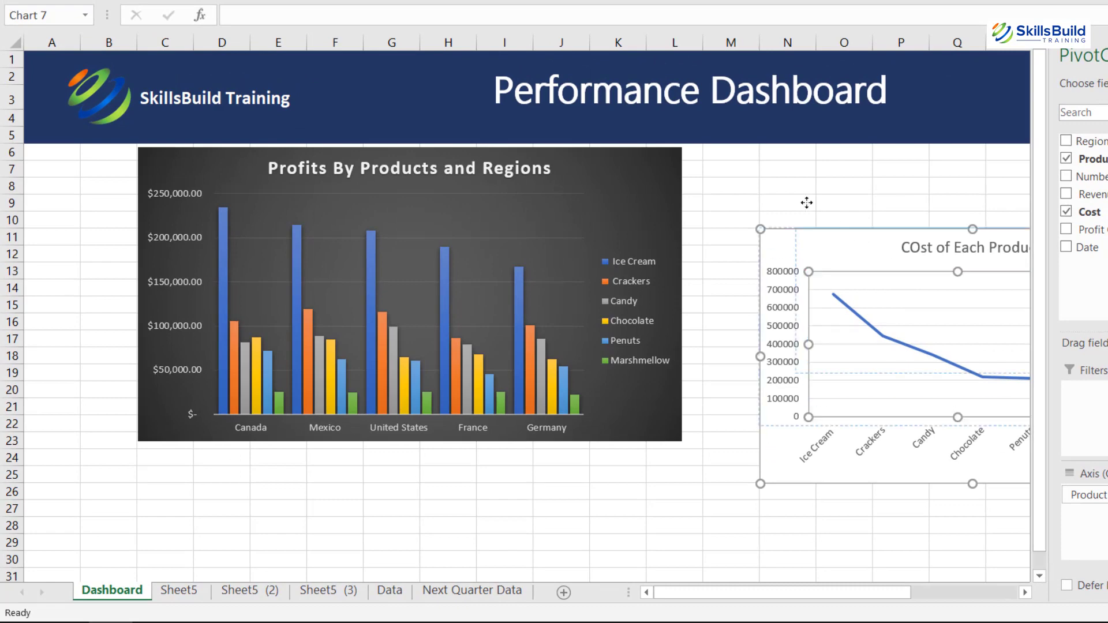
left_click(833, 188)
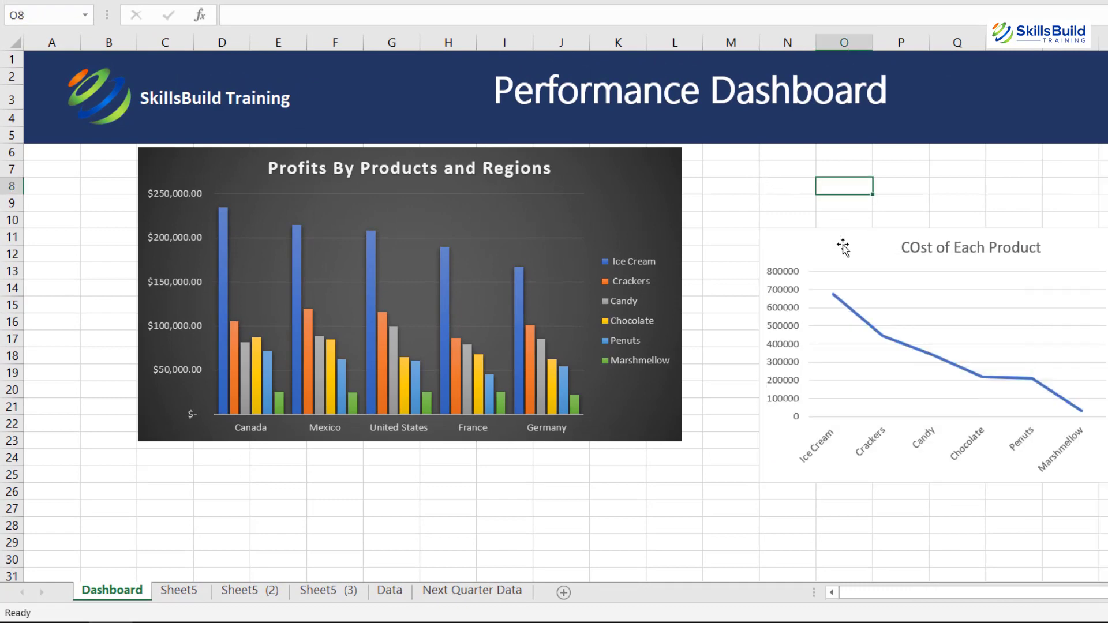
Move the product cost chart beside the Profits By Products and Regions chart, just below the banner, and shrink it to about rows 6 to 15.
left_click_drag(843, 245, 774, 164)
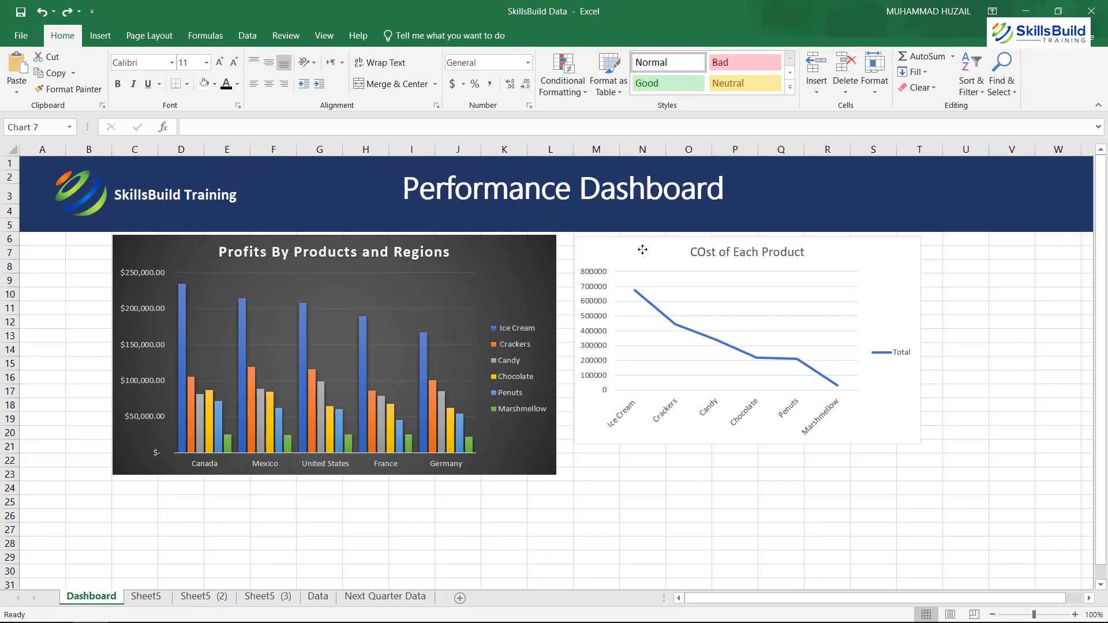
left_click(642, 249)
mouse_move(919, 445)
left_mouse_down()
mouse_move(870, 388)
mouse_move(870, 363)
left_mouse_up()
left_click(761, 415)
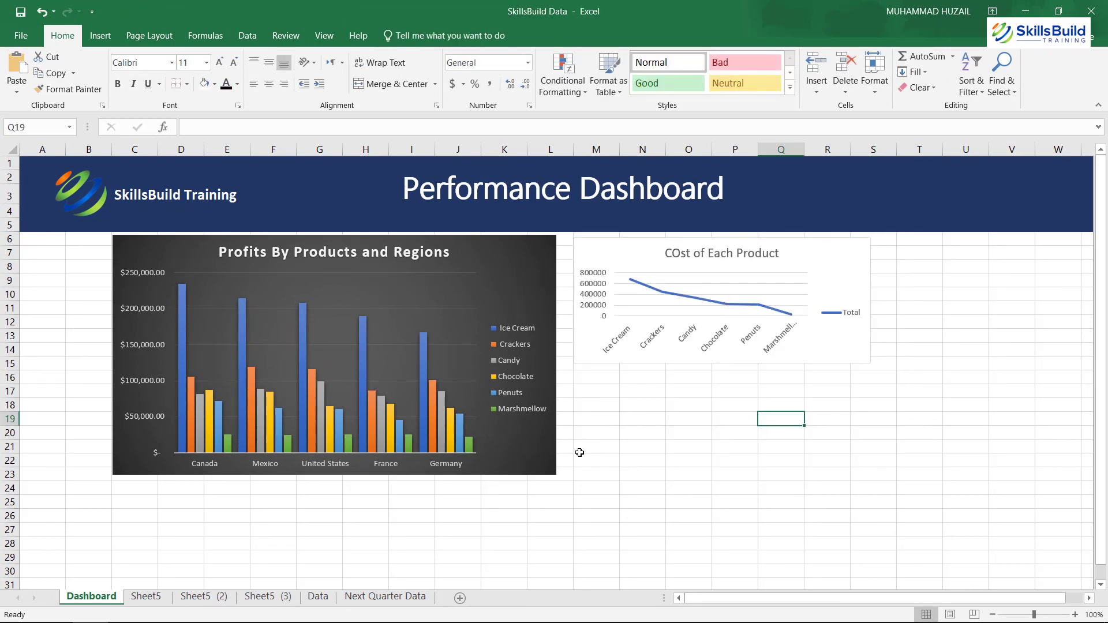
Correct the capitalization in the line chart's title so it reads "Cost of Each Product".
left_click(675, 261)
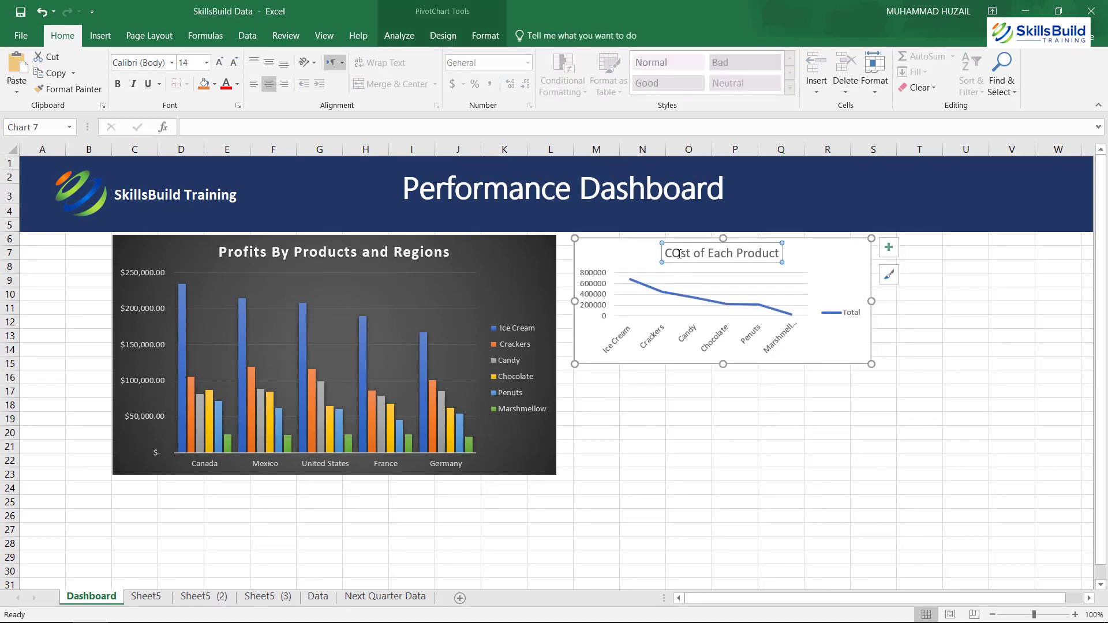
left_click(680, 254)
key("BackSpace")
type("o")
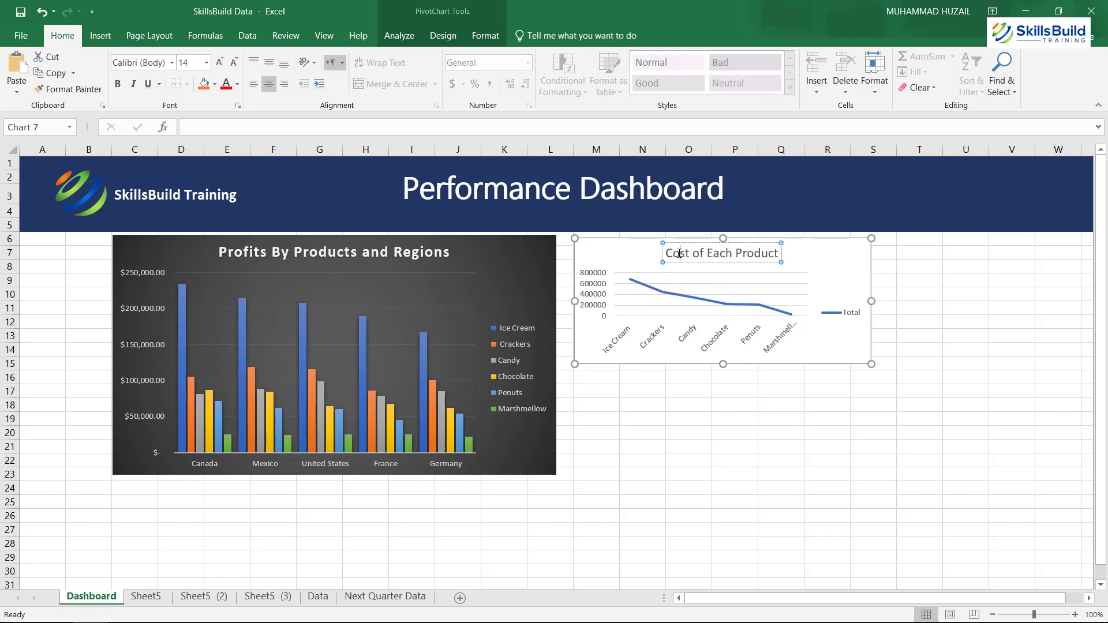
left_click(689, 395)
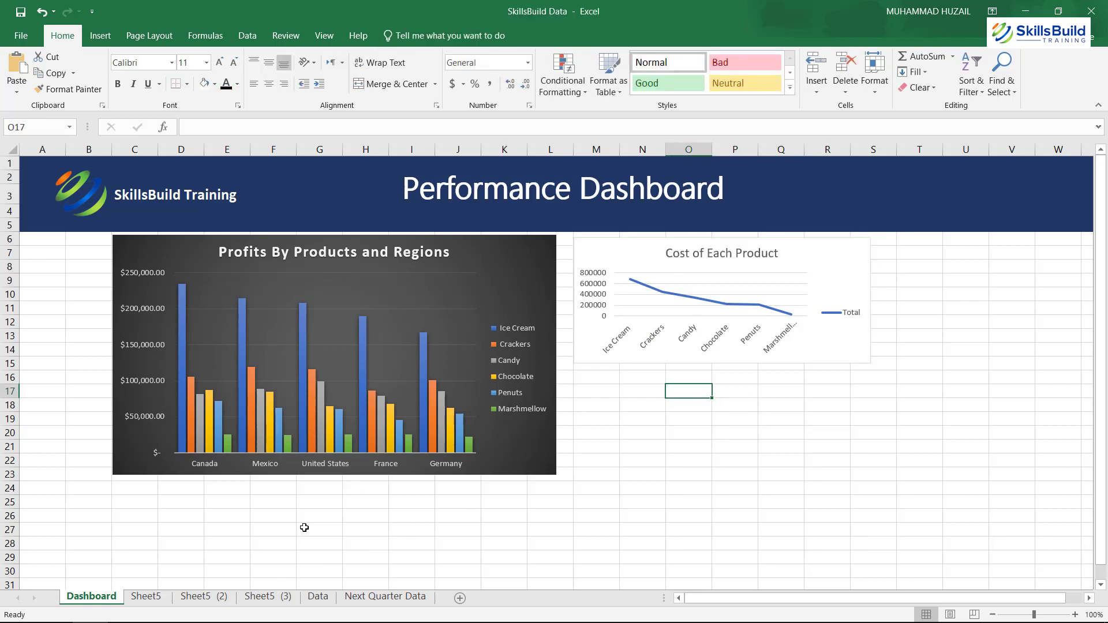
On Sheet5 (4), build the PivotTable with Date as rows, without Years and Quarters, and Number of Product Sold as values.
left_click(271, 598)
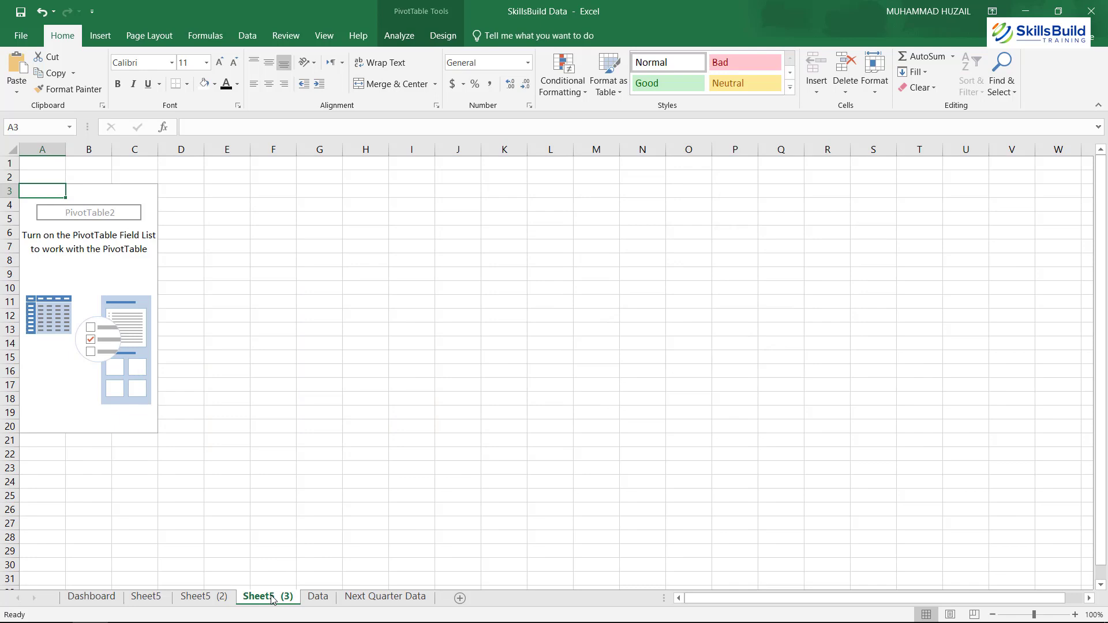
left_click_drag(320, 595, 323, 597)
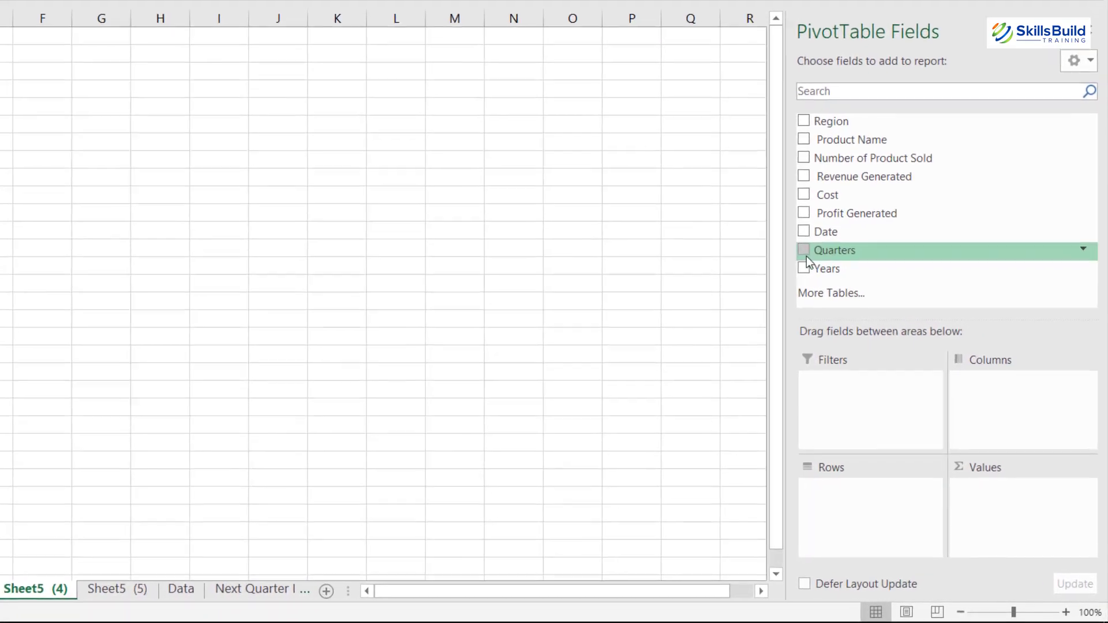
left_click_drag(818, 231, 828, 493)
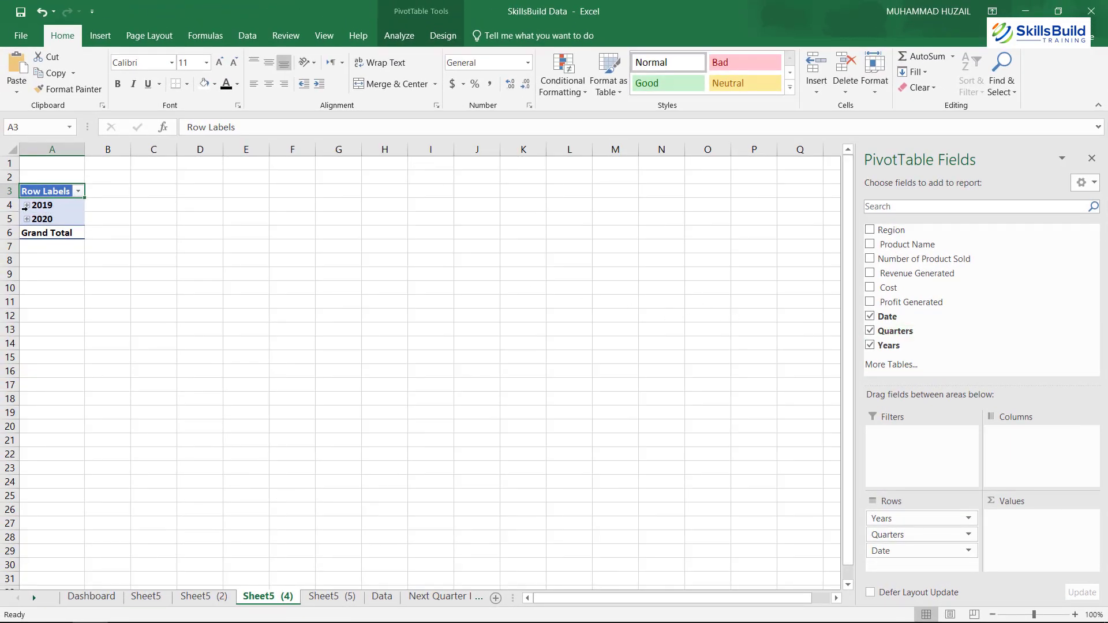
left_click(869, 346)
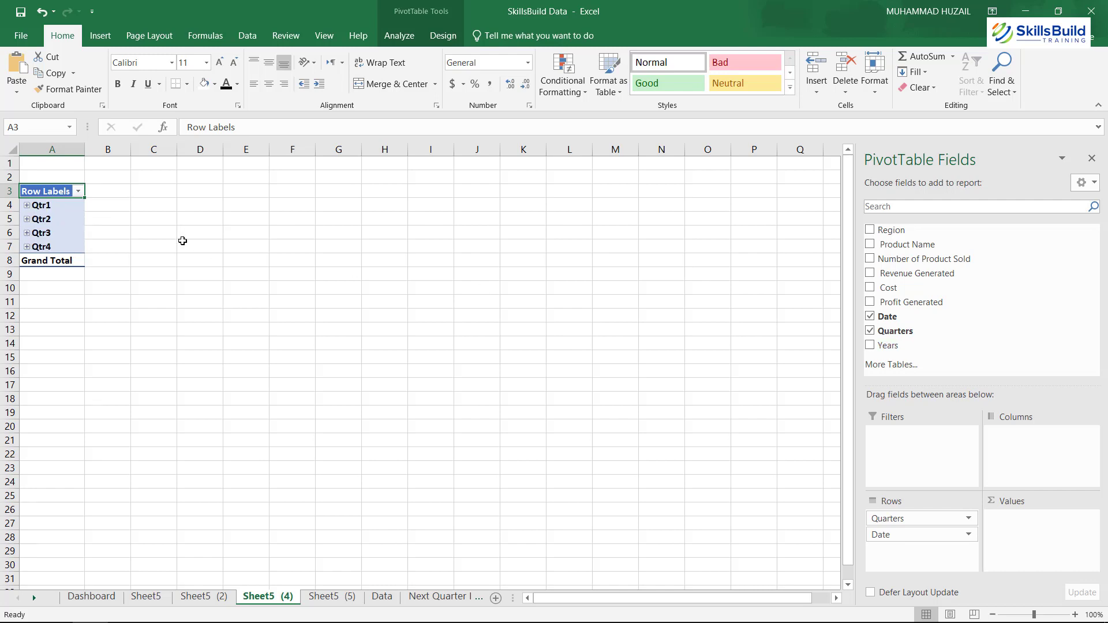
left_click(870, 332)
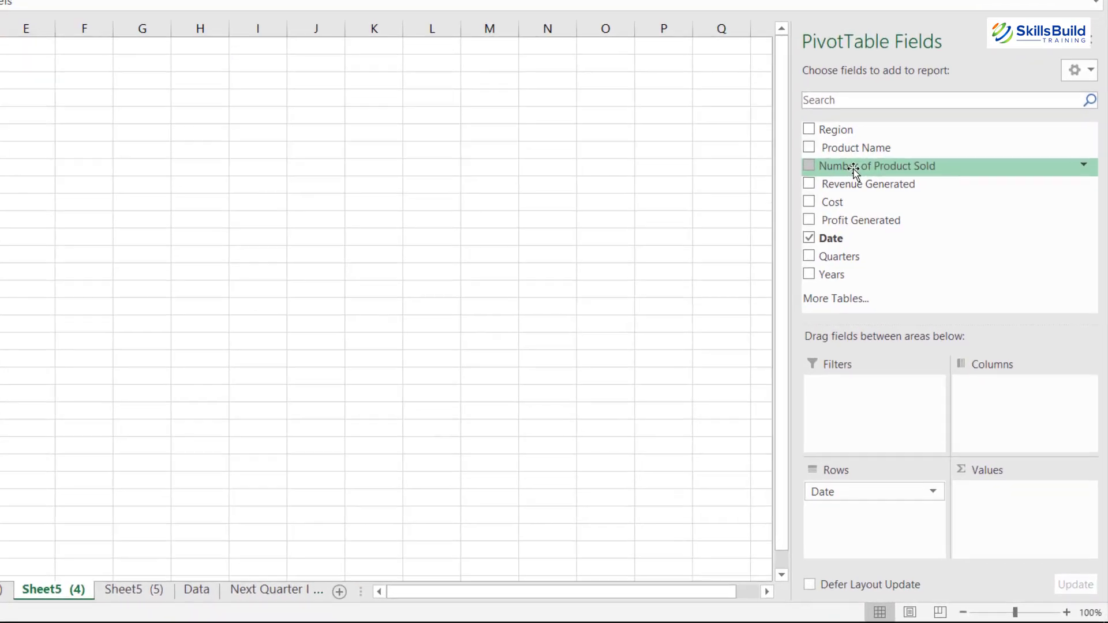
left_click_drag(854, 168, 1019, 513)
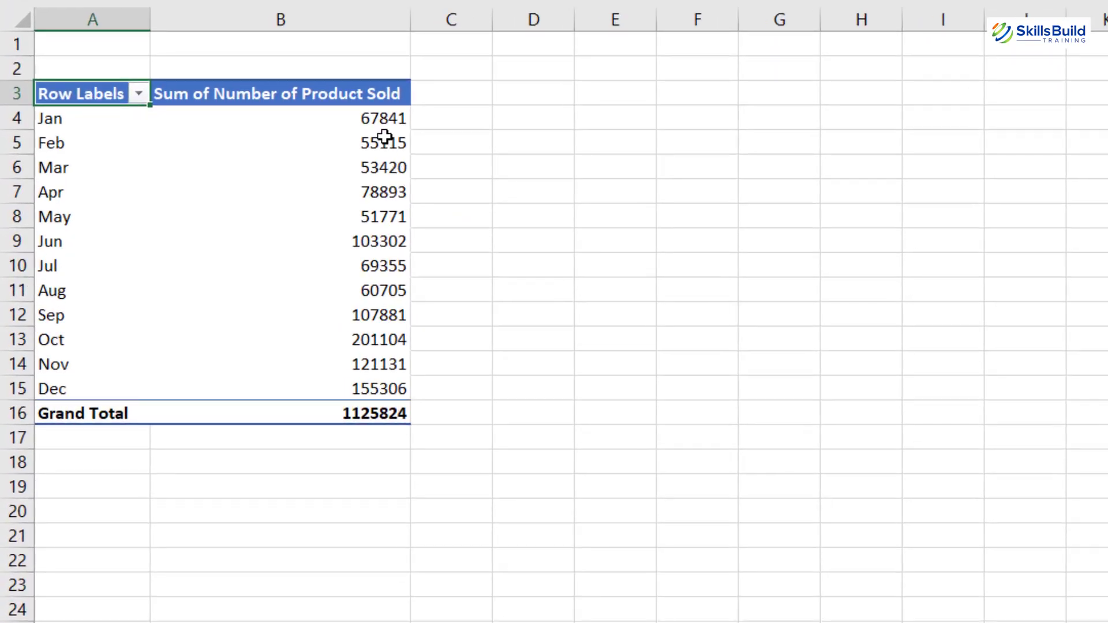
Insert a basic Pie PivotChart from the monthly products-sold PivotTable.
mouse_move(249, 131)
left_click(276, 412)
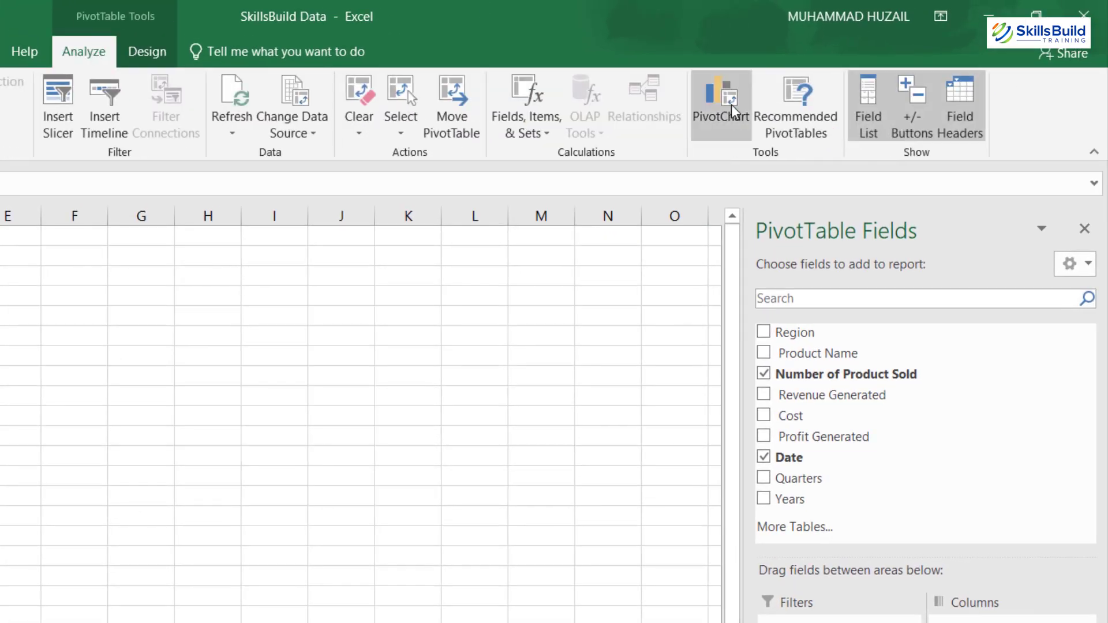
left_click(731, 110)
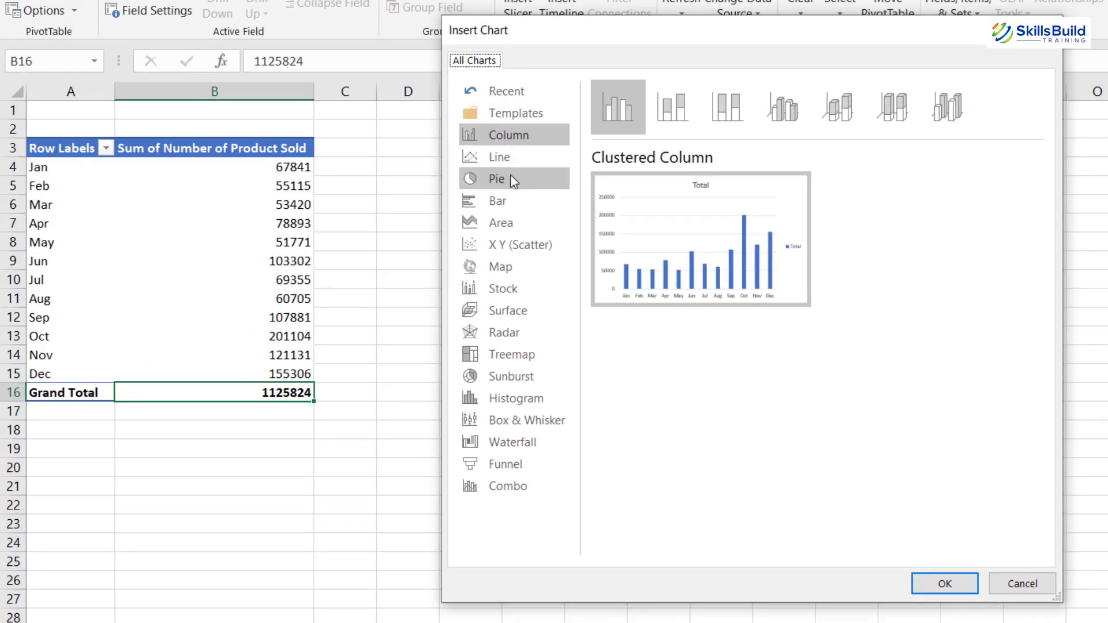
left_click(507, 180)
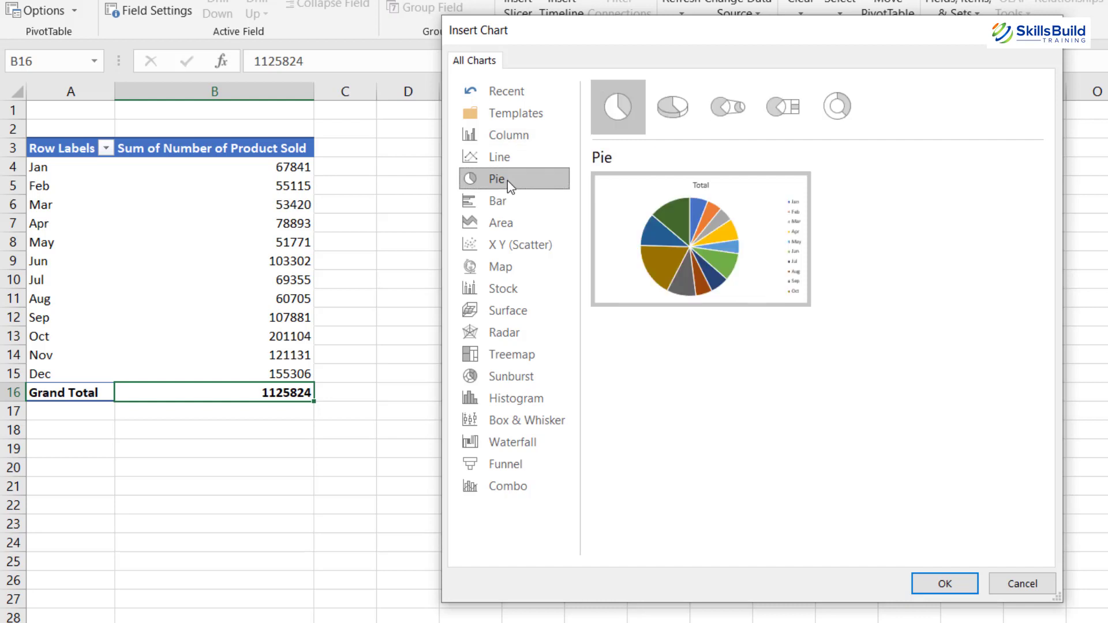
left_click(929, 586)
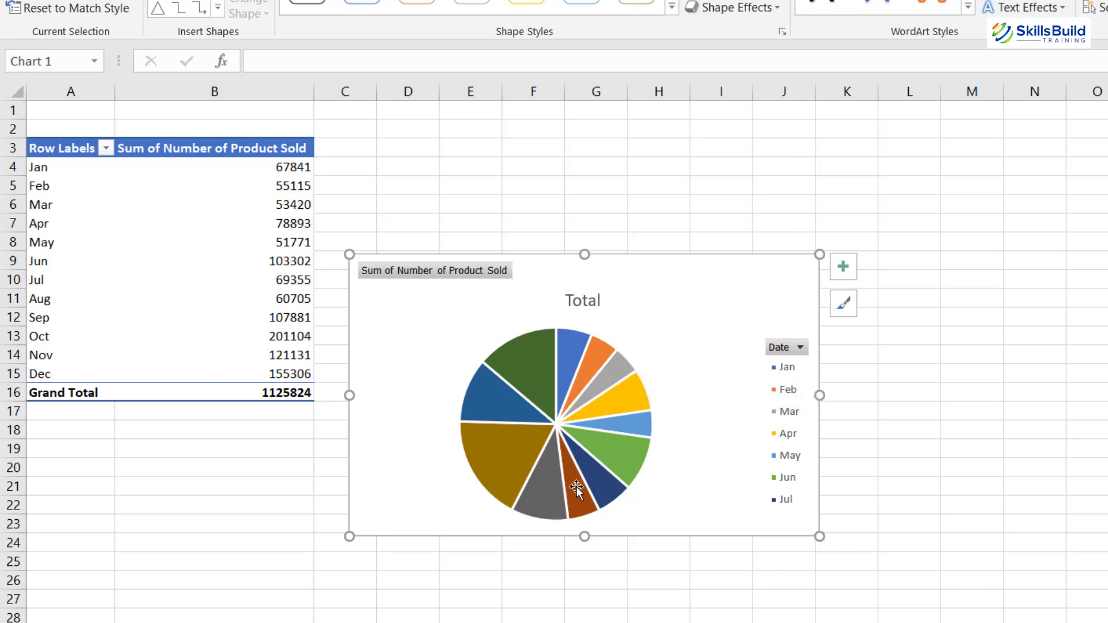
Compare the Bar, Line and Pie previews for the products-sold PivotChart and change its type to Clustered Bar.
left_click(843, 266)
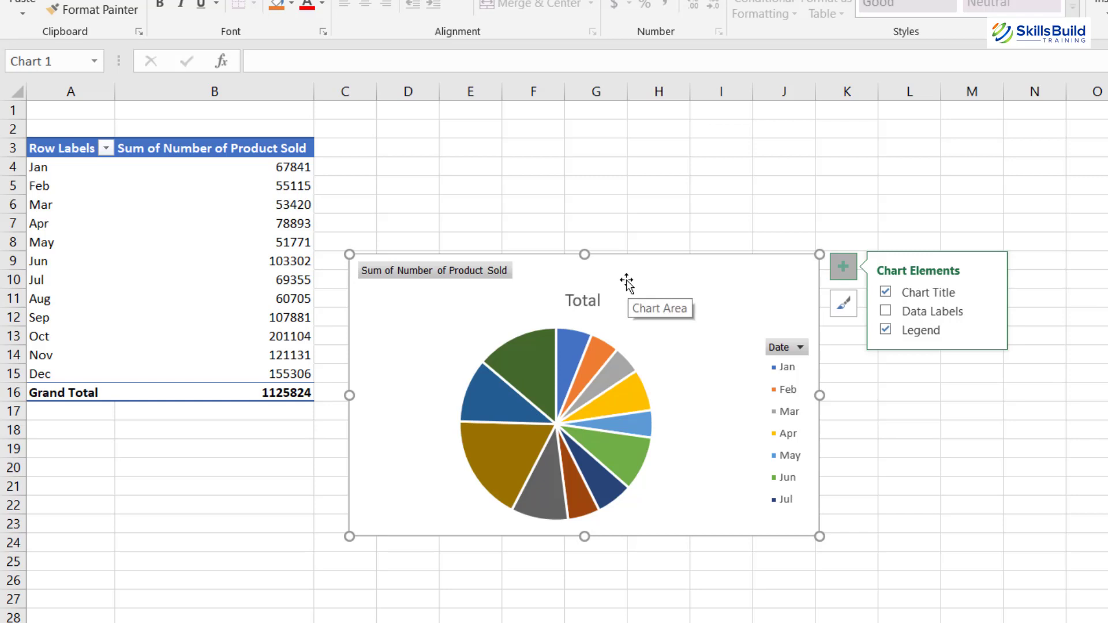
right_click(609, 272)
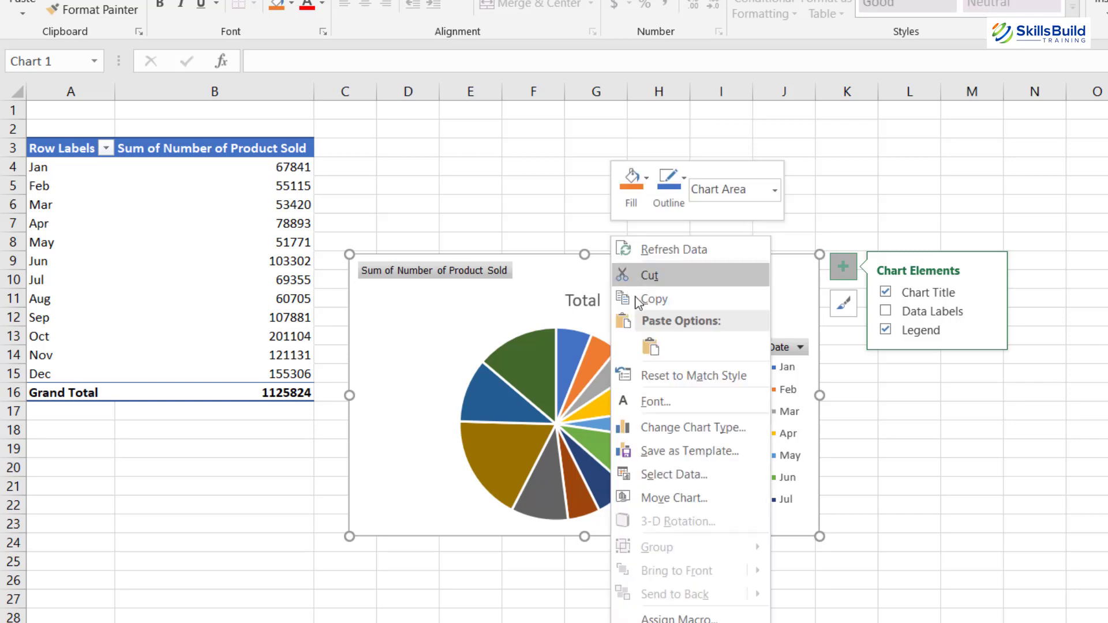
left_click(735, 431)
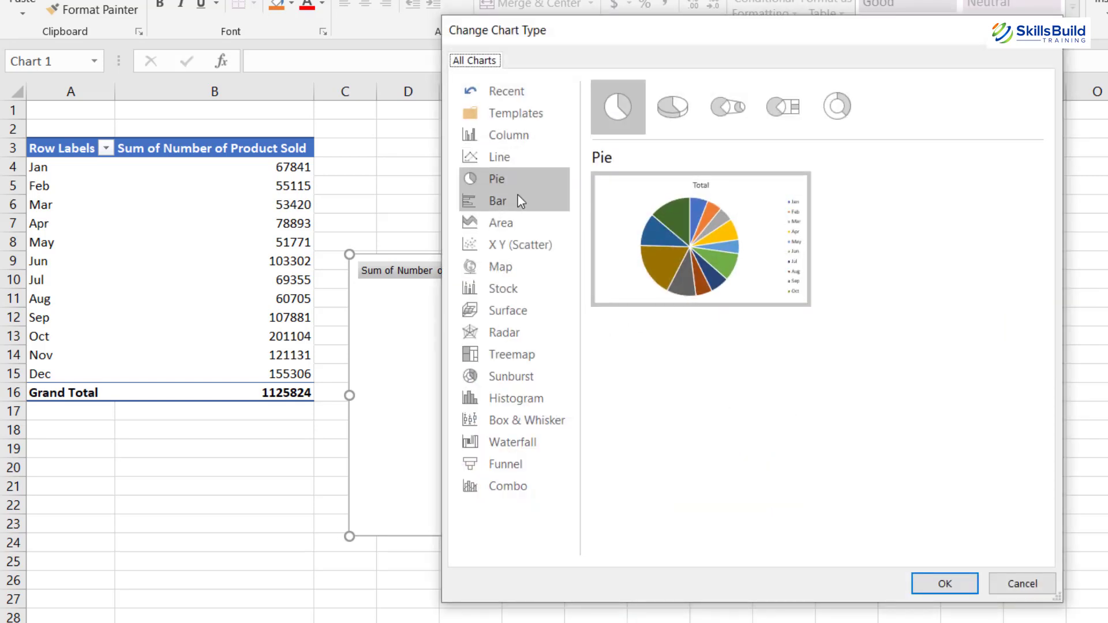
left_click(518, 198)
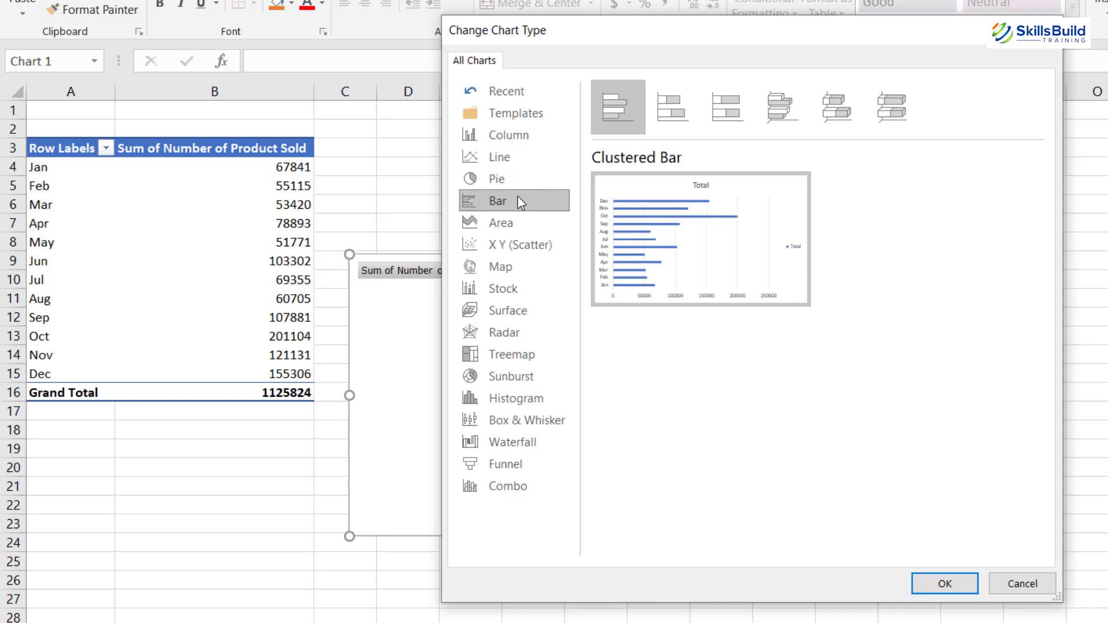
left_click(515, 160)
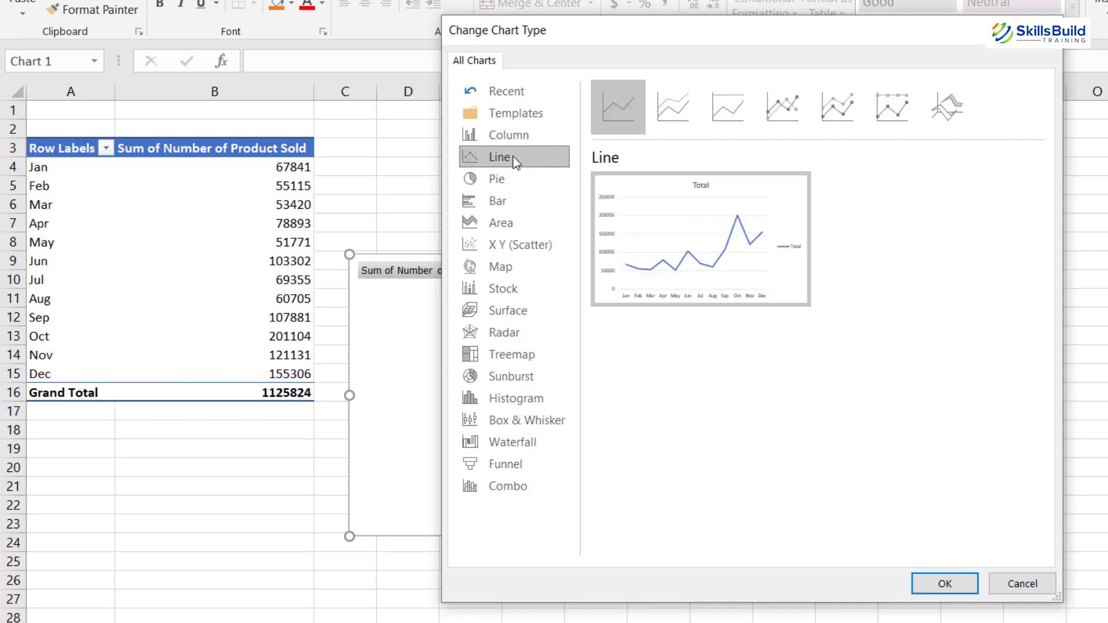
mouse_move(710, 241)
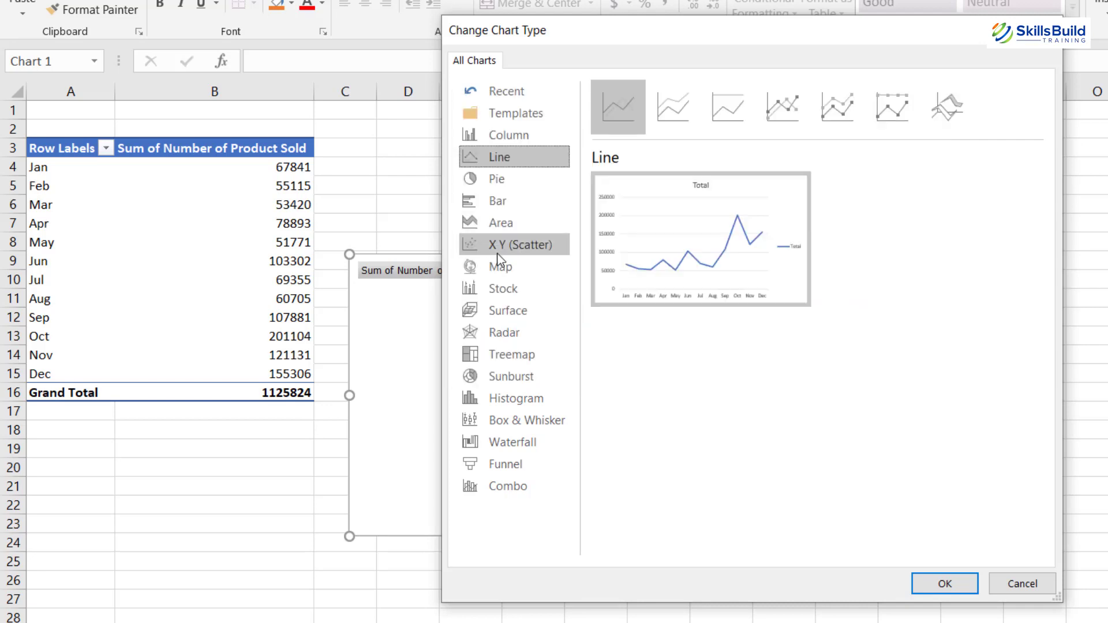
left_click(508, 179)
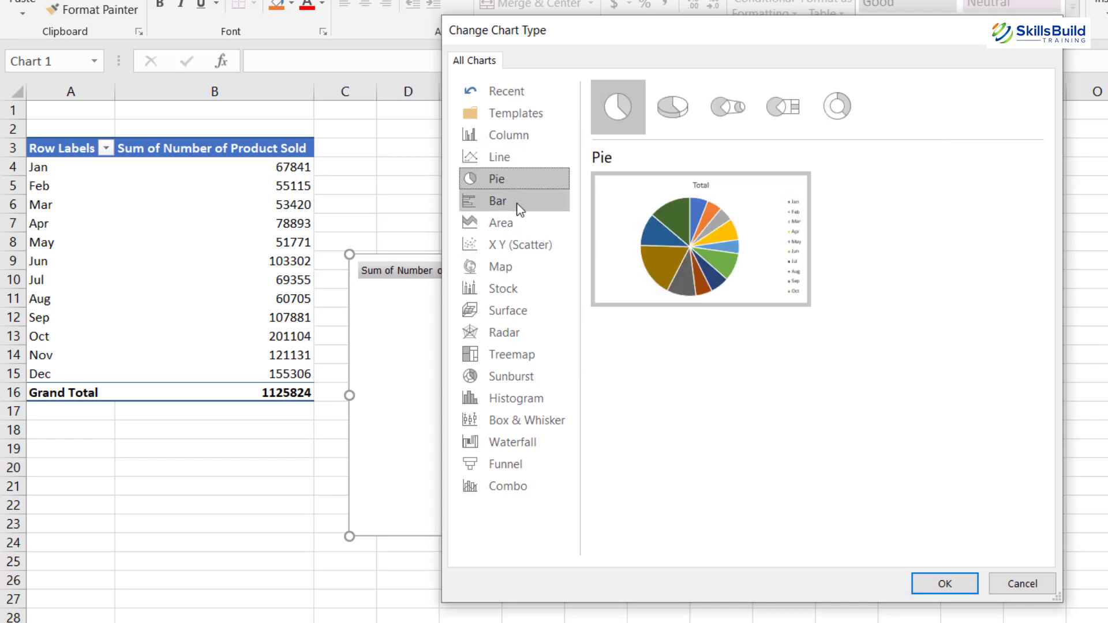
left_click(516, 203)
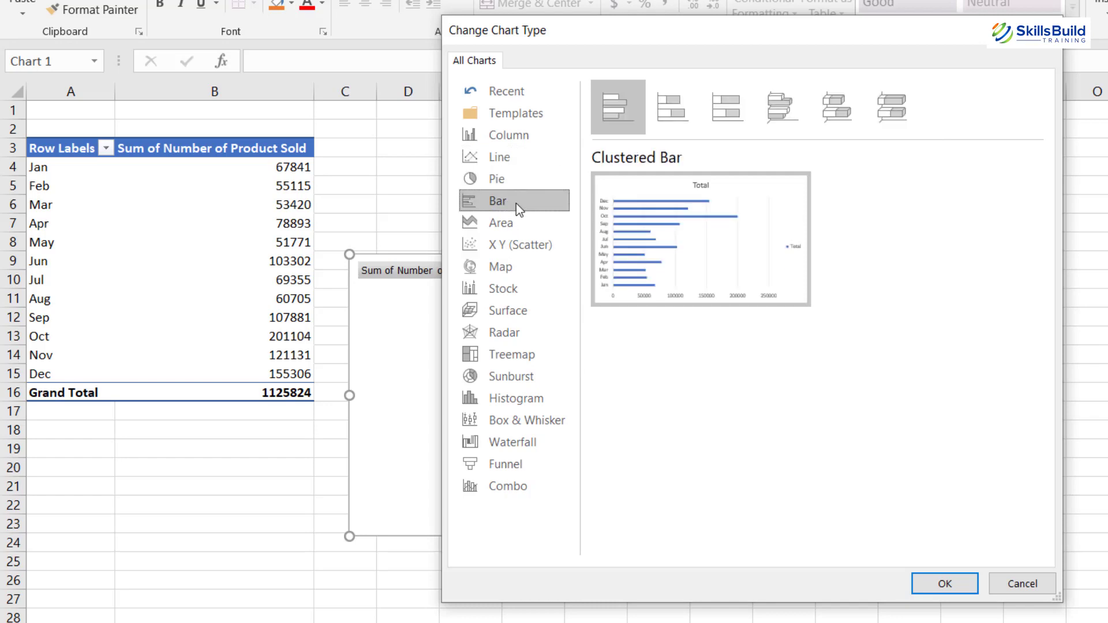
mouse_move(680, 230)
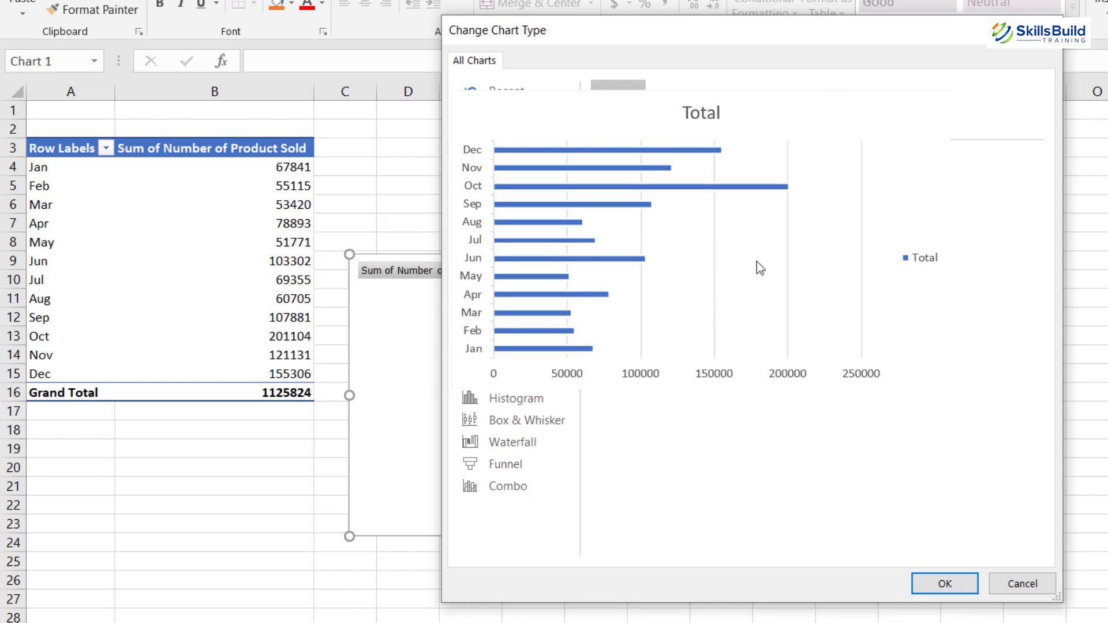
left_click(943, 583)
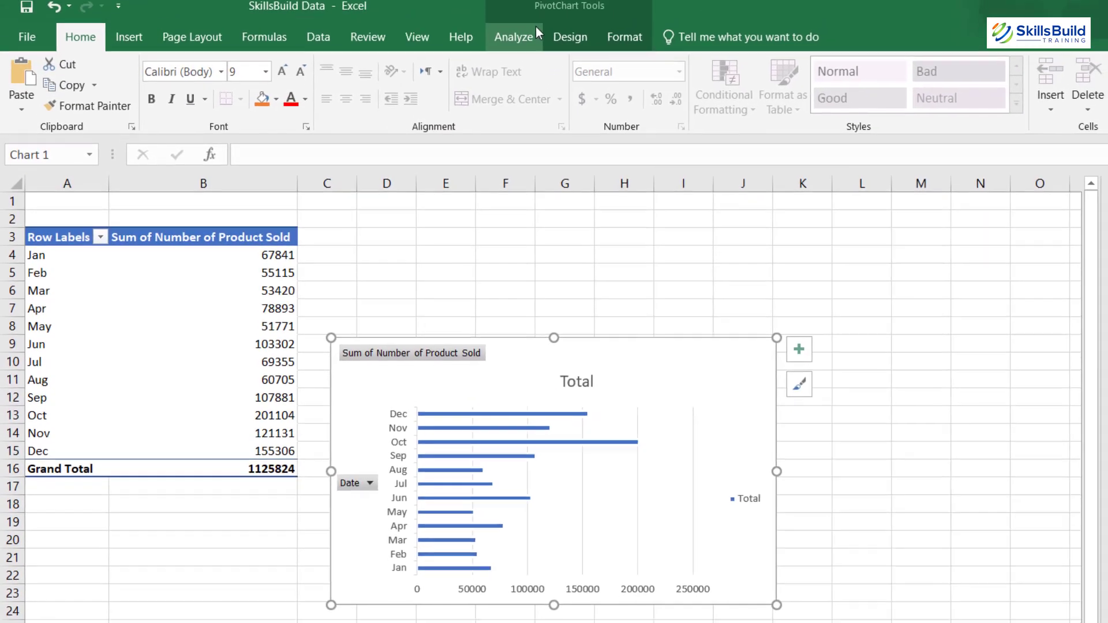
Apply chart Style 7 to the bar PivotChart and replace its title with "Product Sold".
left_click(561, 38)
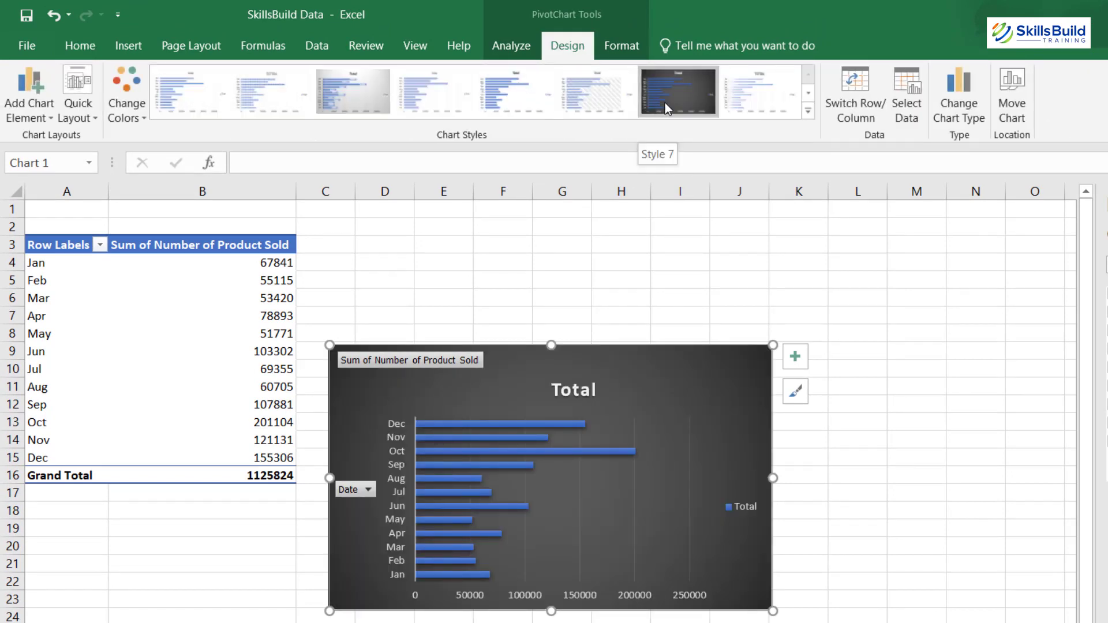
left_click(668, 96)
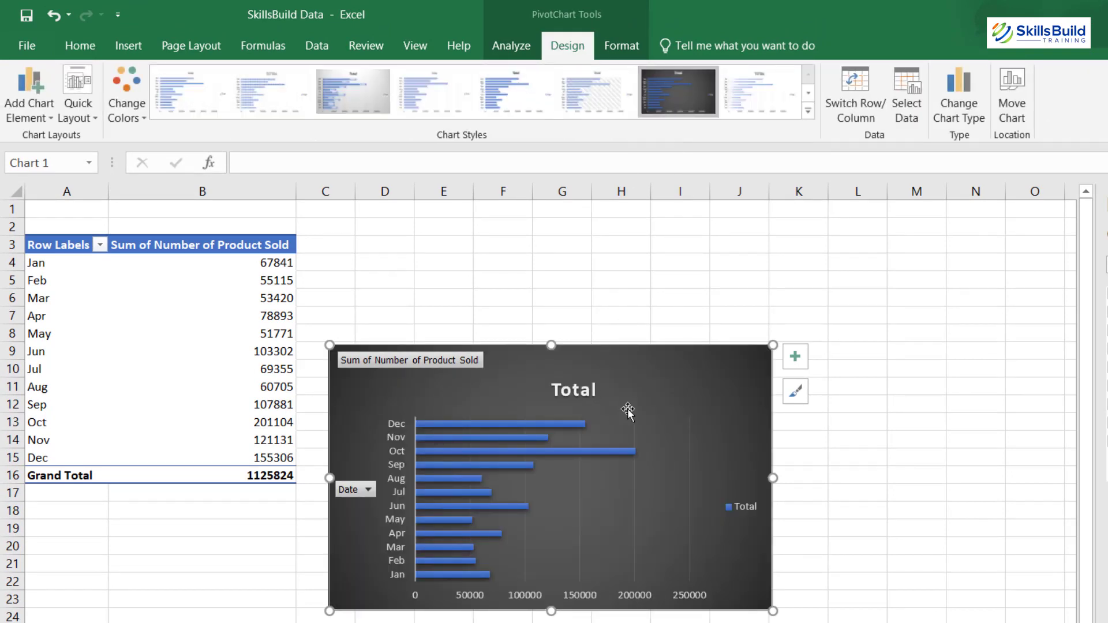
left_click(577, 390)
left_click(795, 357)
left_click(795, 391)
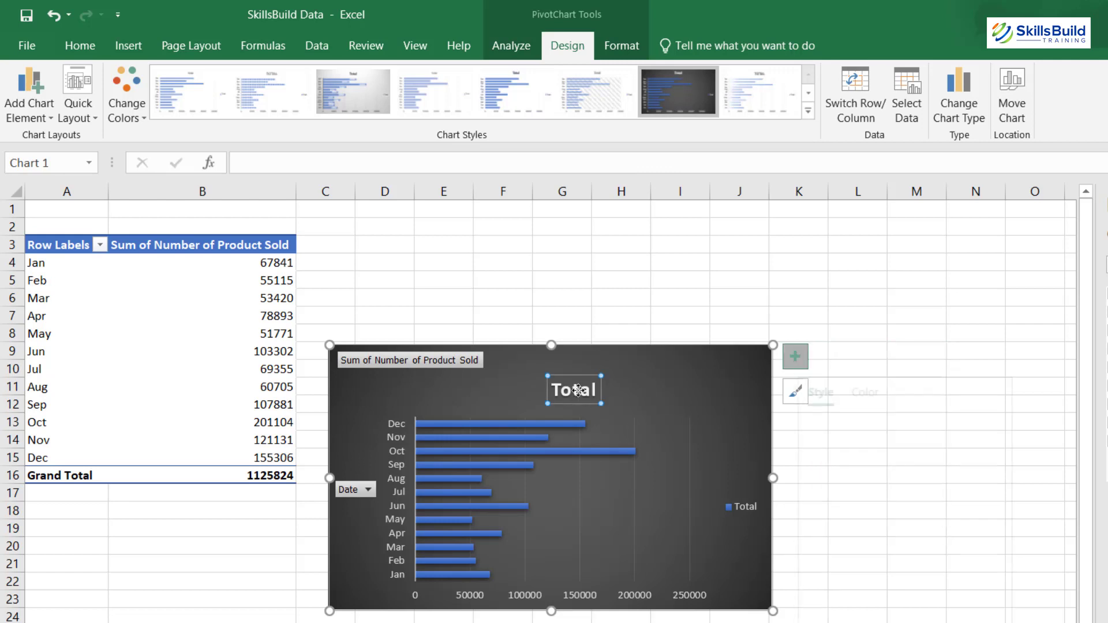
double_click(577, 390)
type("Prod")
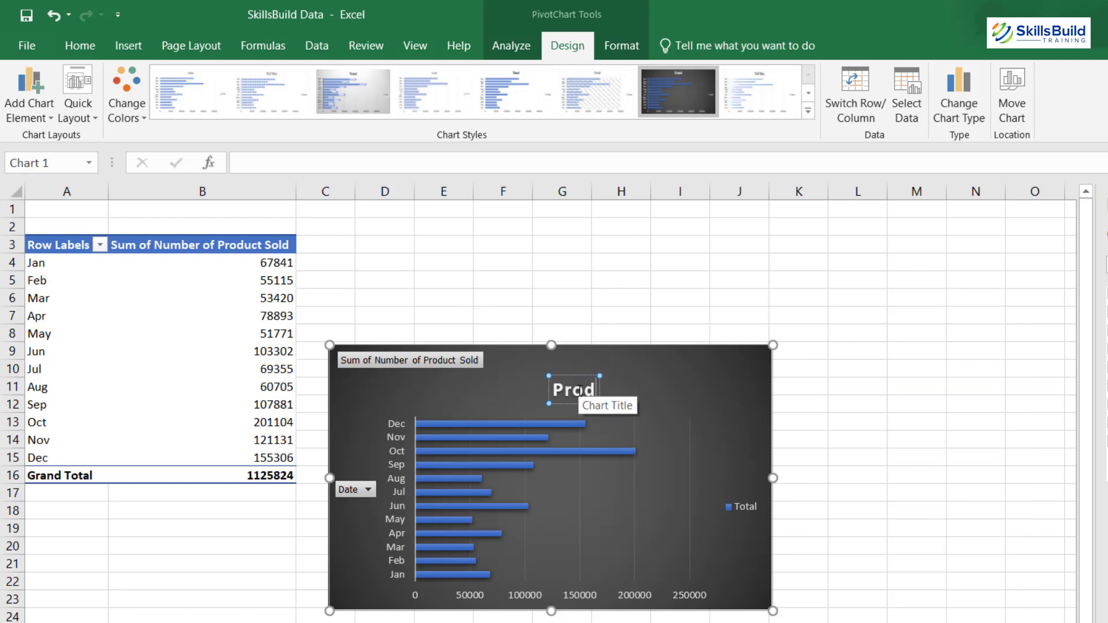
type("uct Sold")
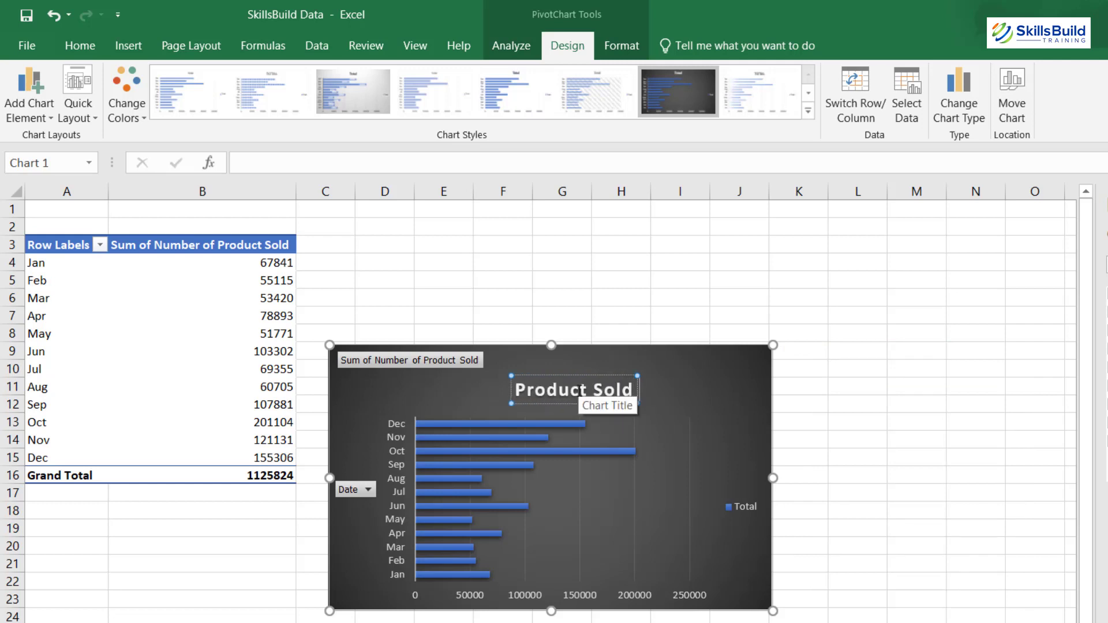
Complete the bar chart's title as "Product Sold By Months" and hide all field buttons on the chart.
type(" By Months")
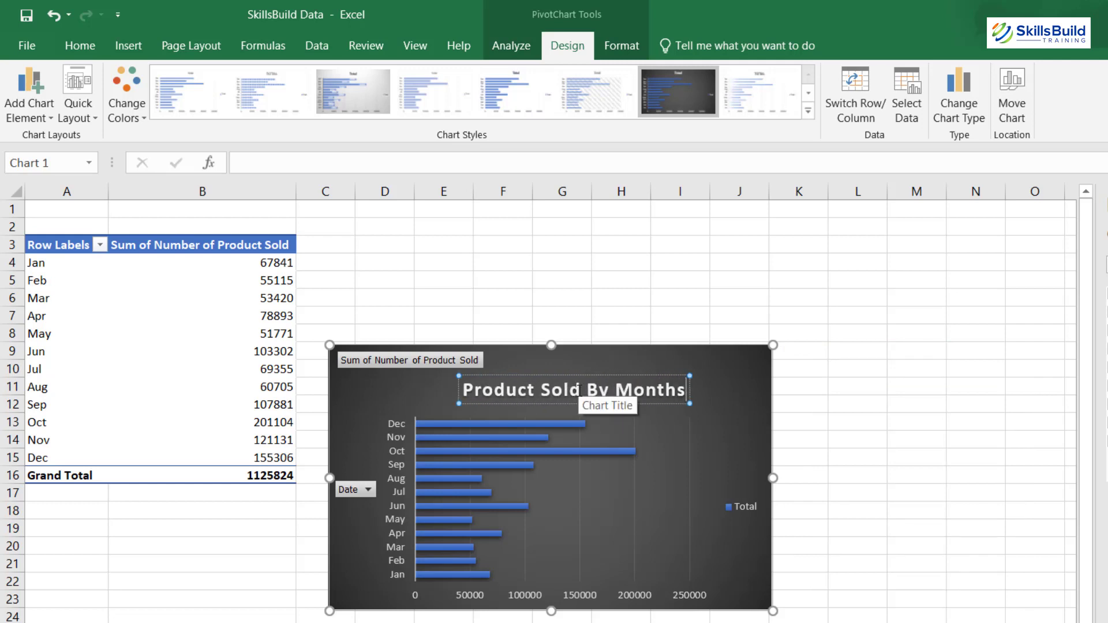
right_click(357, 358)
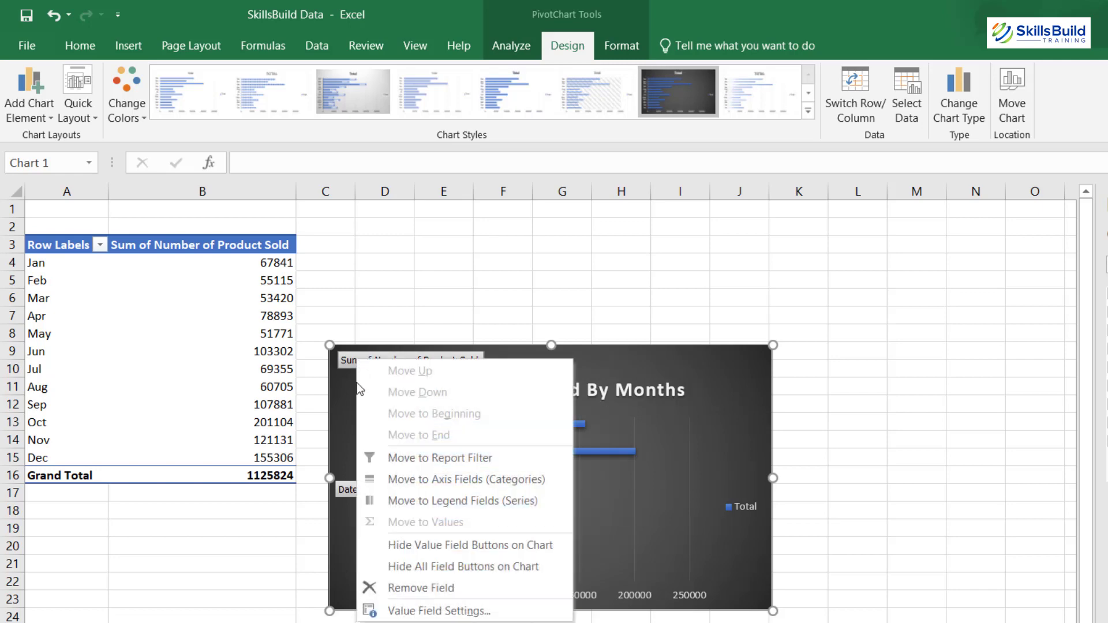
left_click(437, 564)
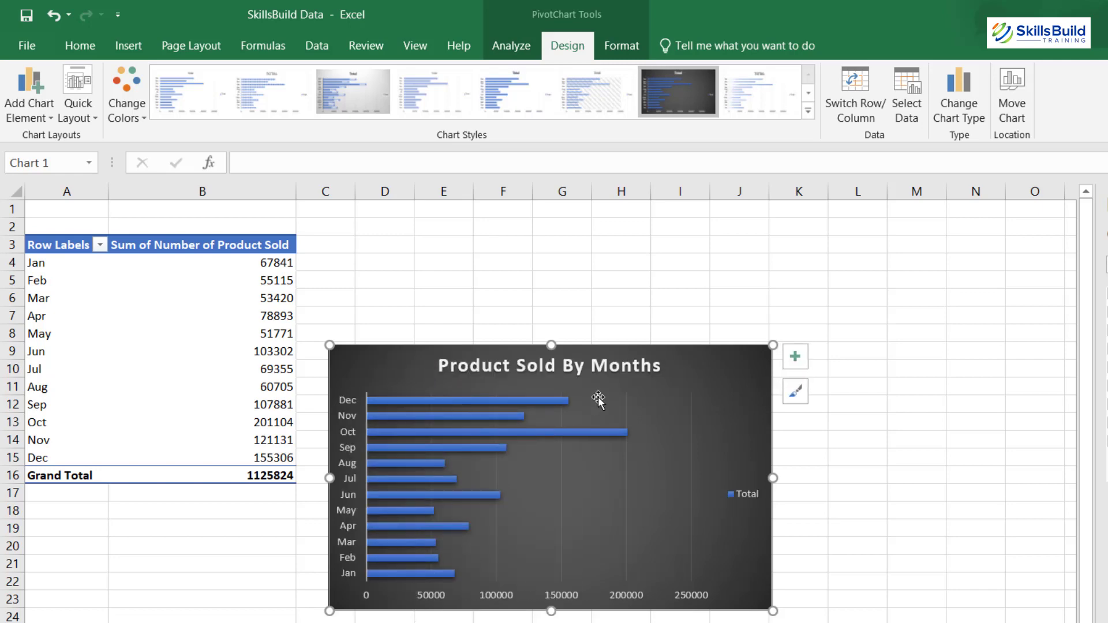
Copy the Product Sold By Months chart and paste it on the Dashboard sheet below the Cost of Each Product chart.
right_click(720, 371)
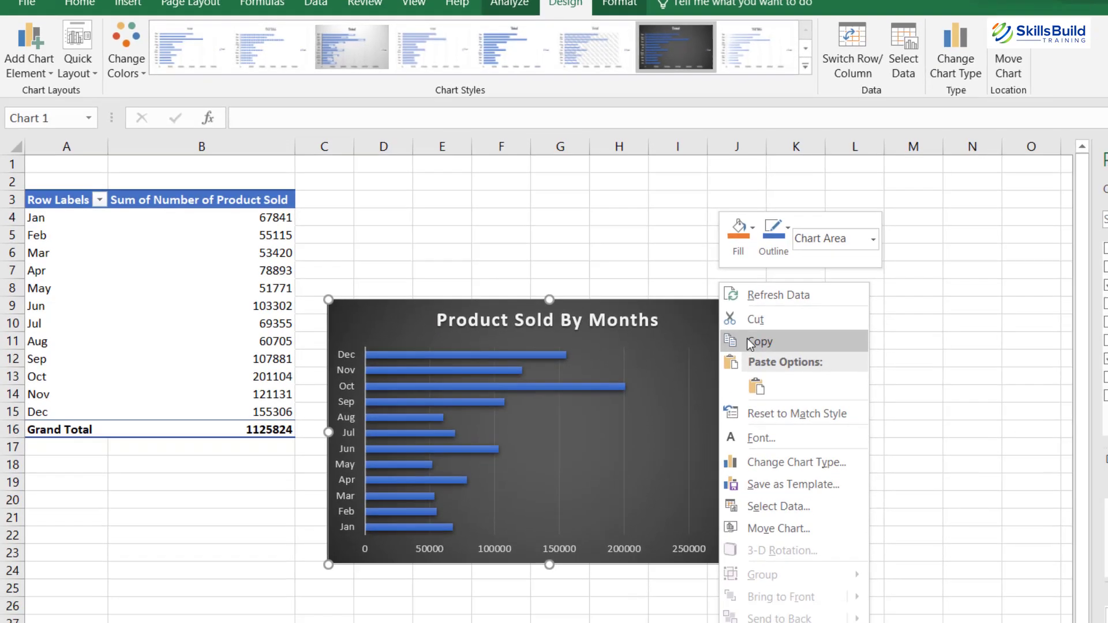
left_click(753, 387)
left_click(100, 595)
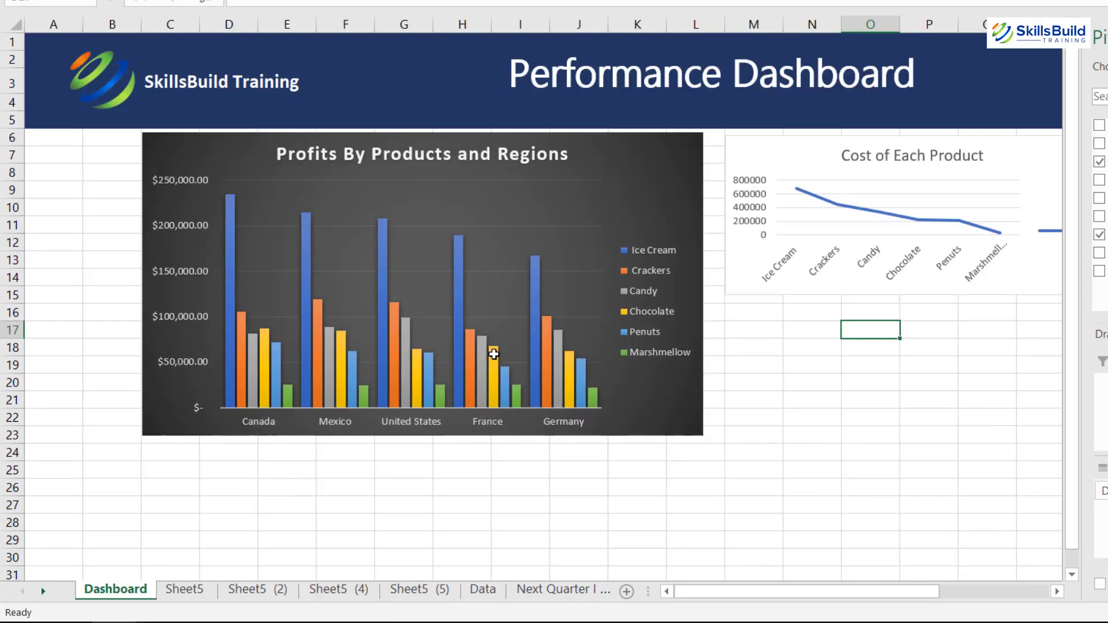
right_click(829, 396)
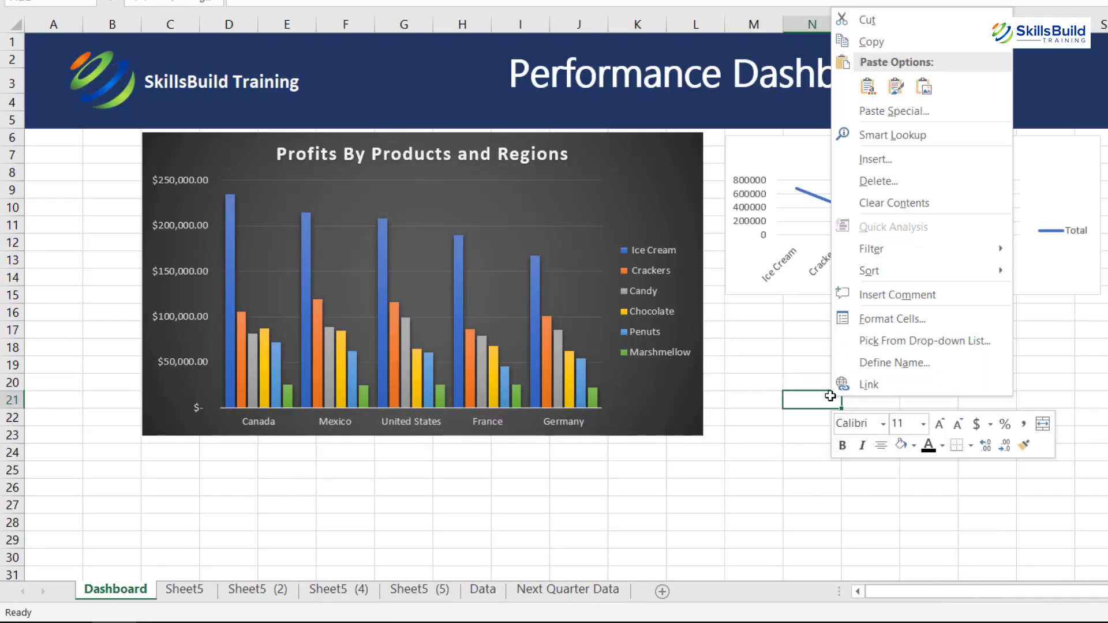
left_click(867, 86)
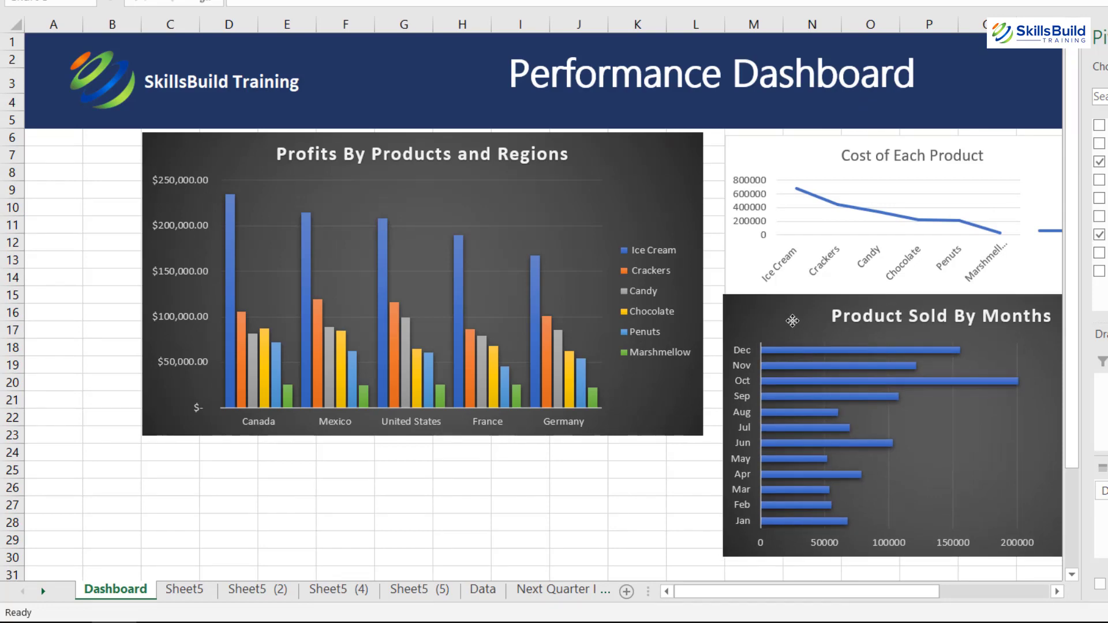
left_click(697, 521)
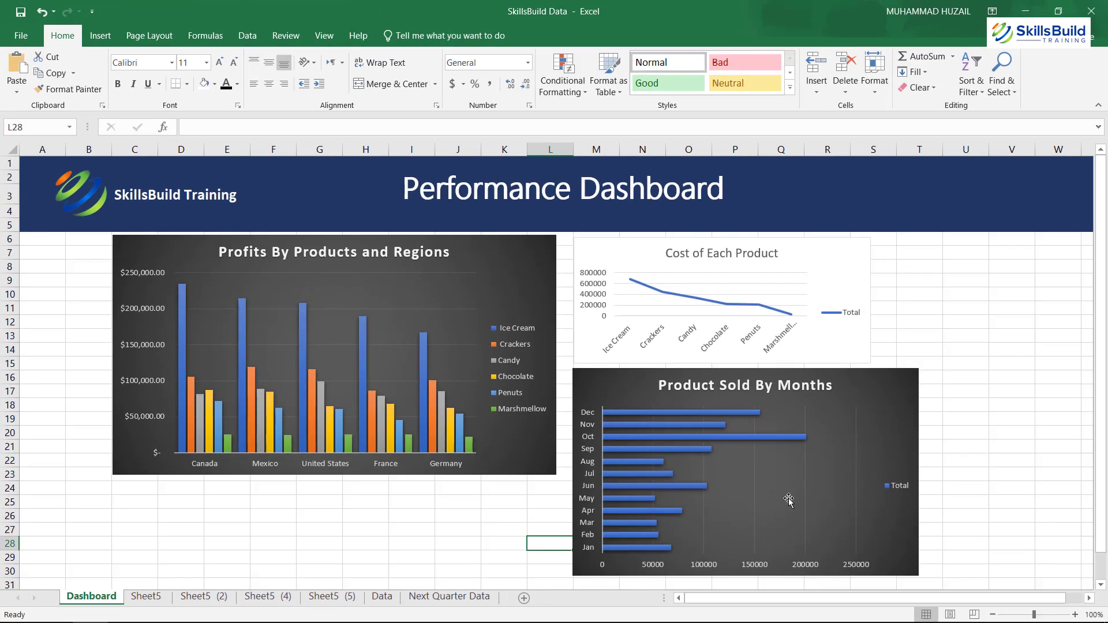
Close the PivotChart field list and shrink the Product Sold By Months chart to about the width of the cost chart above it.
left_click(788, 500)
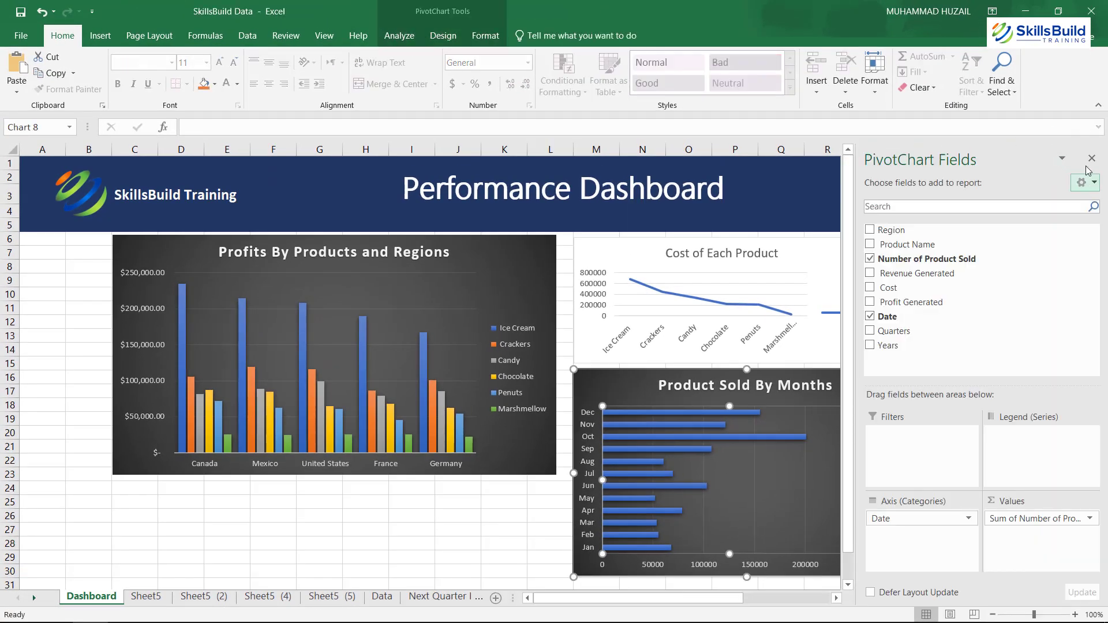
left_click(1093, 152)
left_click_drag(920, 576, 872, 473)
left_click(963, 460)
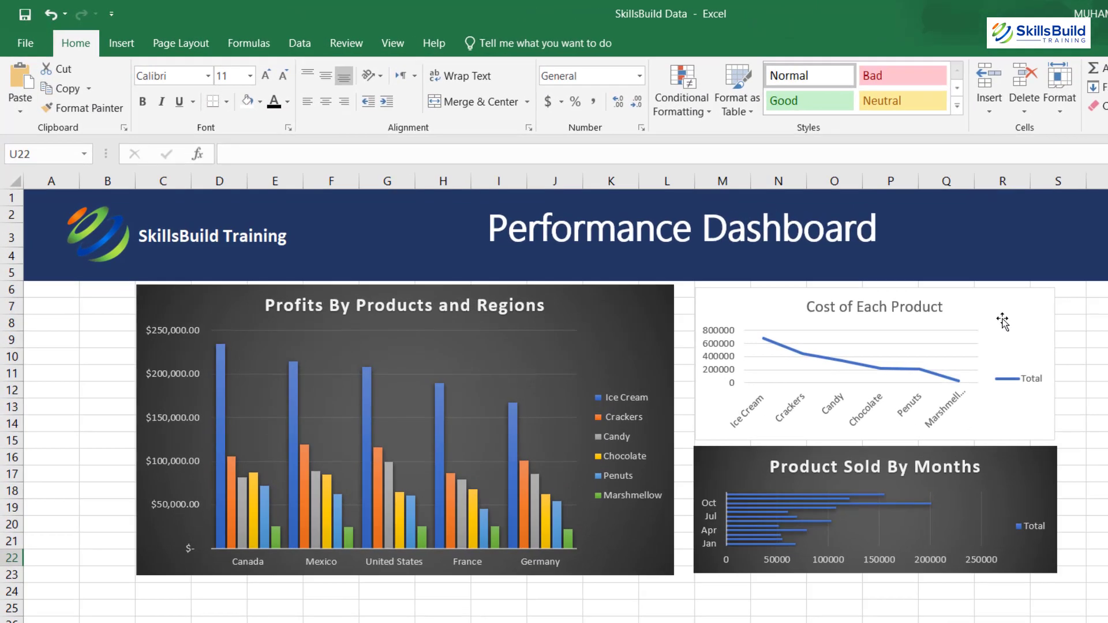
Apply chart Style 7 to the Cost of Each Product chart on the dashboard.
left_click(826, 263)
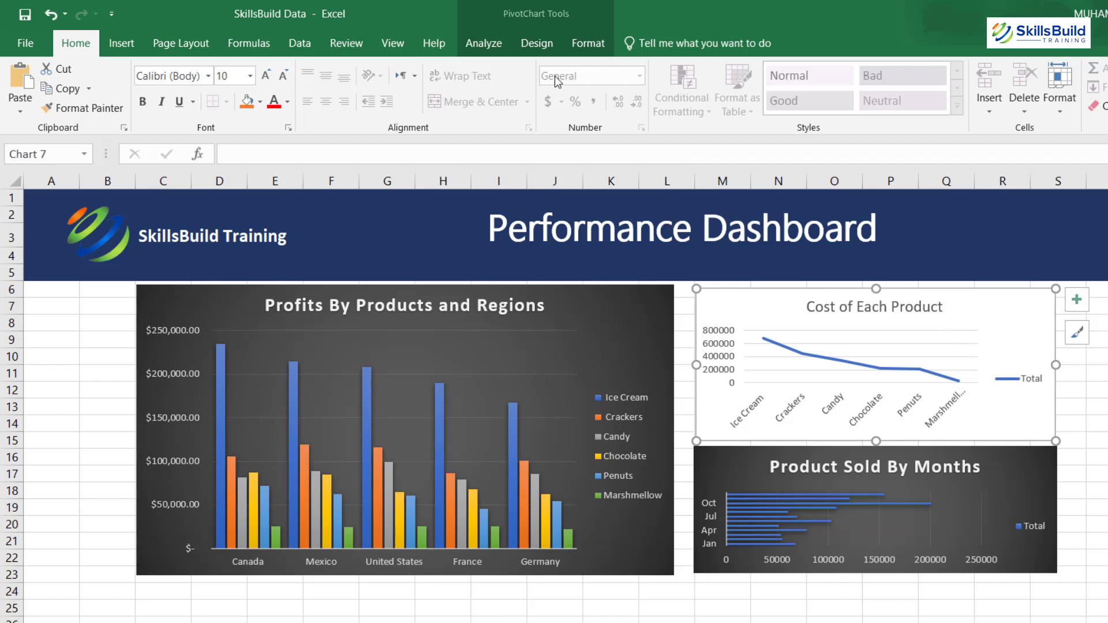
left_click(537, 43)
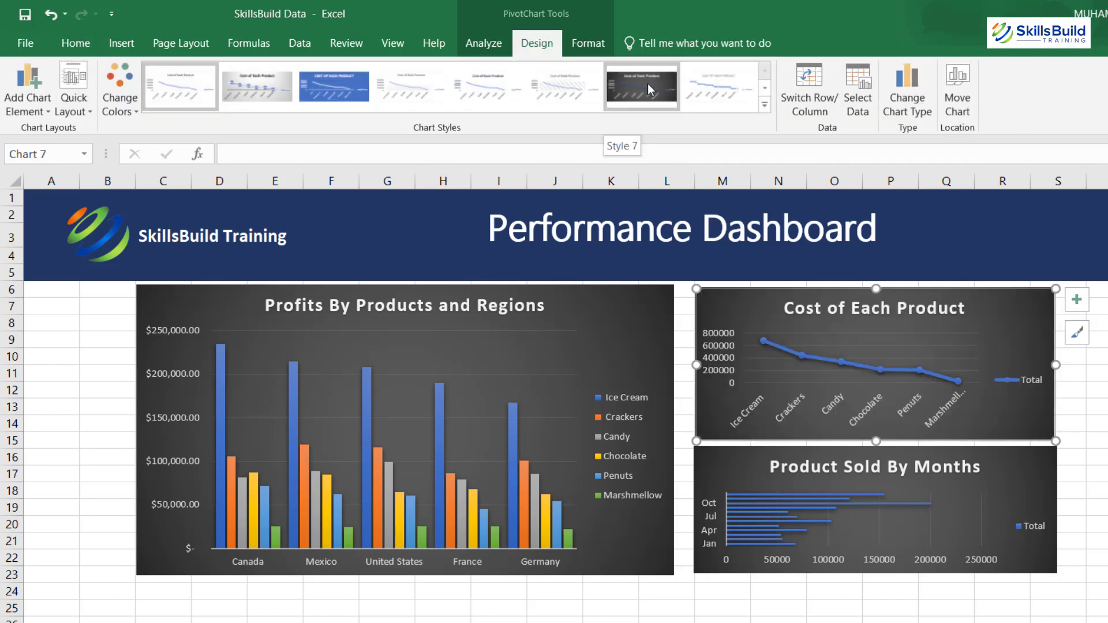
left_click(647, 84)
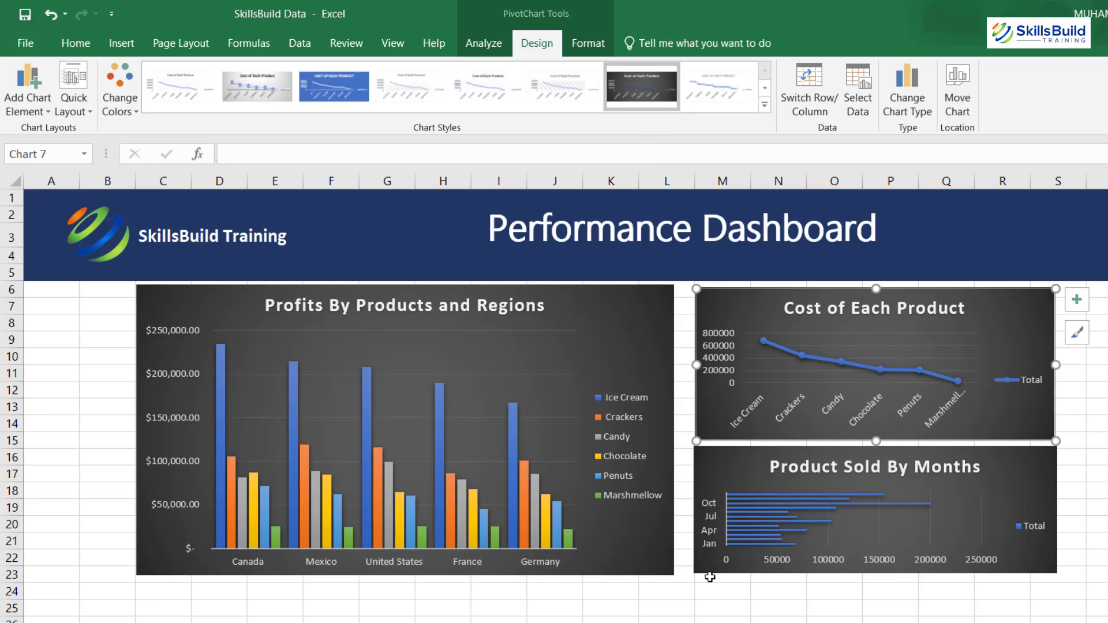
left_click(684, 609)
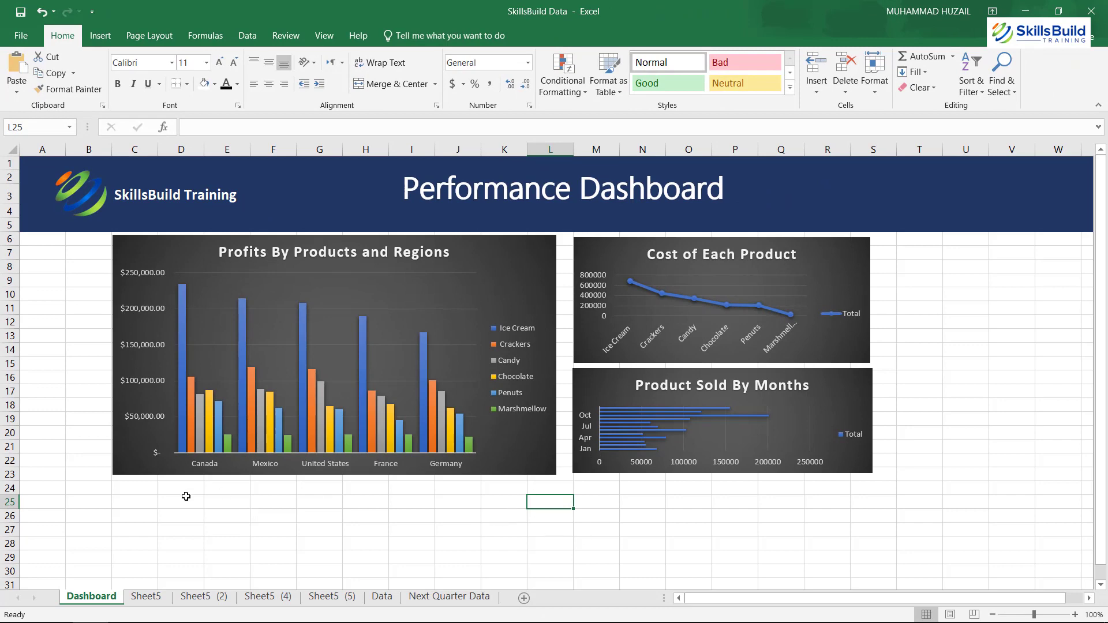
Show the field list for the empty PivotTable on Sheet5 (5).
left_click(332, 595)
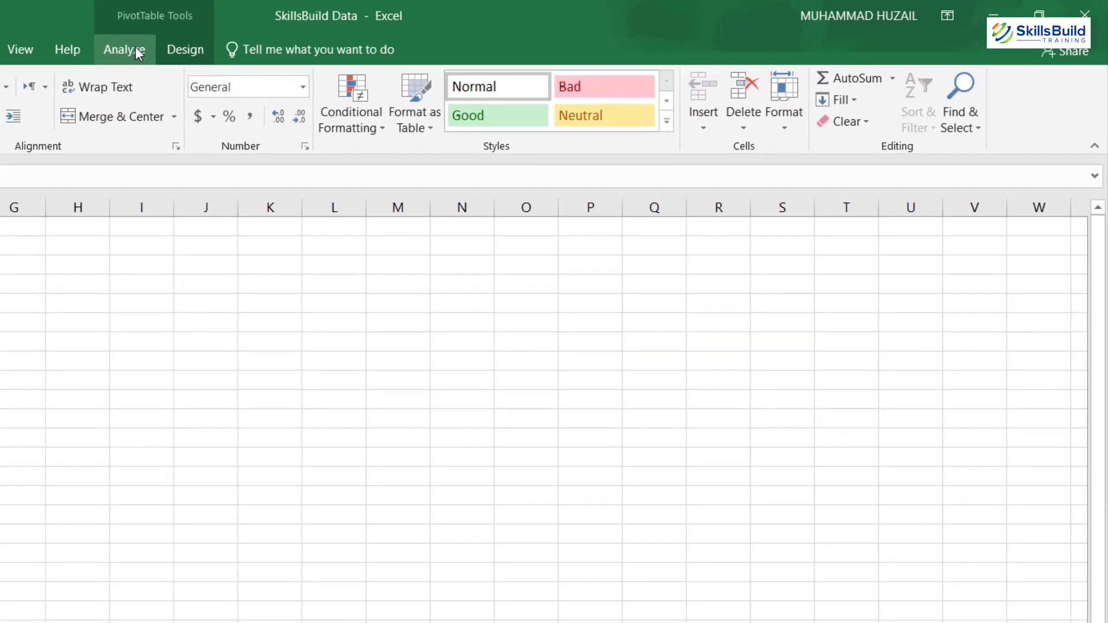
left_click(139, 54)
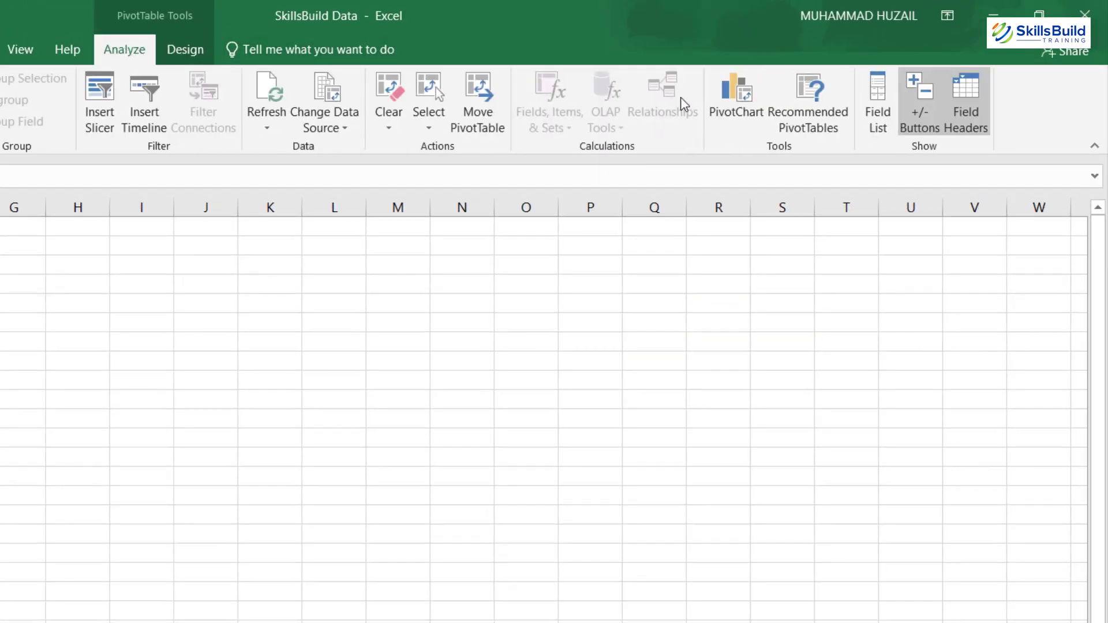
left_click(876, 106)
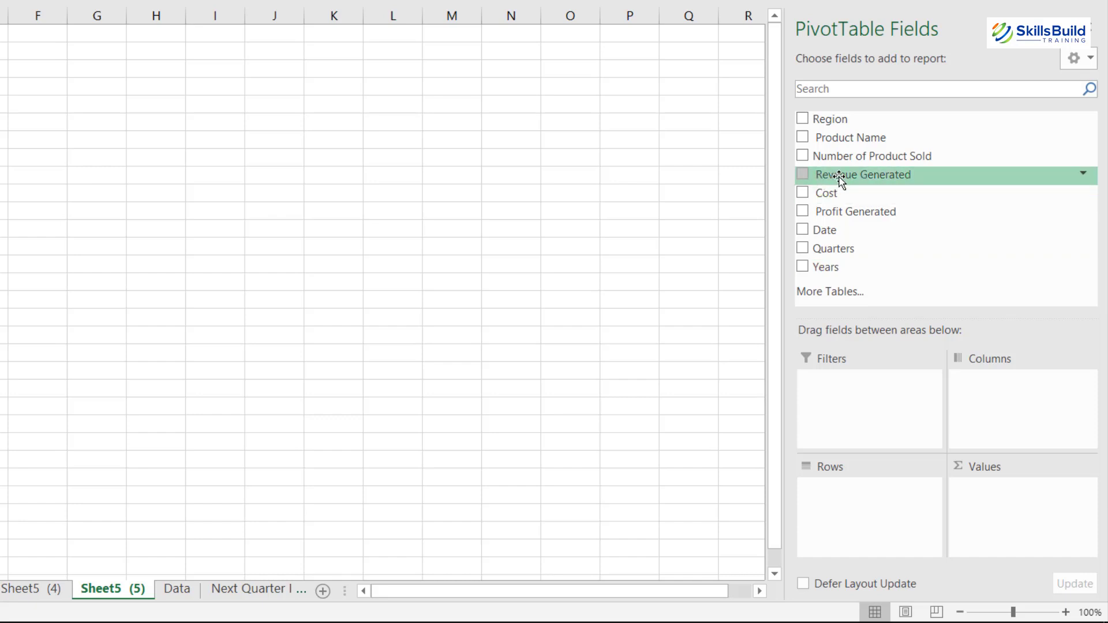
left_click_drag(838, 177, 836, 486)
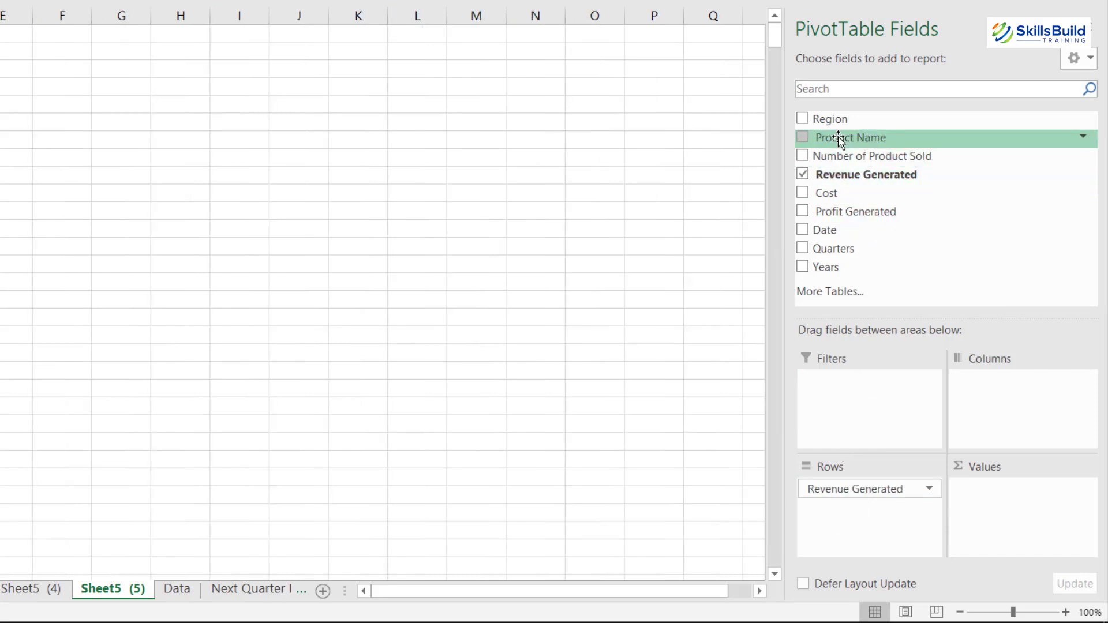
left_click_drag(840, 139, 839, 336)
left_click_drag(859, 487, 863, 190)
Build the PivotTable with Product Name as rows and Revenue Generated as values.
left_click_drag(831, 143, 853, 513)
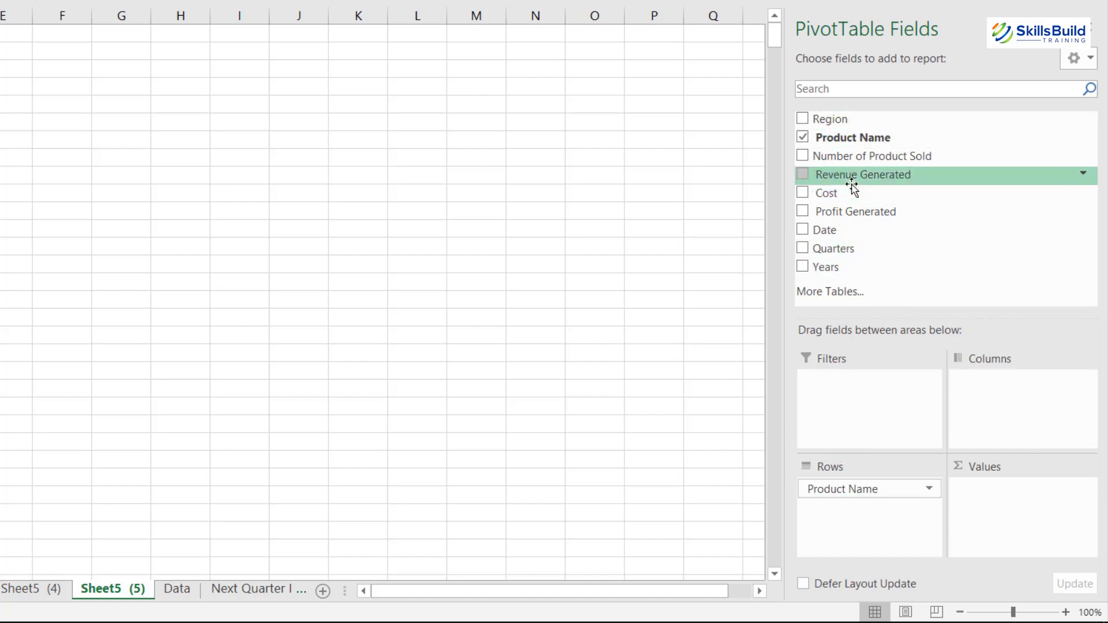
left_click_drag(851, 176, 1010, 503)
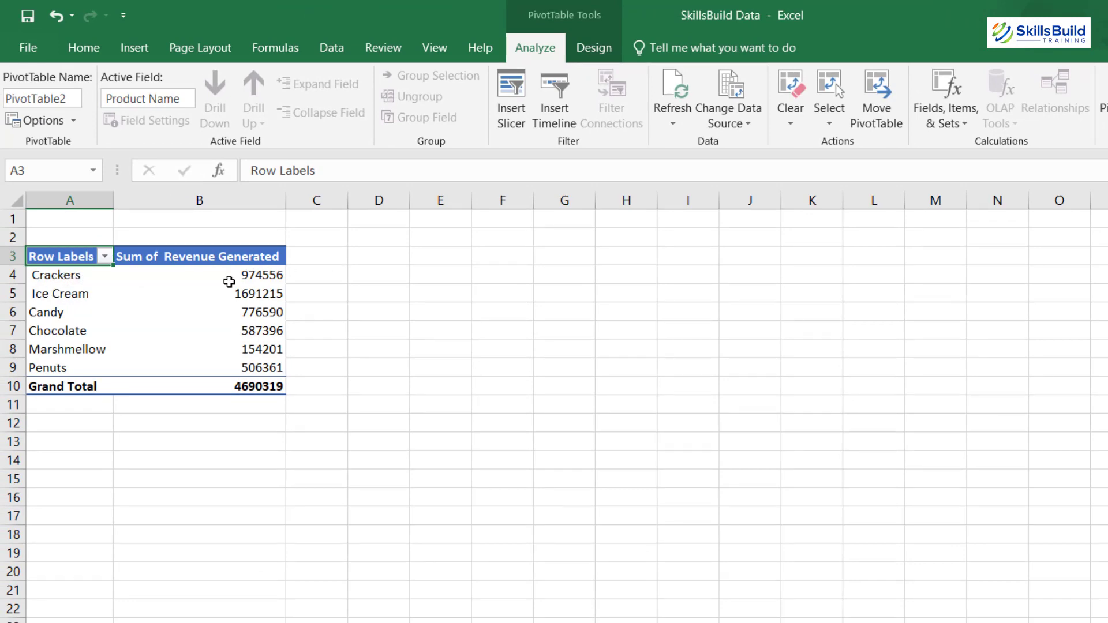
left_click(237, 388)
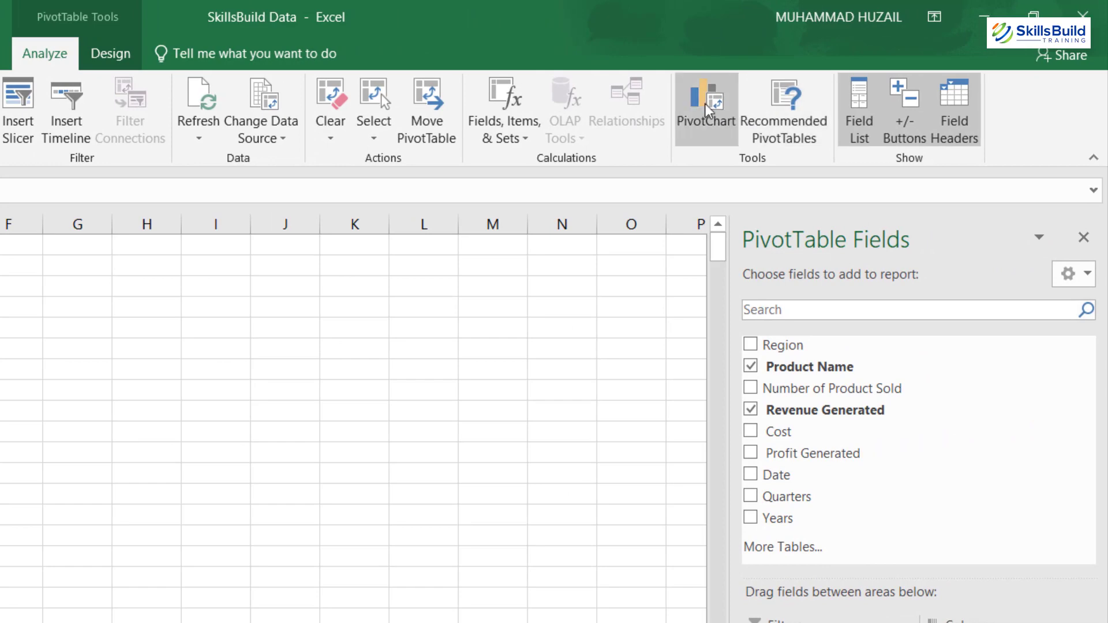
left_click(707, 109)
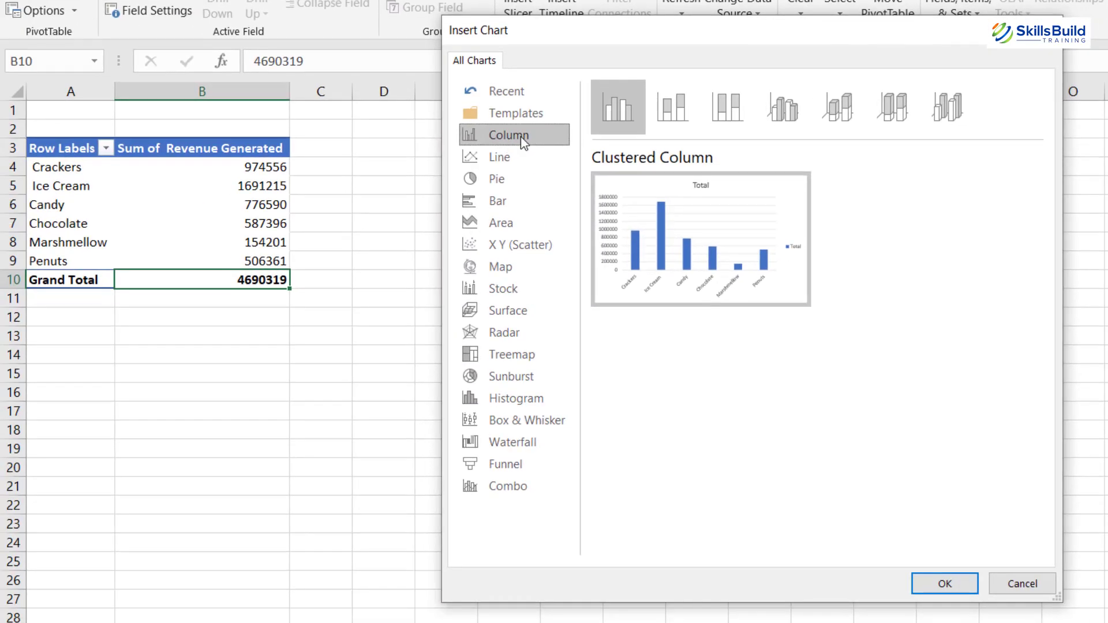
mouse_move(649, 187)
left_click(1017, 586)
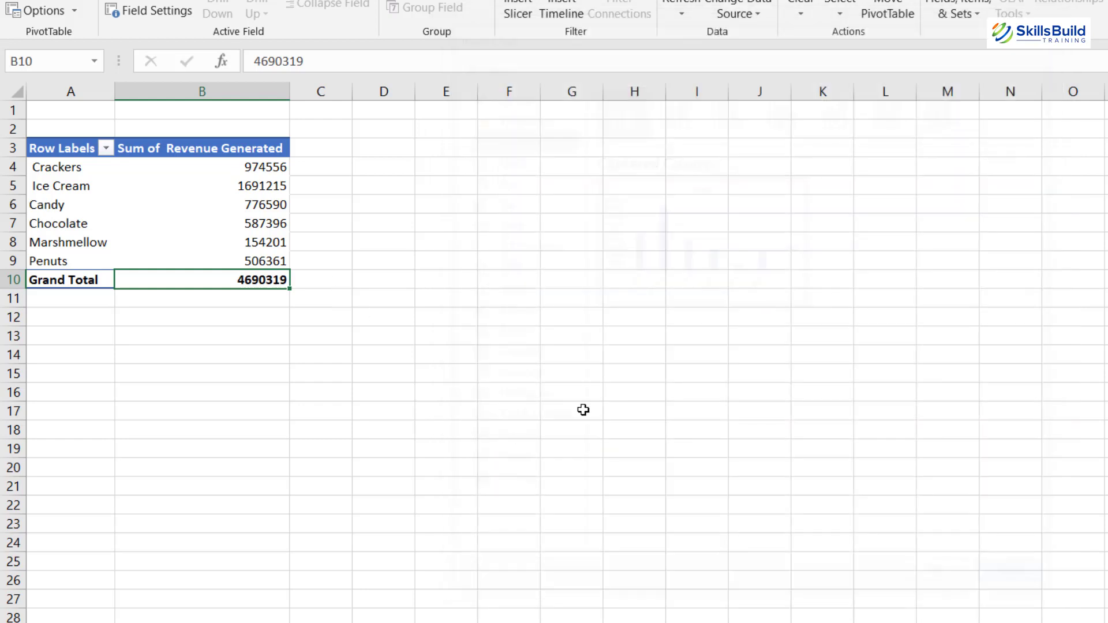
Sort the PivotTable's Revenue Generated values from largest to smallest.
right_click(248, 206)
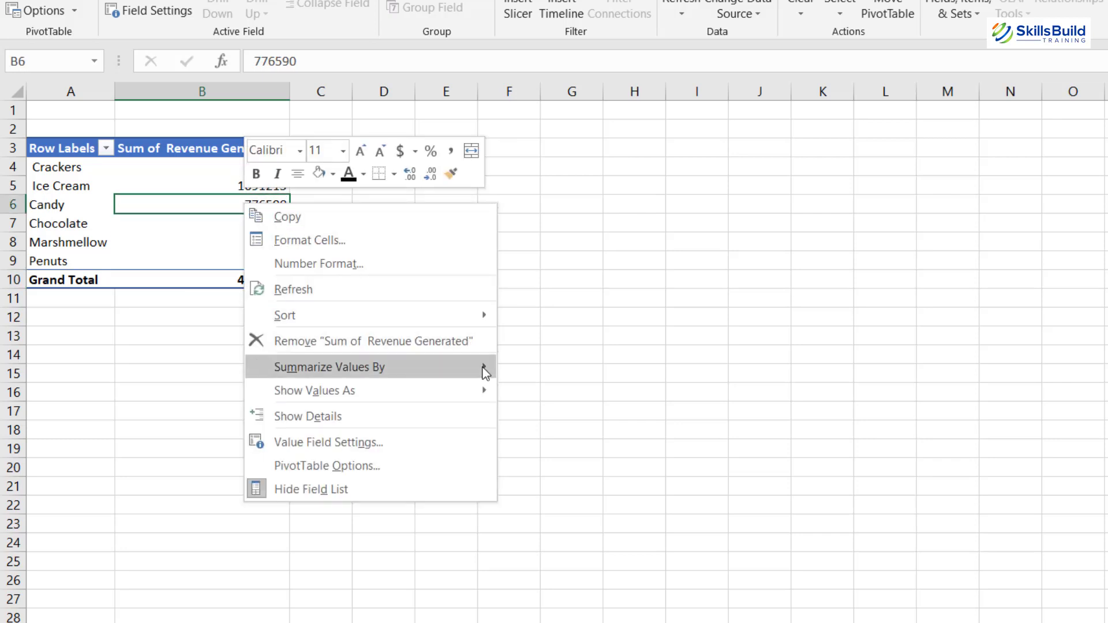
mouse_move(476, 313)
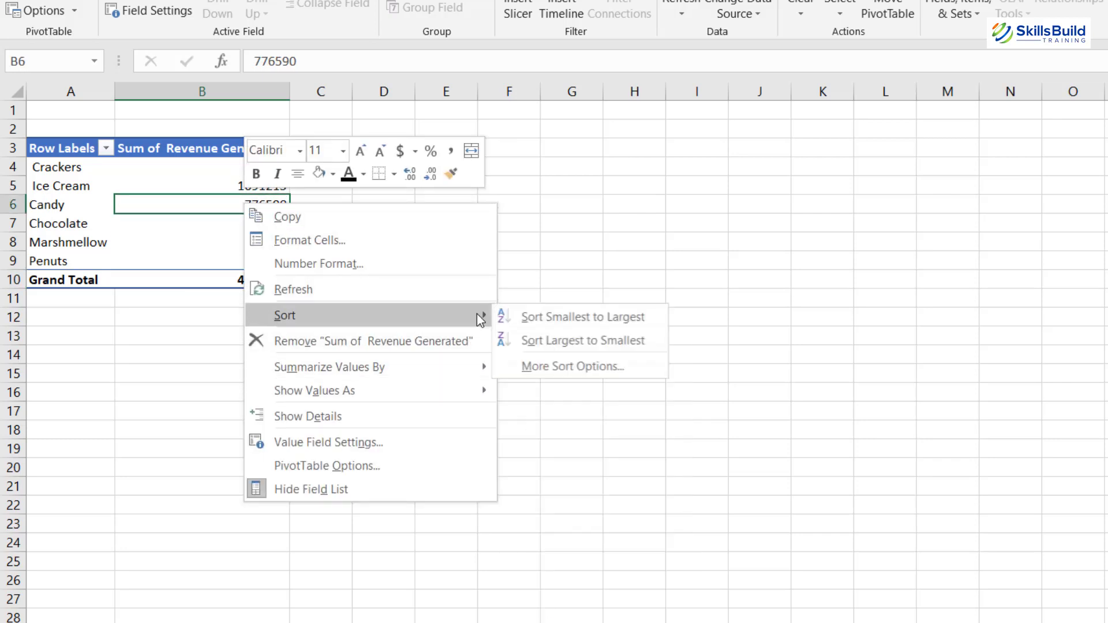
left_click(575, 340)
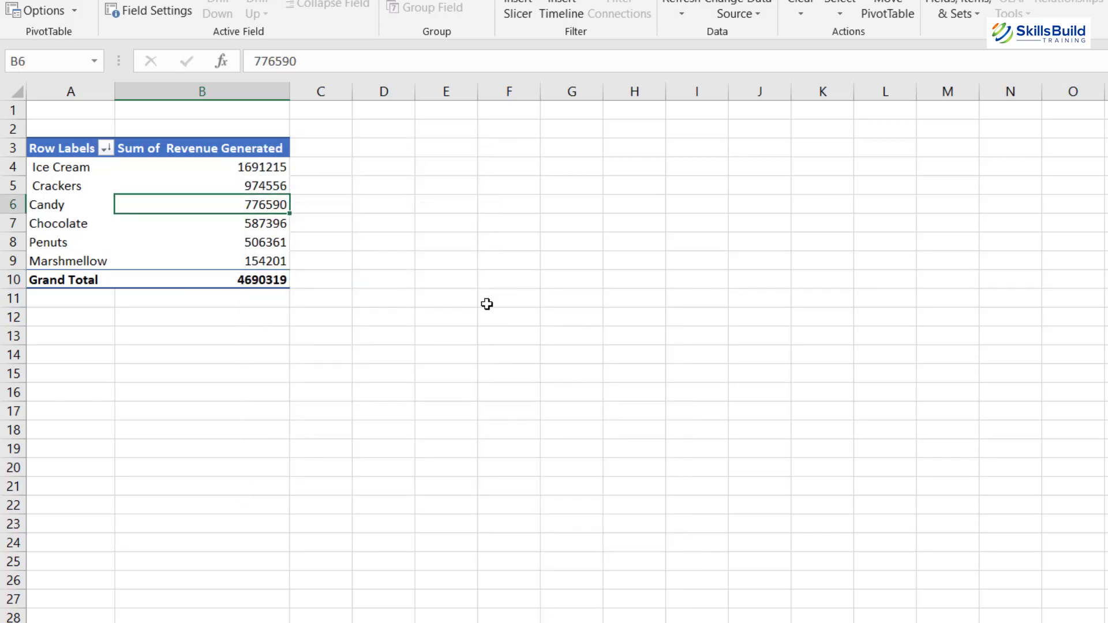
Insert a Clustered Column PivotChart from the sorted revenue PivotTable.
left_click(269, 280)
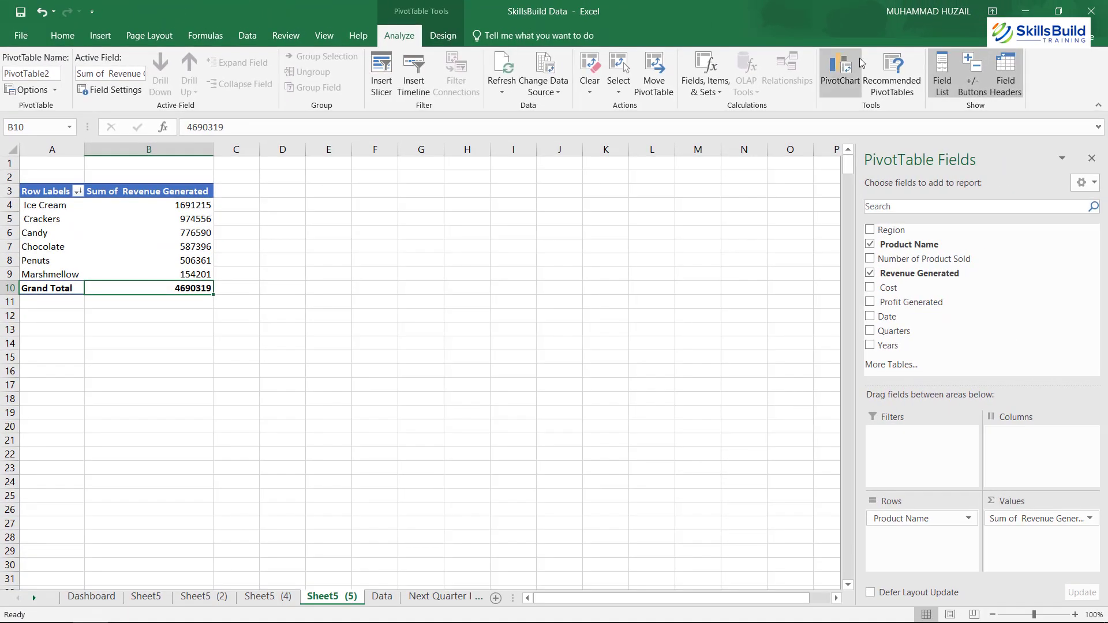
left_click(852, 75)
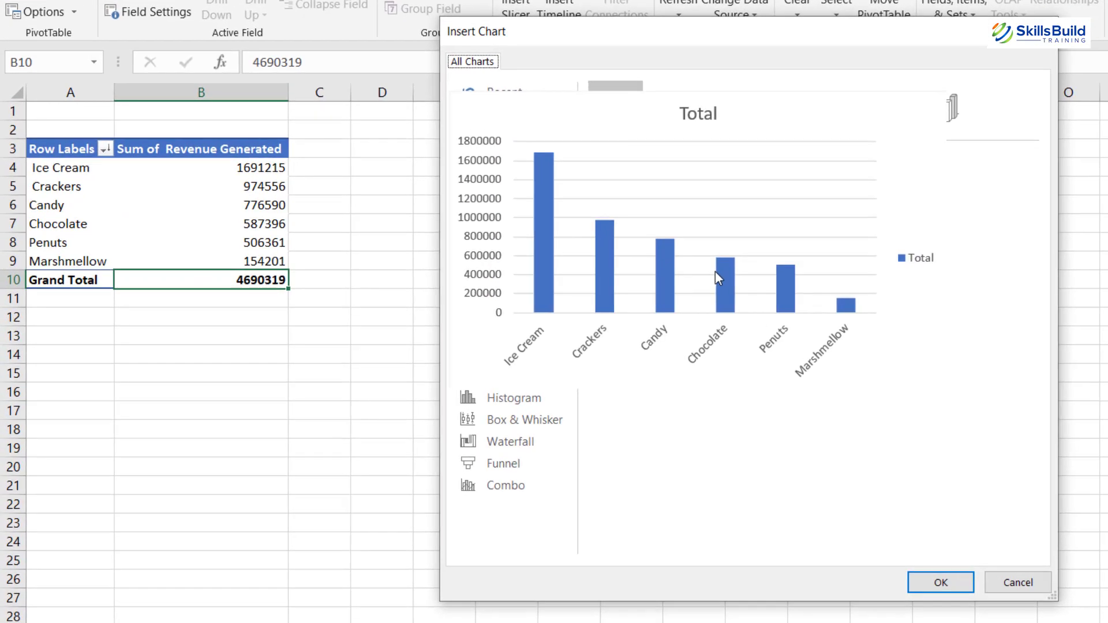
mouse_move(662, 248)
left_click(927, 579)
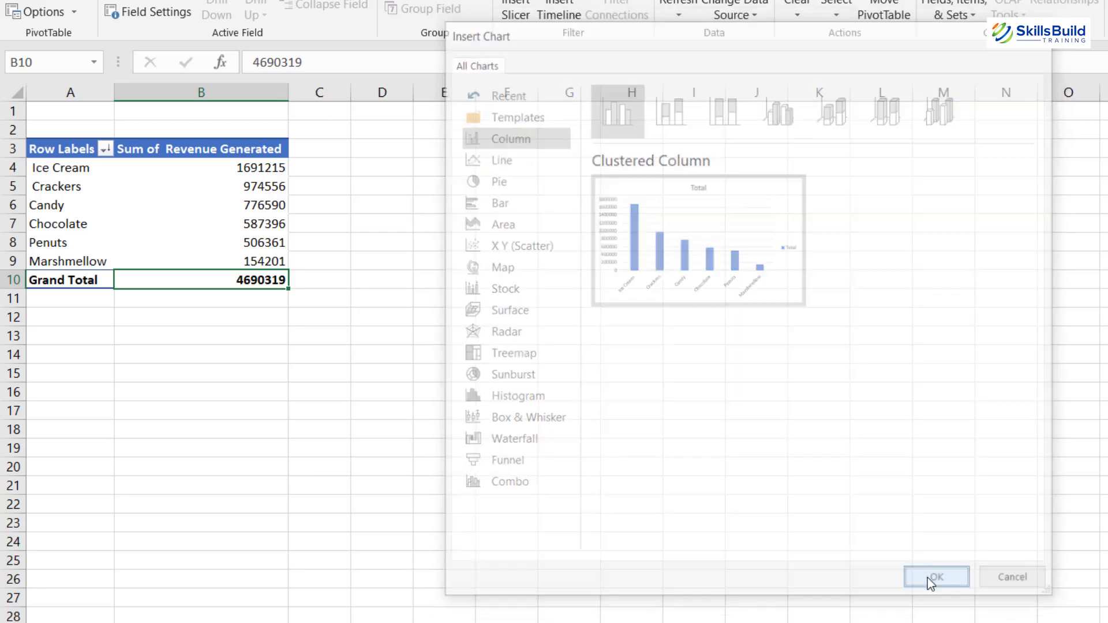
Replace the column PivotChart's title with "Profits by Products".
left_click(585, 302)
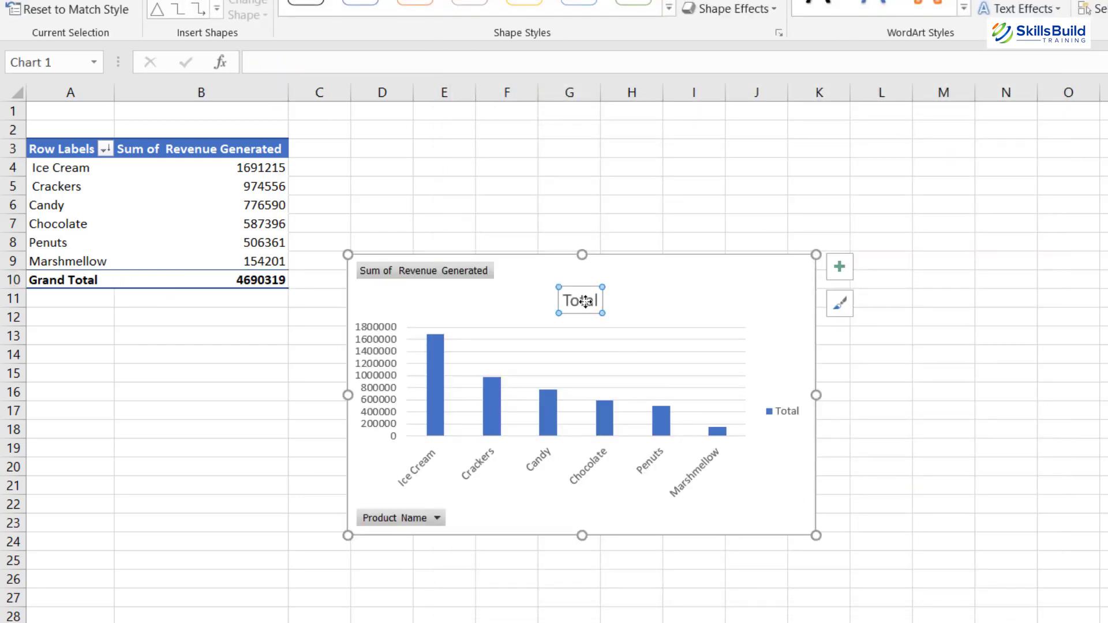
double_click(574, 300)
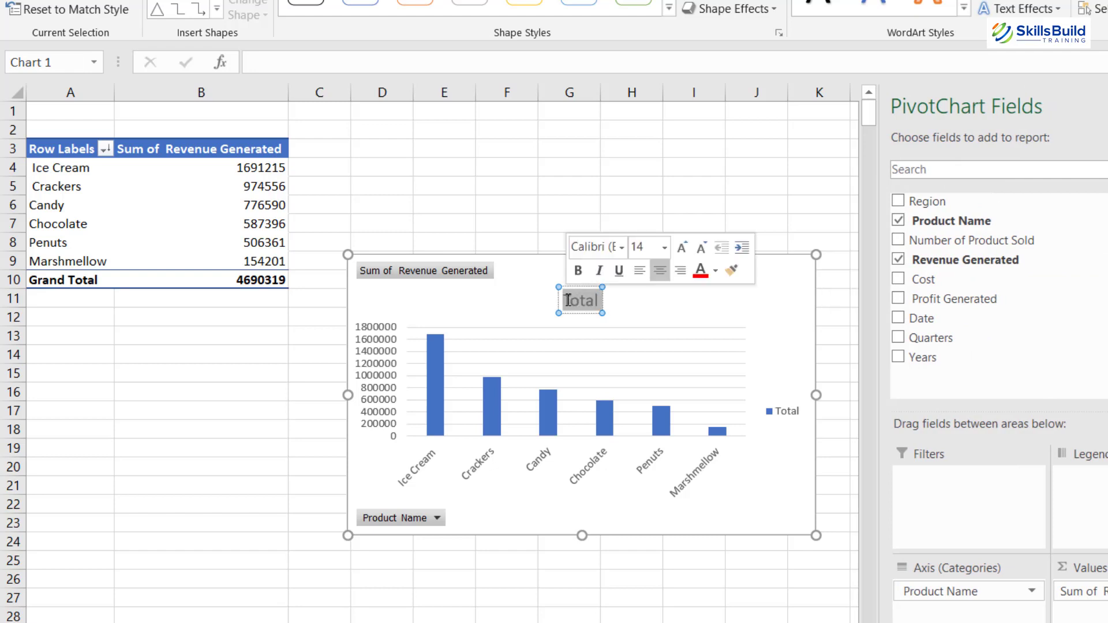
type("Pro")
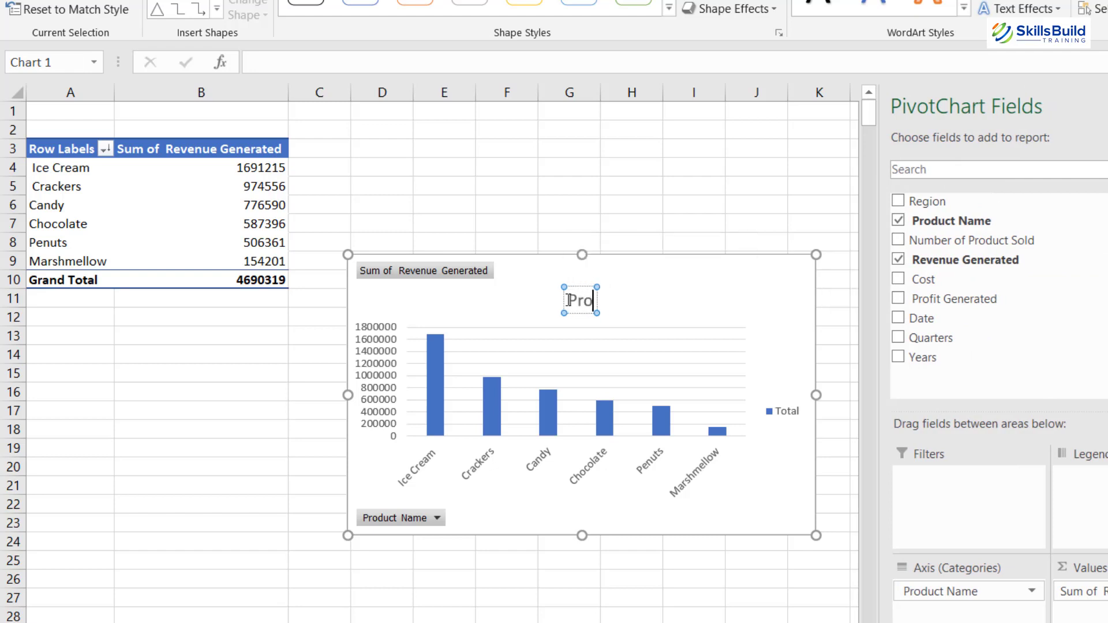
type("fits by")
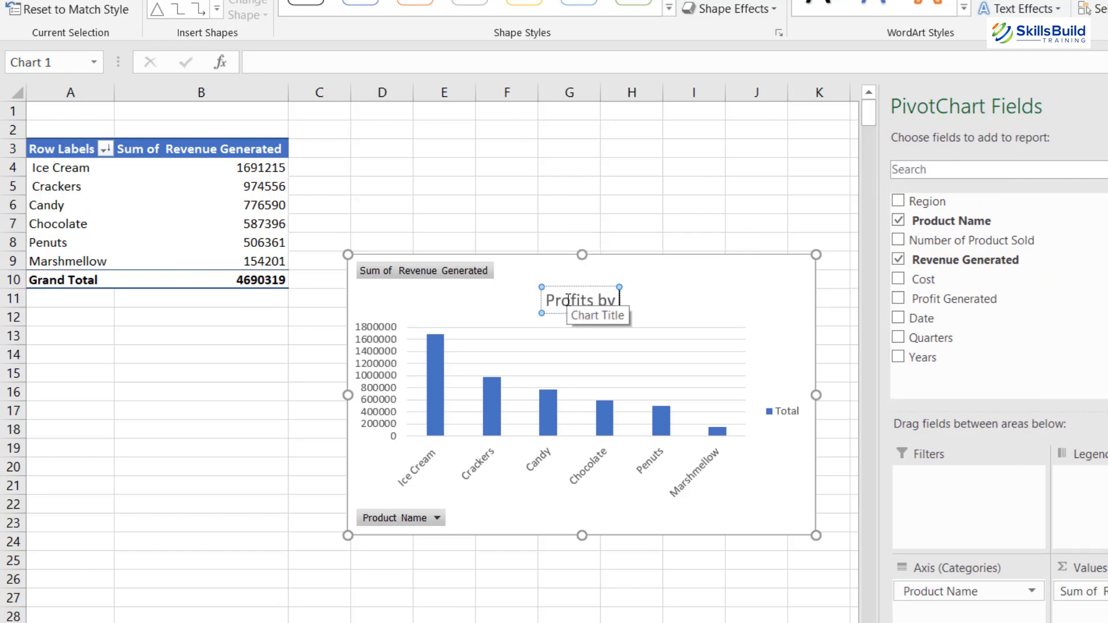
type(" Products")
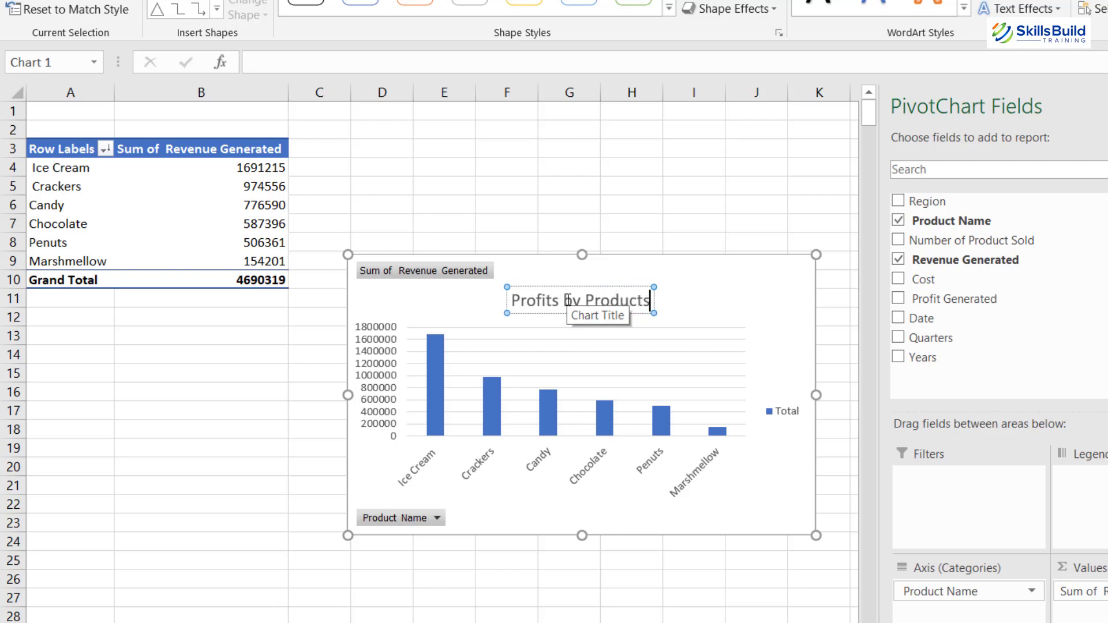
Hide all field buttons on the revenue PivotChart and paste a copy of the chart into the Dashboard sheet.
right_click(402, 270)
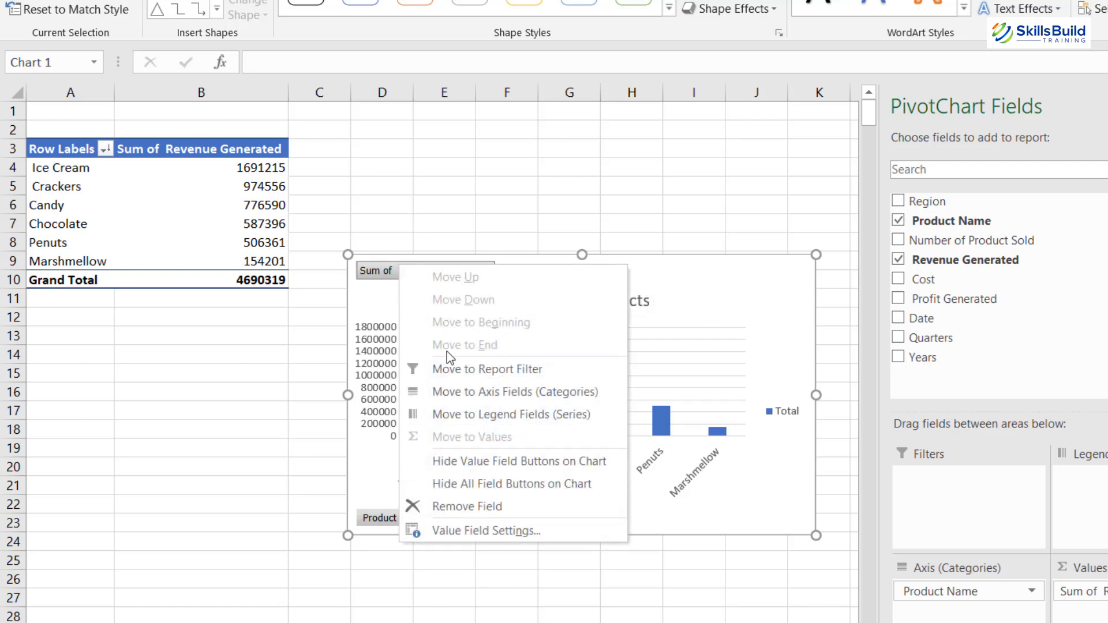
left_click(545, 476)
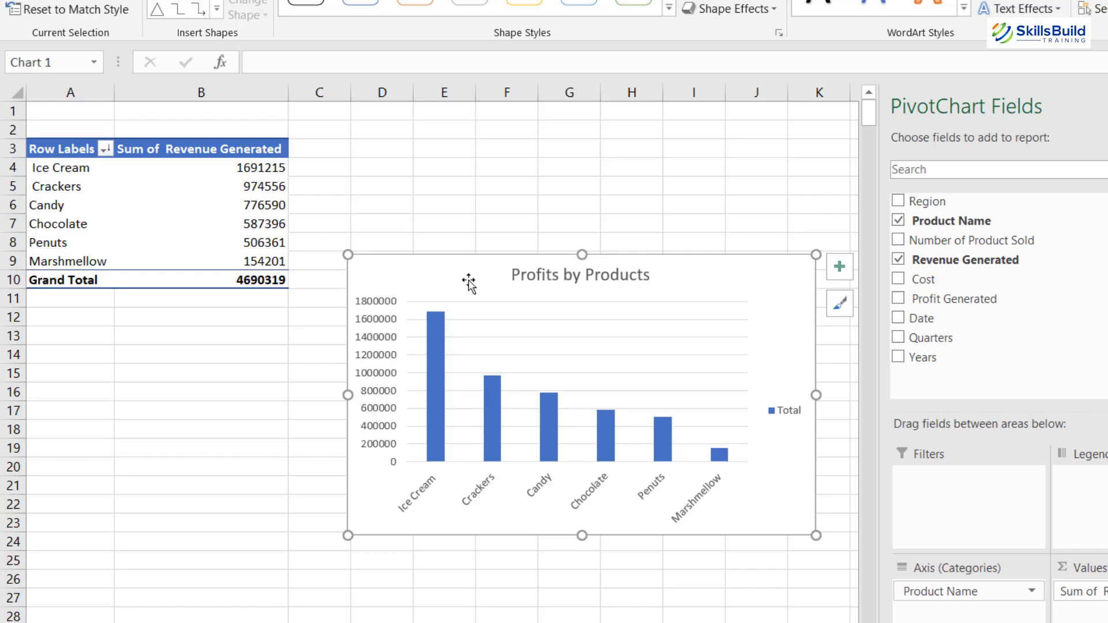
right_click(761, 279)
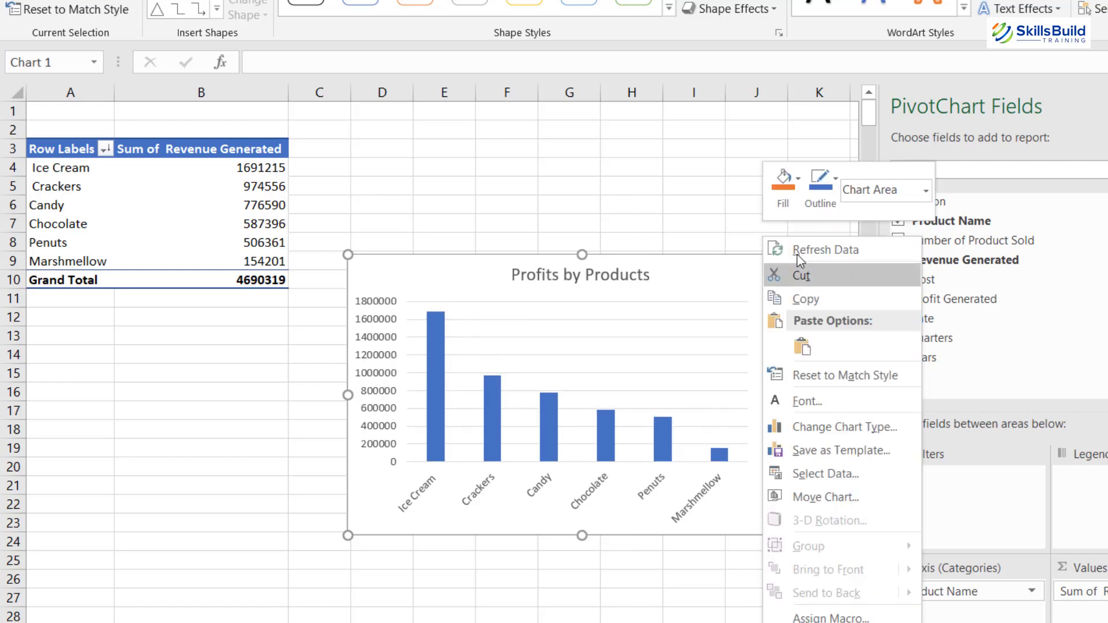
left_click(803, 300)
left_click(117, 607)
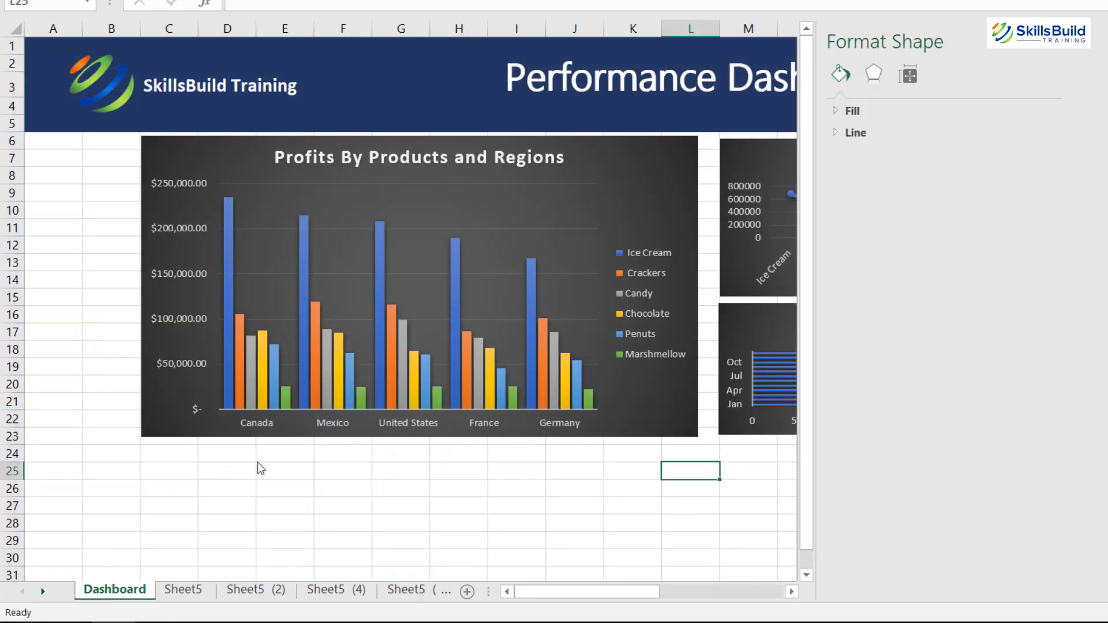
right_click(263, 464)
left_click(299, 154)
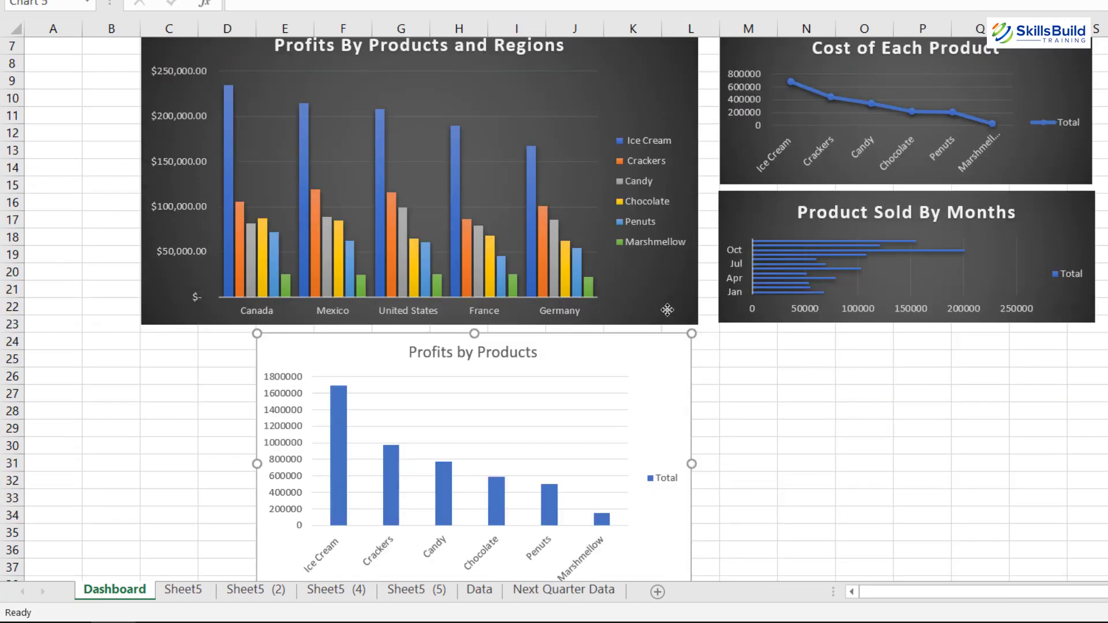
Shorten the Profits By Products and Regions chart to end around row 20, and fit a smaller Profits by Products chart directly beneath it.
left_click(666, 309)
left_click_drag(701, 329, 699, 273)
left_click_drag(647, 350, 633, 299)
left_click_drag(677, 541, 645, 496)
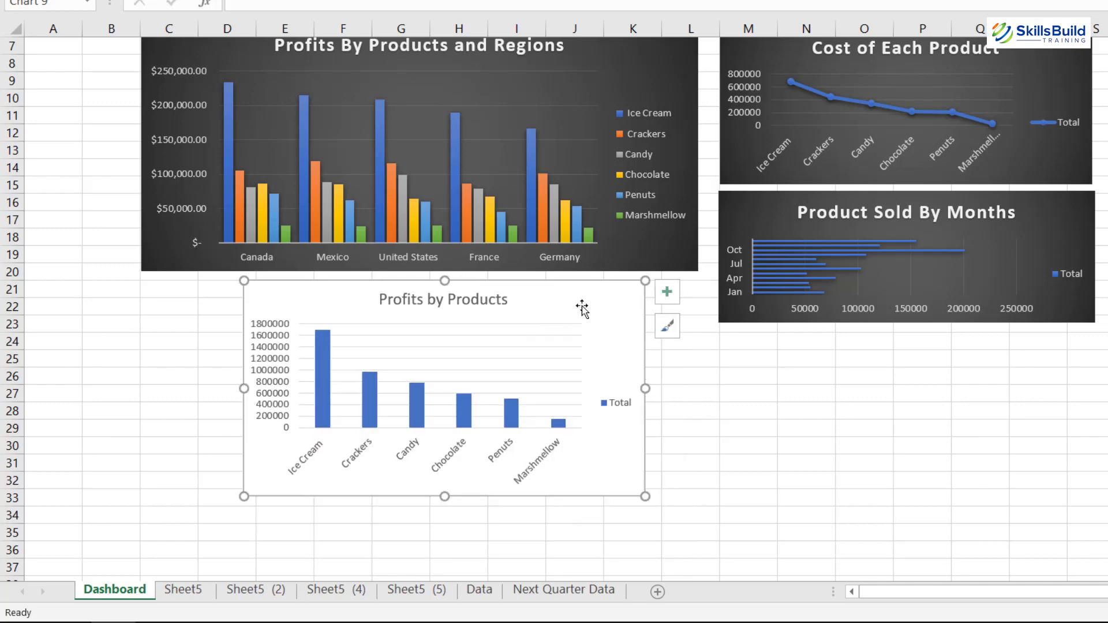
left_click_drag(582, 308, 489, 294)
left_click(690, 376)
scroll(858, 388, "up", 1)
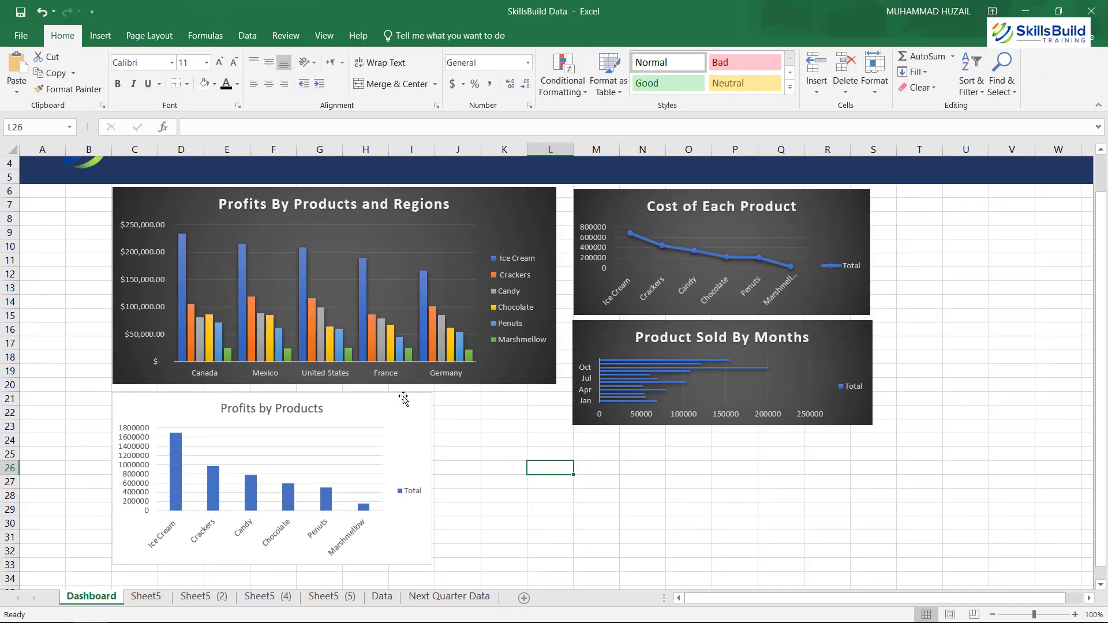
Apply the dark gradient chart style to the Profits by Products chart to match the other dashboard charts.
left_click(376, 409)
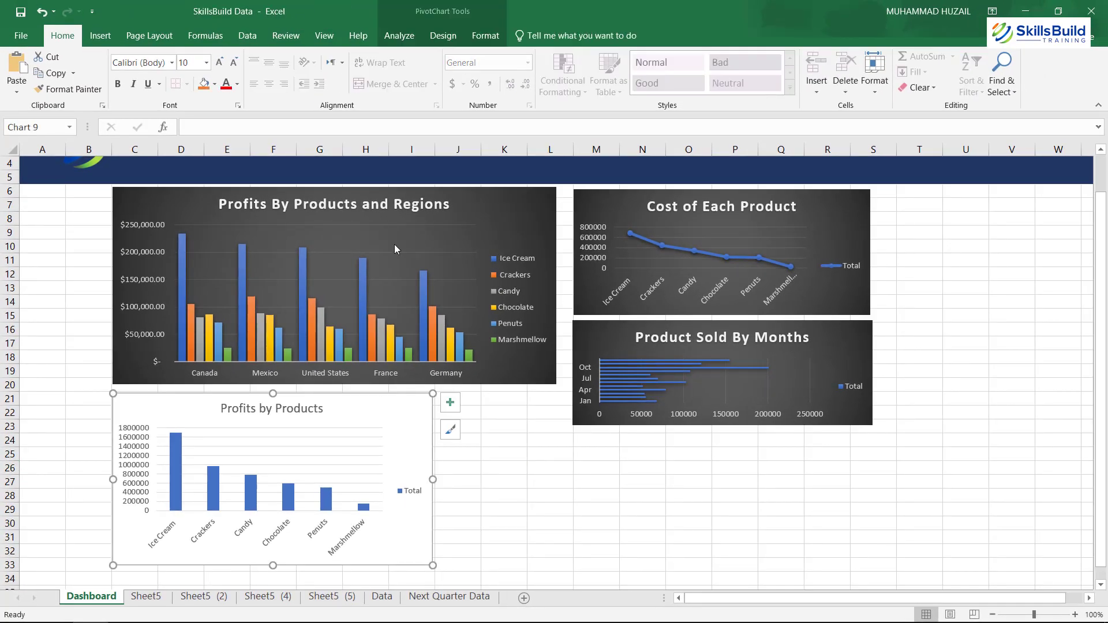
left_click(443, 35)
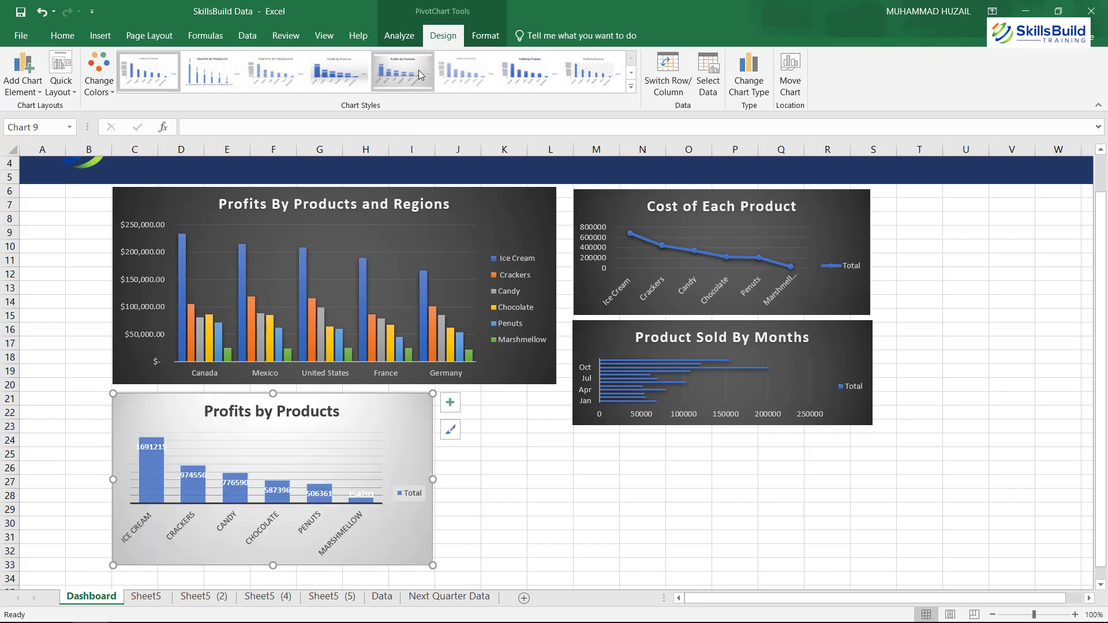
left_click(631, 86)
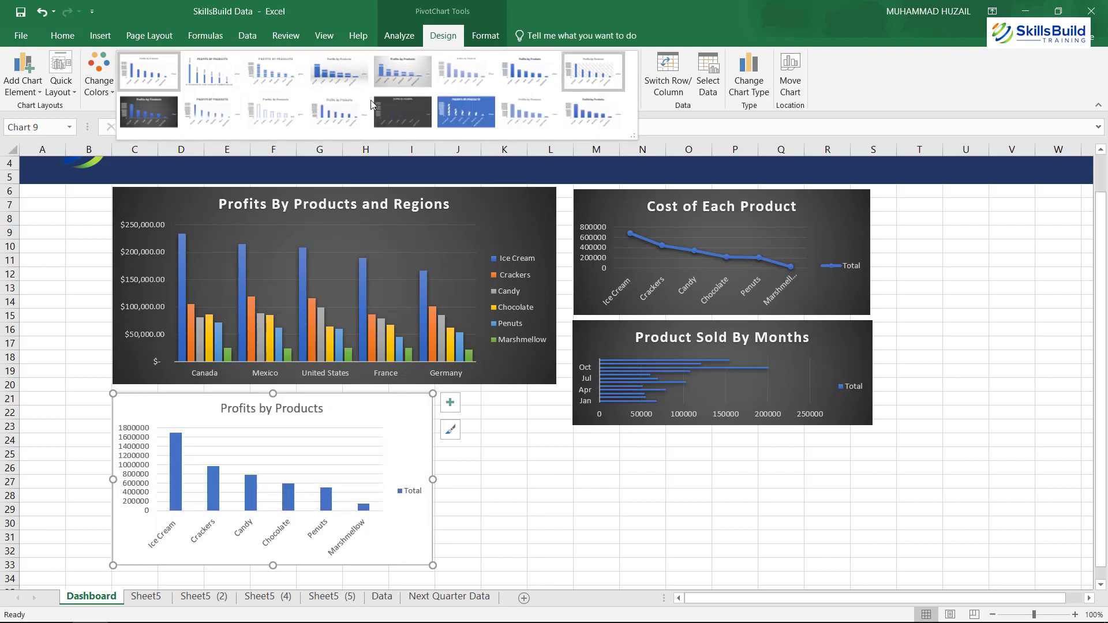
left_click(148, 111)
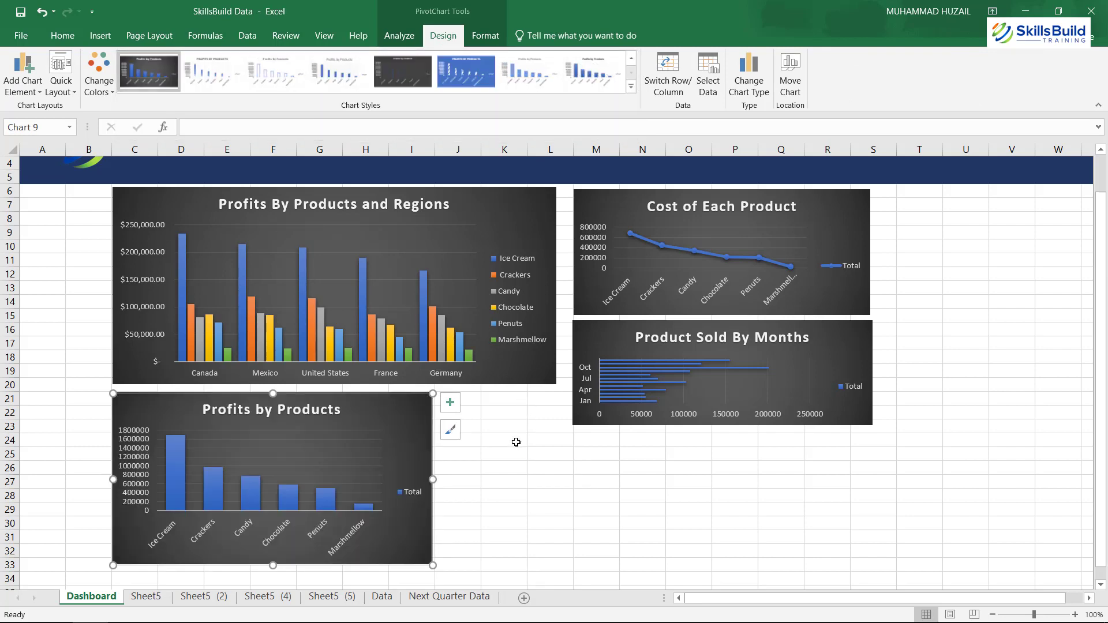
left_click(515, 442)
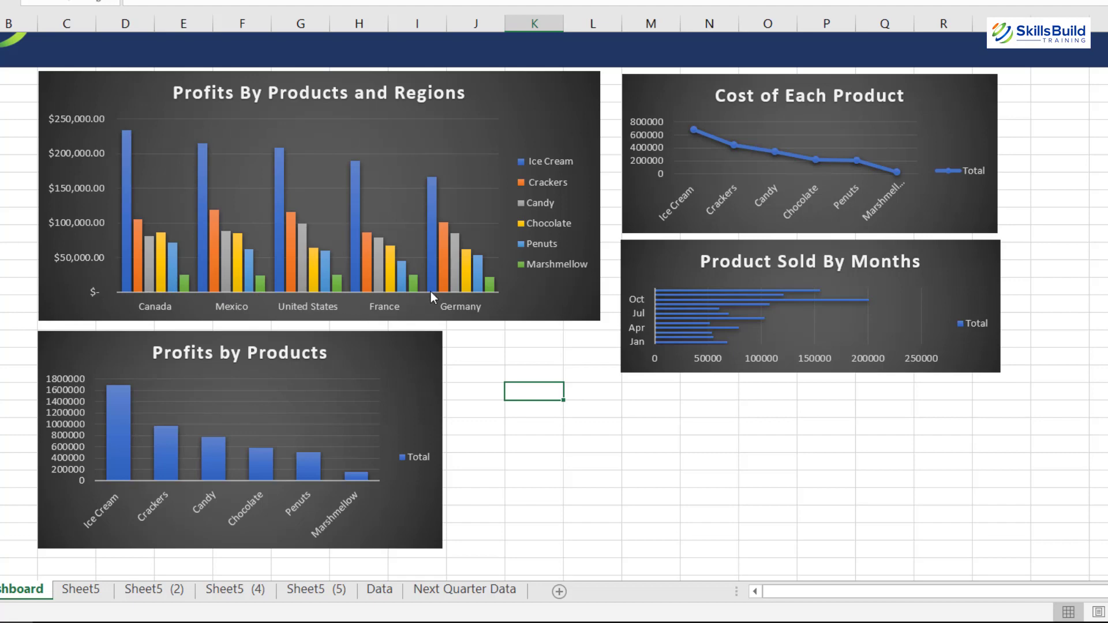
Insert a Date timeline for the Profits by Products chart.
mouse_move(463, 287)
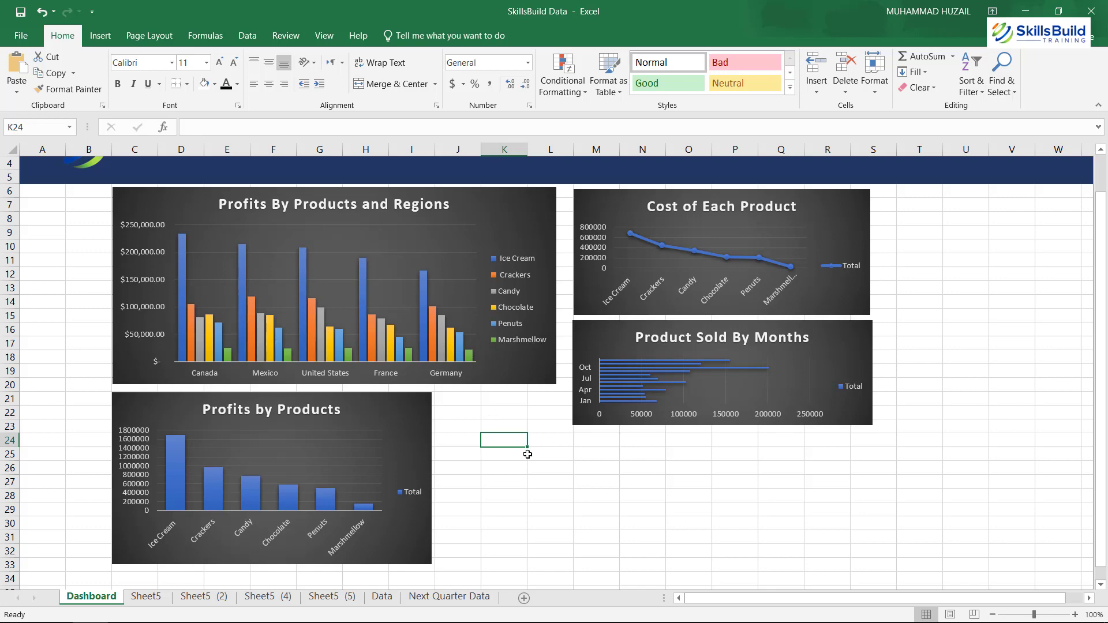
left_click(433, 452)
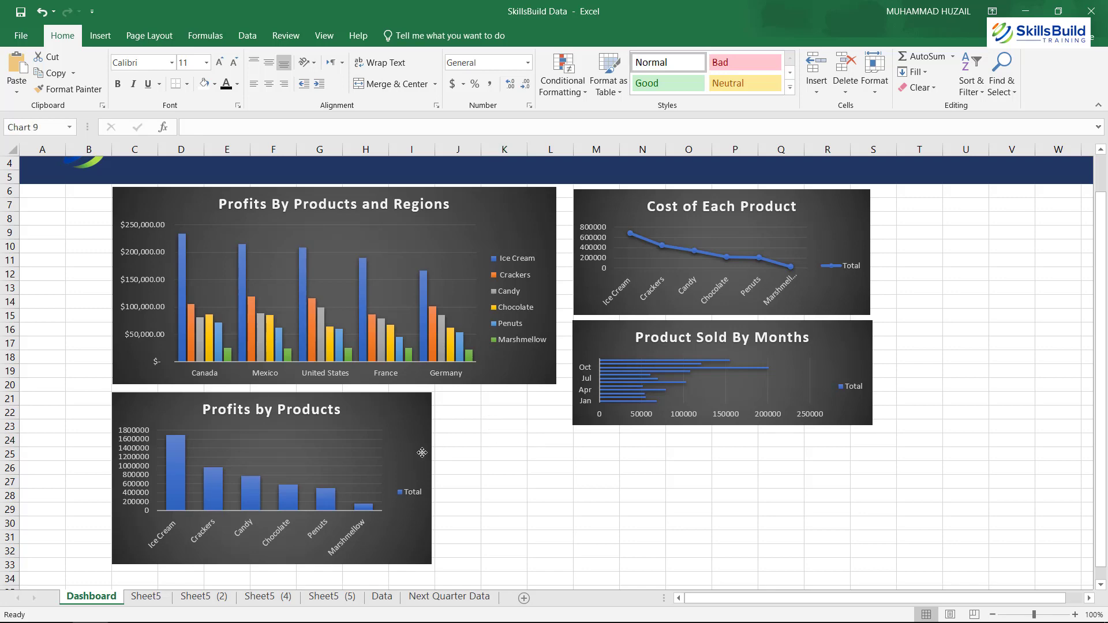
left_click(400, 38)
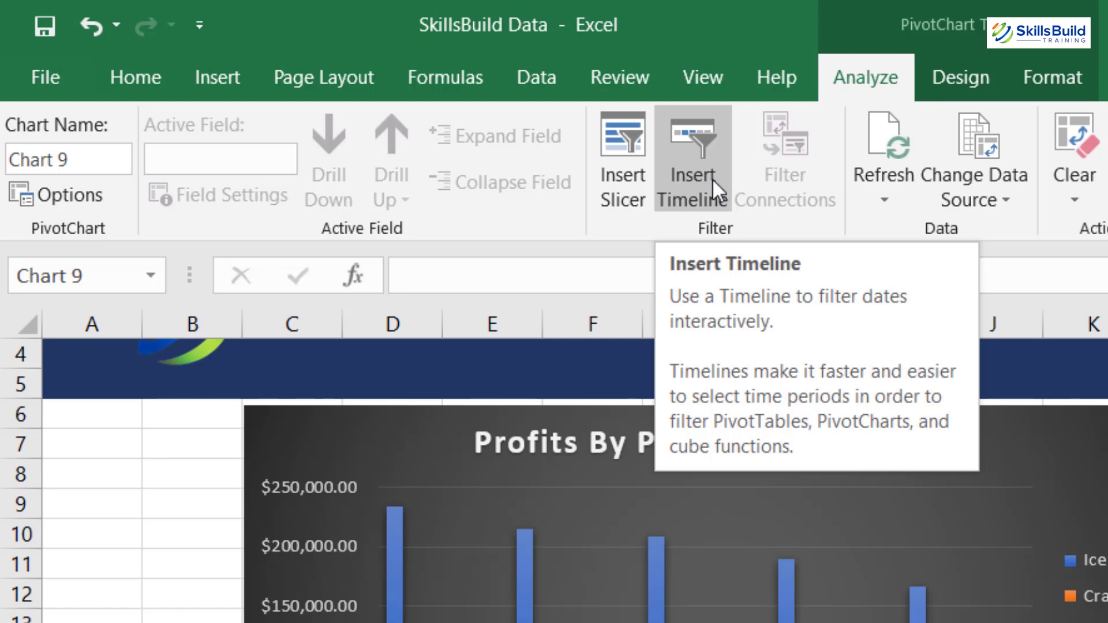
left_click(707, 176)
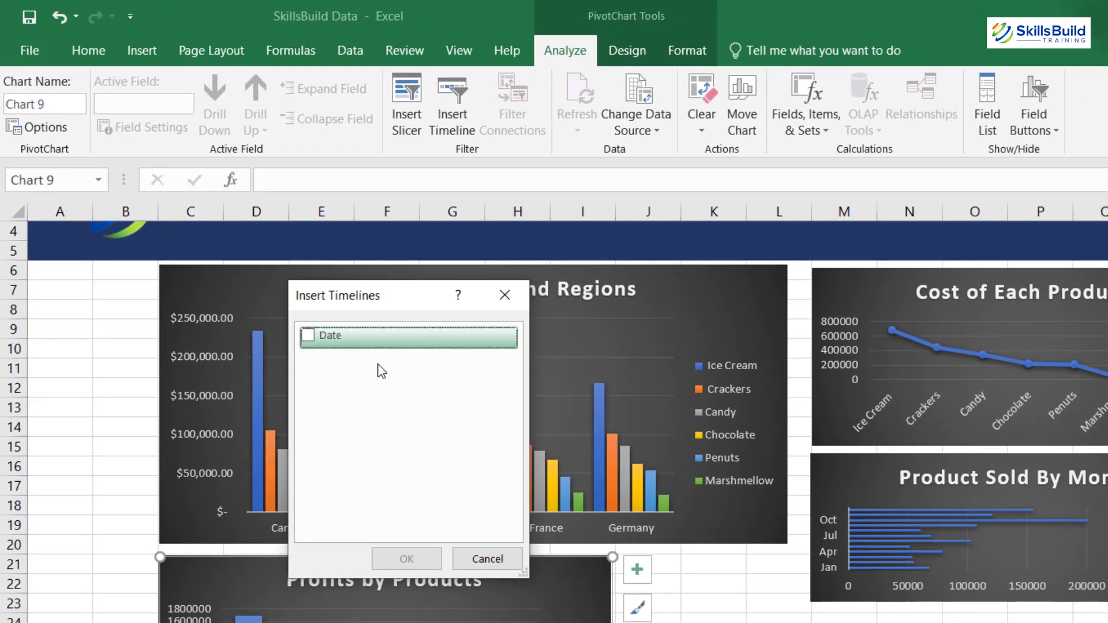
left_click(308, 337)
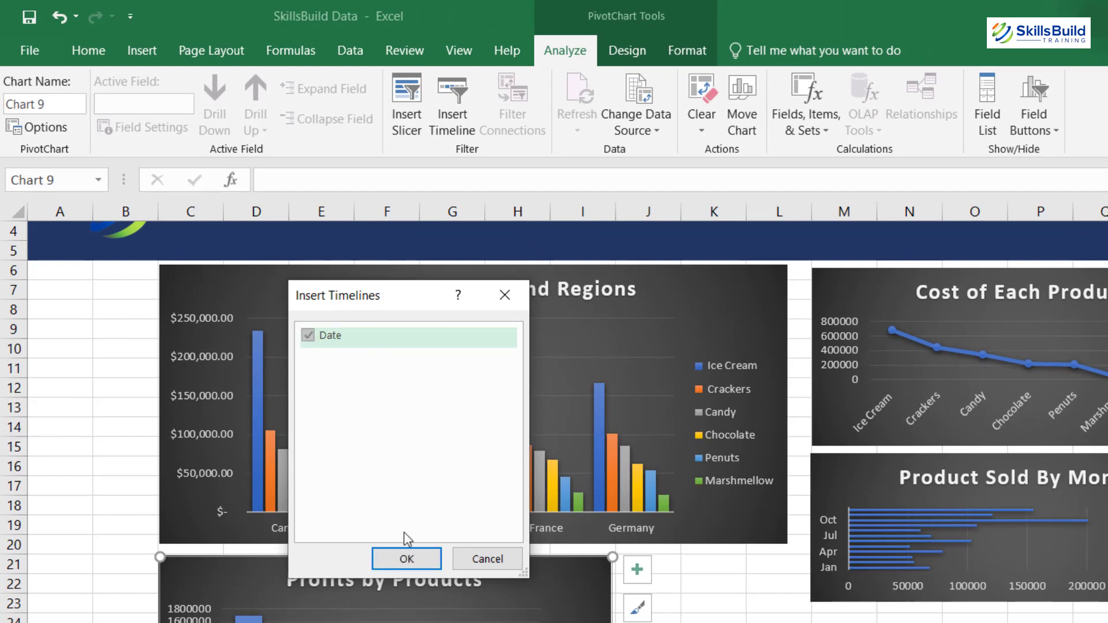
left_click(411, 557)
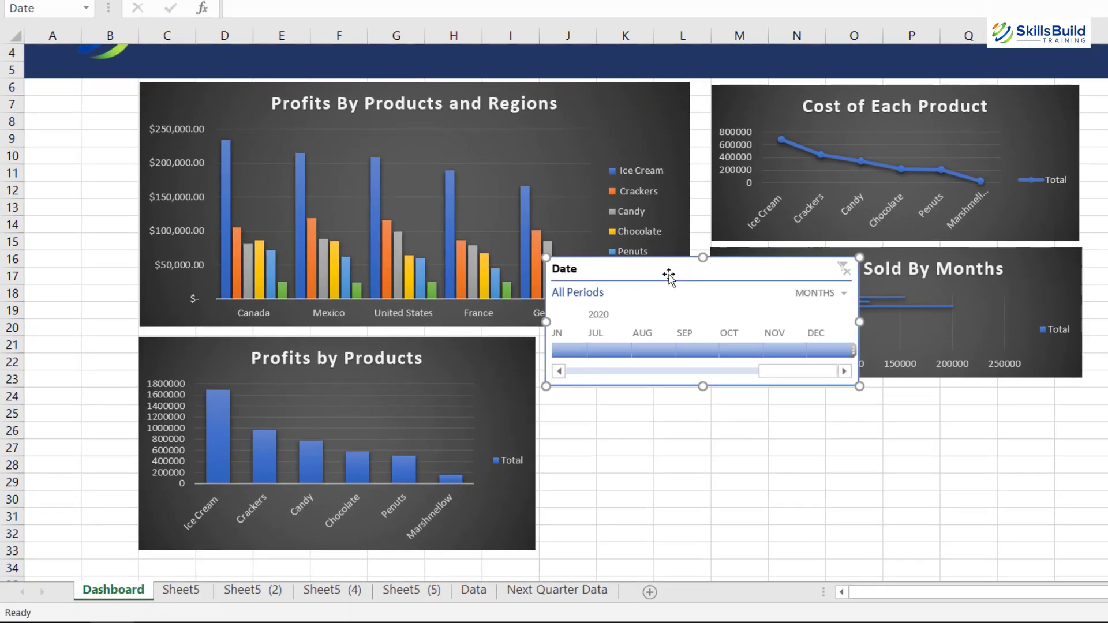
Narrow the Date timeline and place it in the empty area beside the Profits by Products chart.
left_click_drag(668, 278, 693, 417)
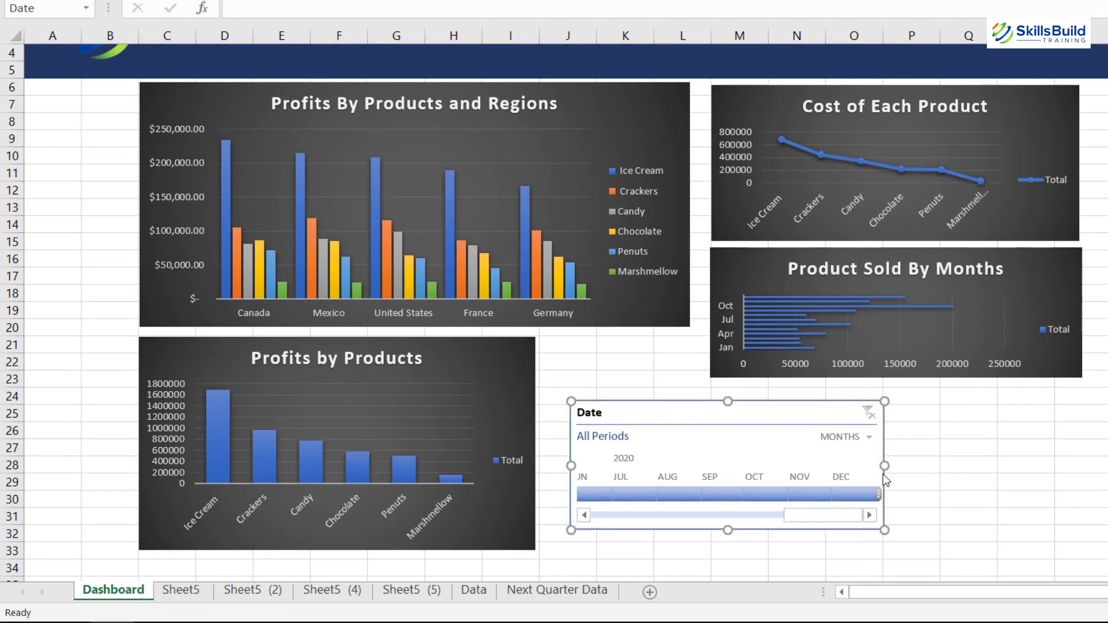
left_click_drag(885, 468, 782, 466)
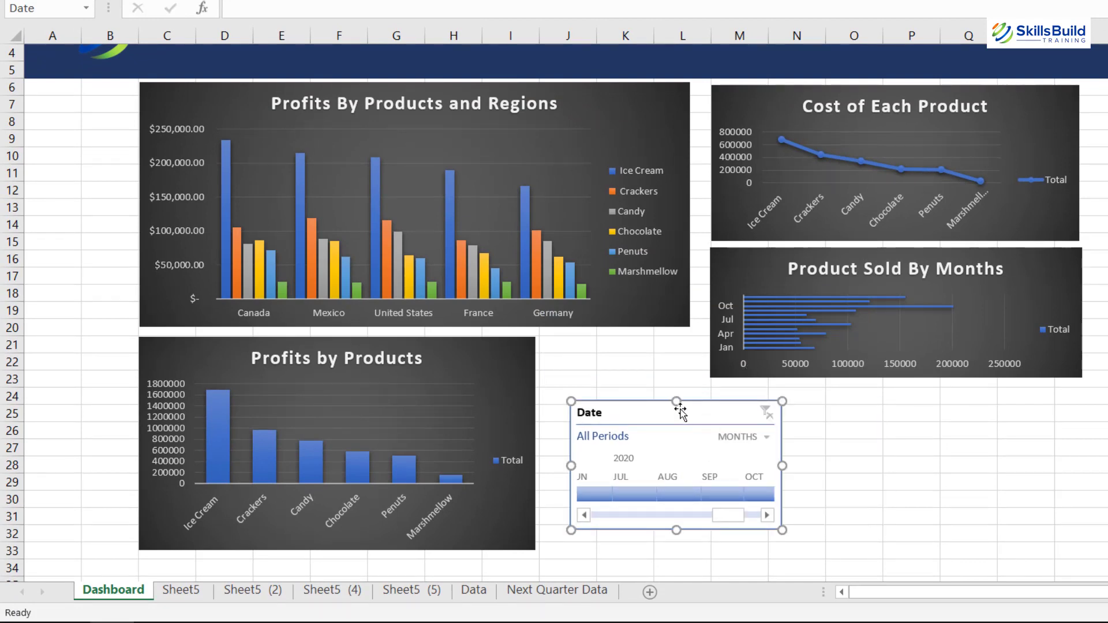
mouse_move(671, 405)
left_mouse_down()
mouse_move(650, 395)
mouse_move(668, 398)
left_mouse_up()
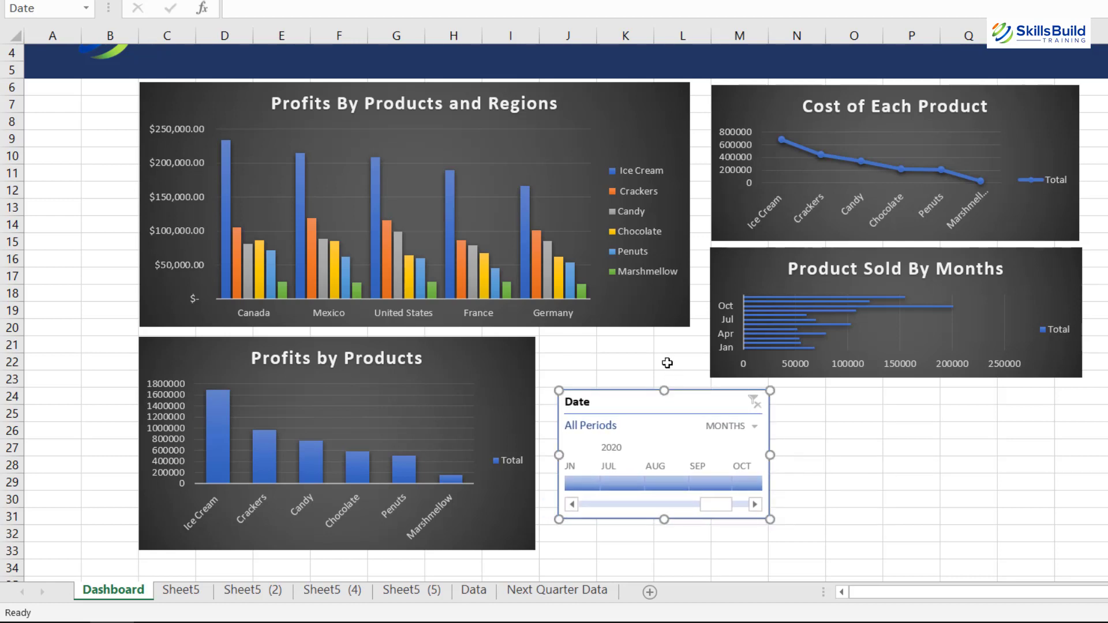
Insert a Region slicer for the Profits by Products chart.
left_click(523, 384)
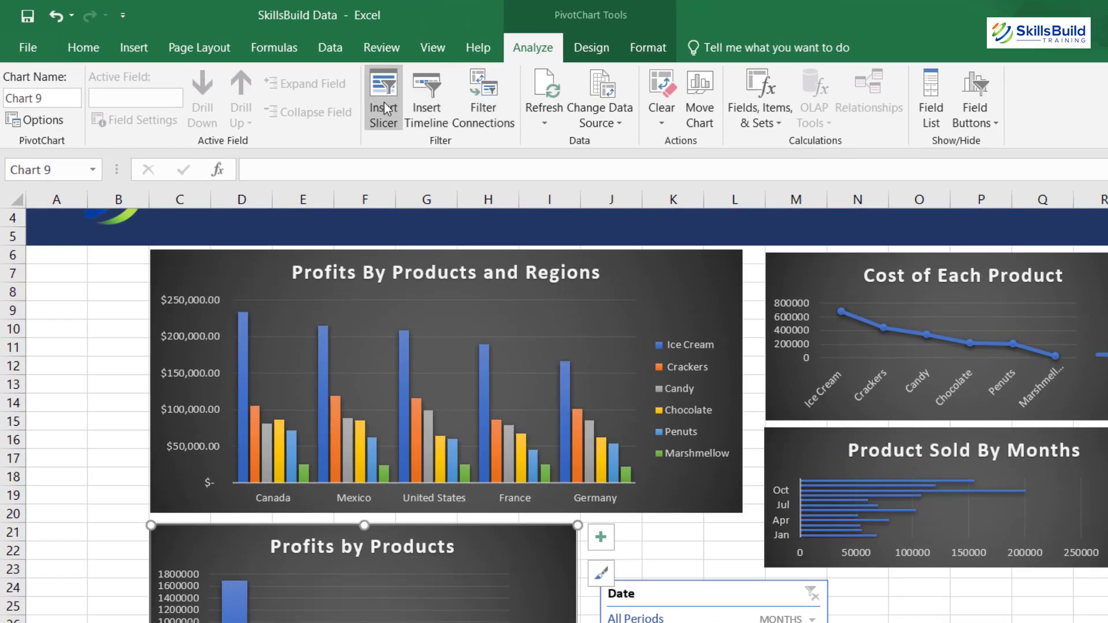
left_click(384, 110)
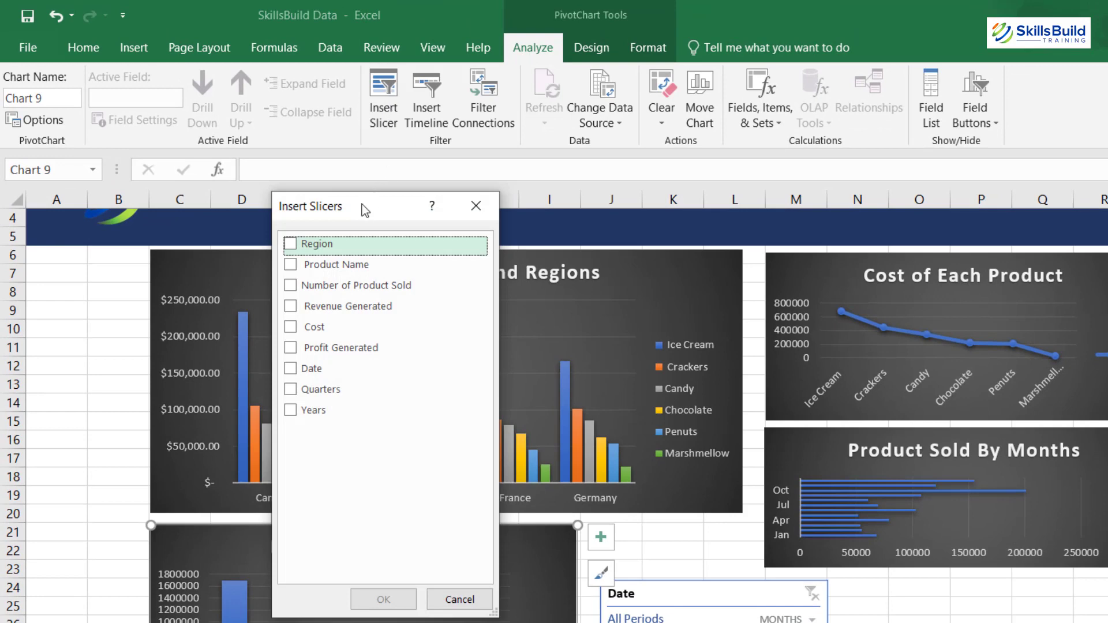
left_click_drag(364, 210, 860, 199)
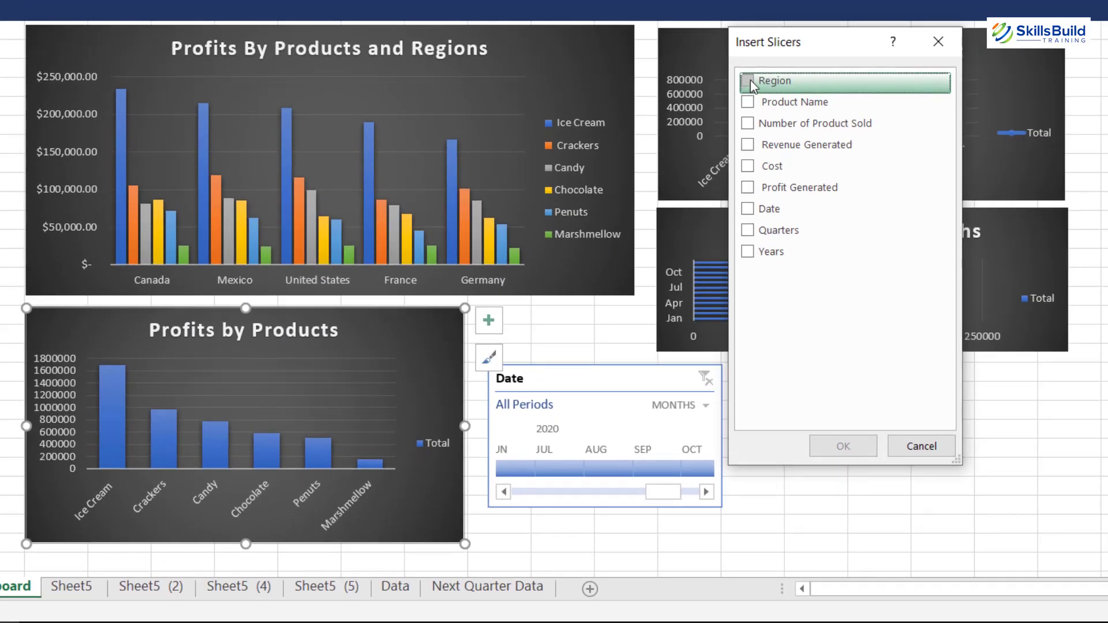
left_click(748, 81)
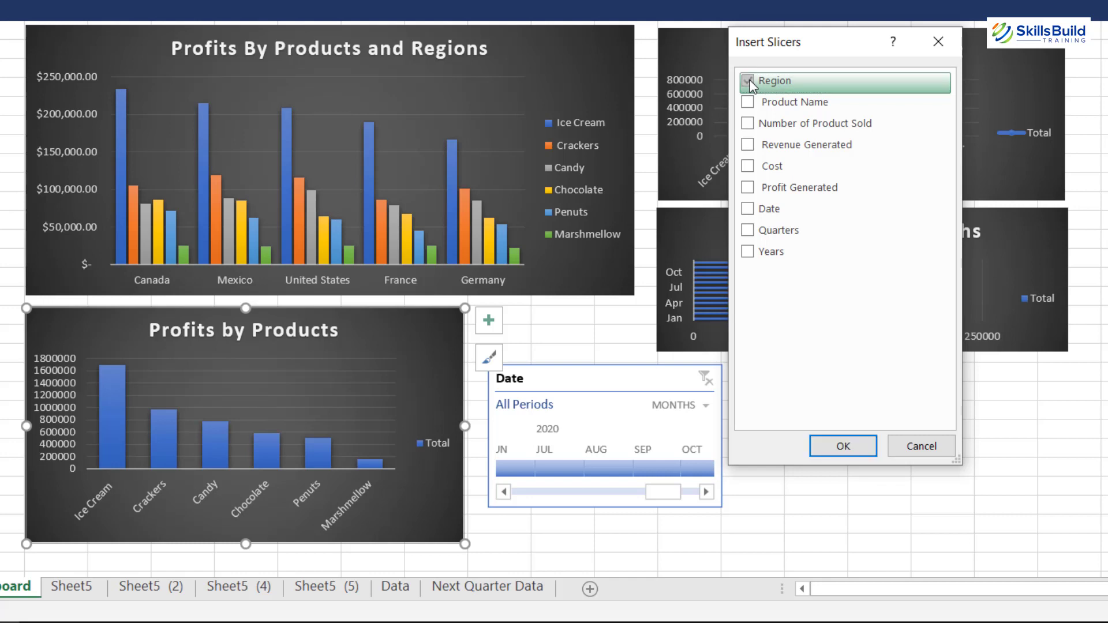
left_click(843, 445)
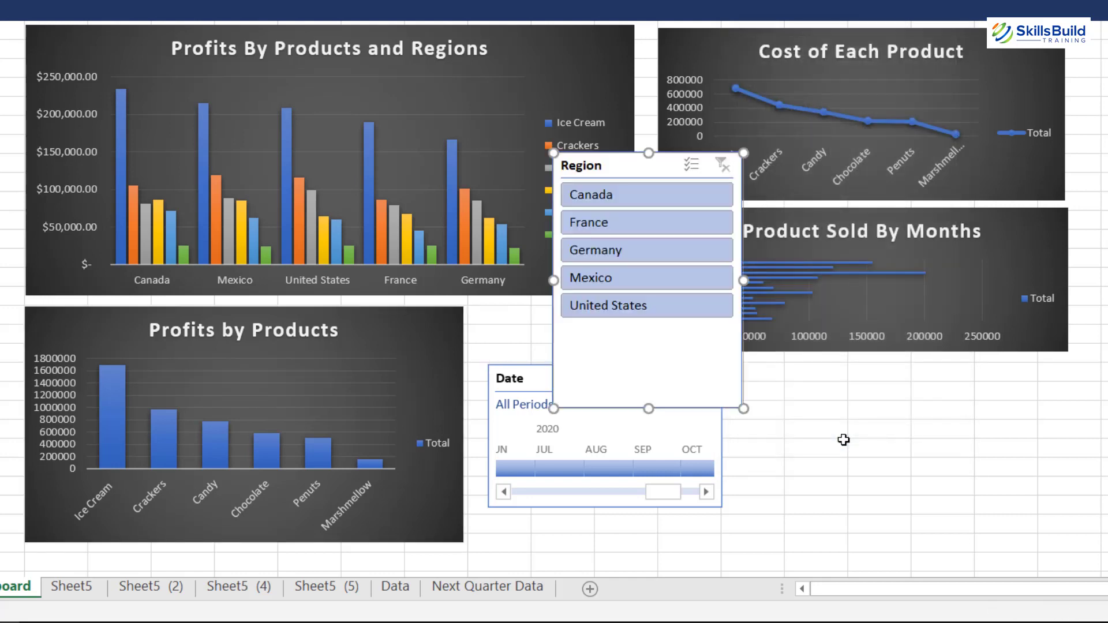
Shorten the Region slicer to fit its five entries and place it beside the Date timeline, under the Product Sold By Months chart.
left_click_drag(641, 167, 828, 241)
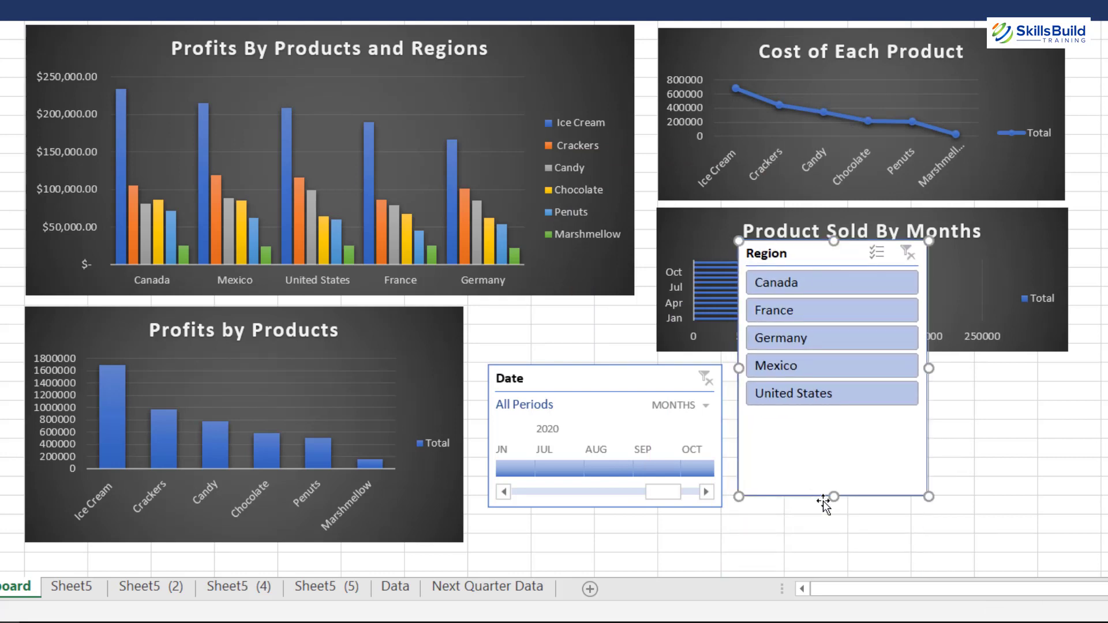
left_click_drag(834, 496, 836, 418)
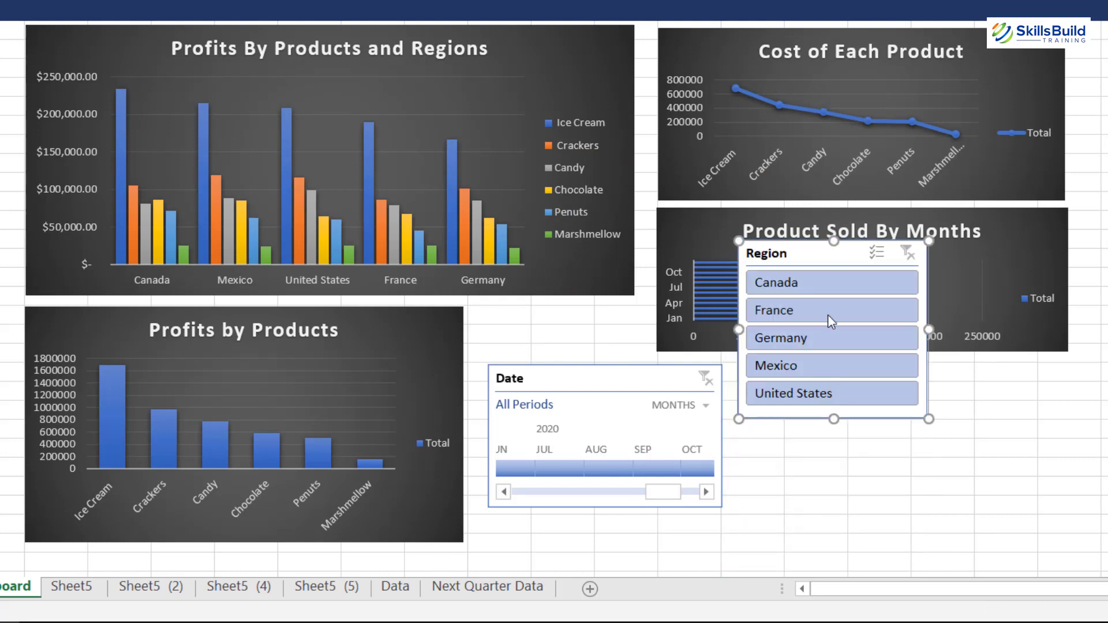
left_click_drag(835, 254, 834, 378)
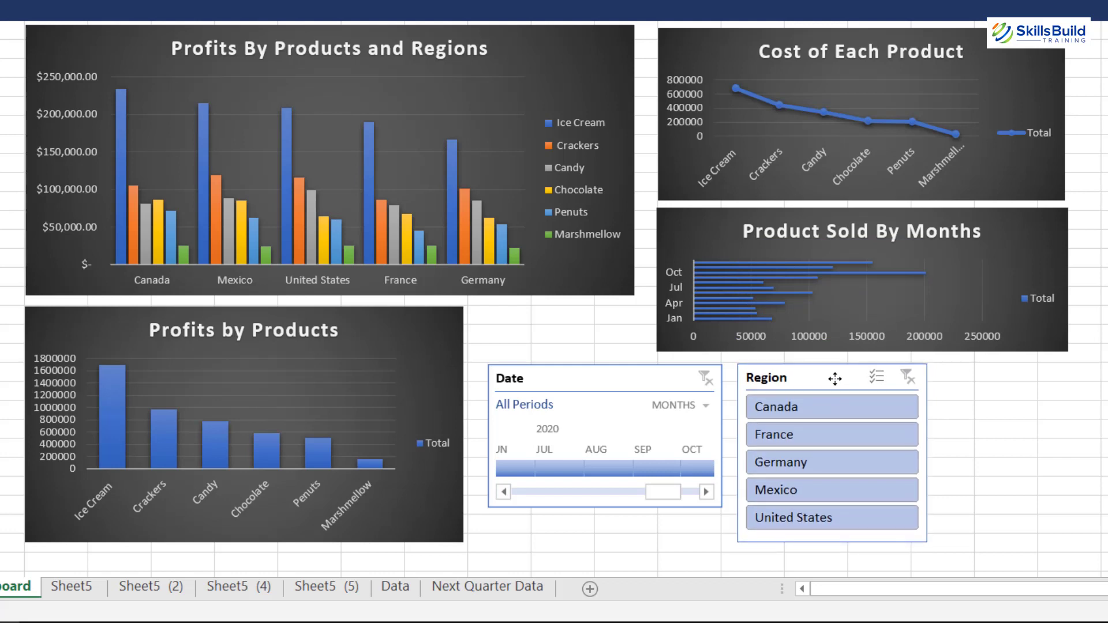
Insert a Product Name slicer for the Profits by Products chart and place it beside the Region slicer.
left_click(439, 470)
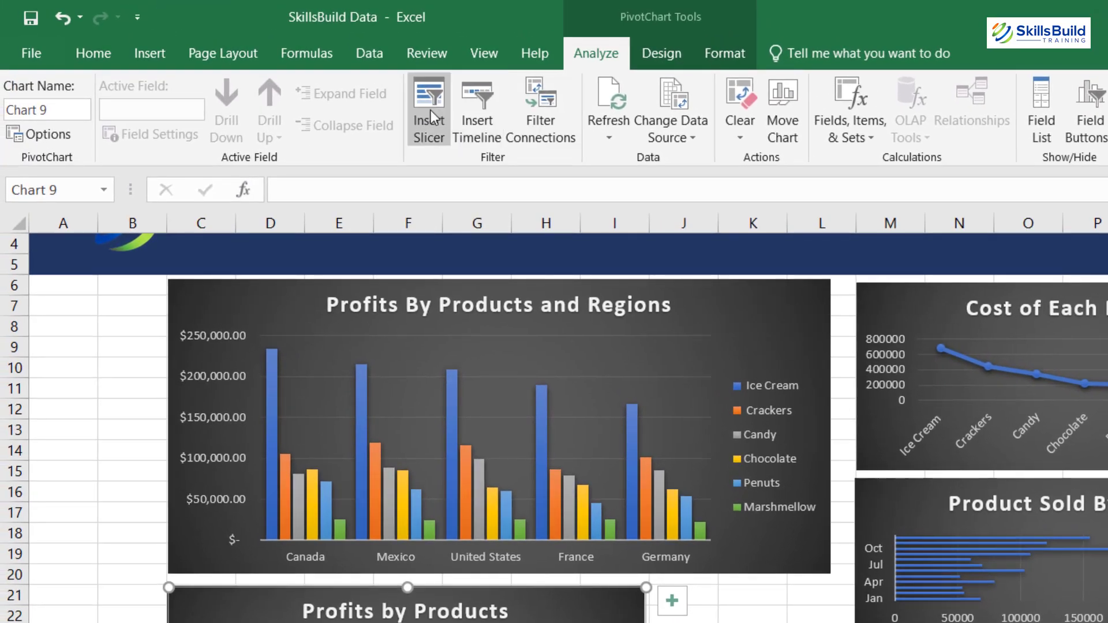
left_click(431, 111)
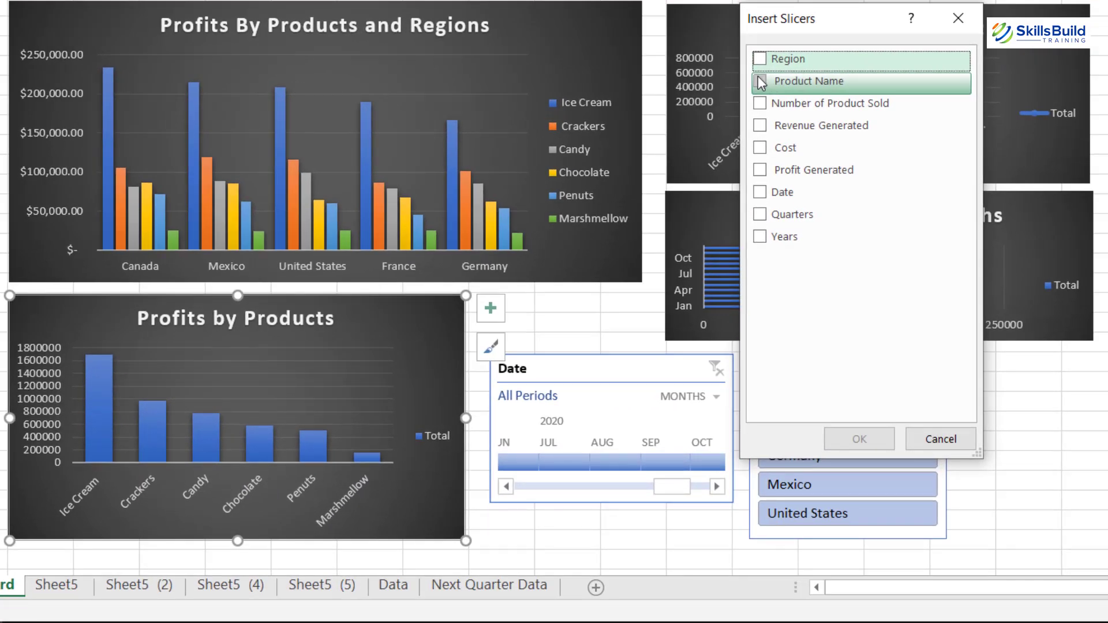
left_click(760, 80)
left_click(859, 438)
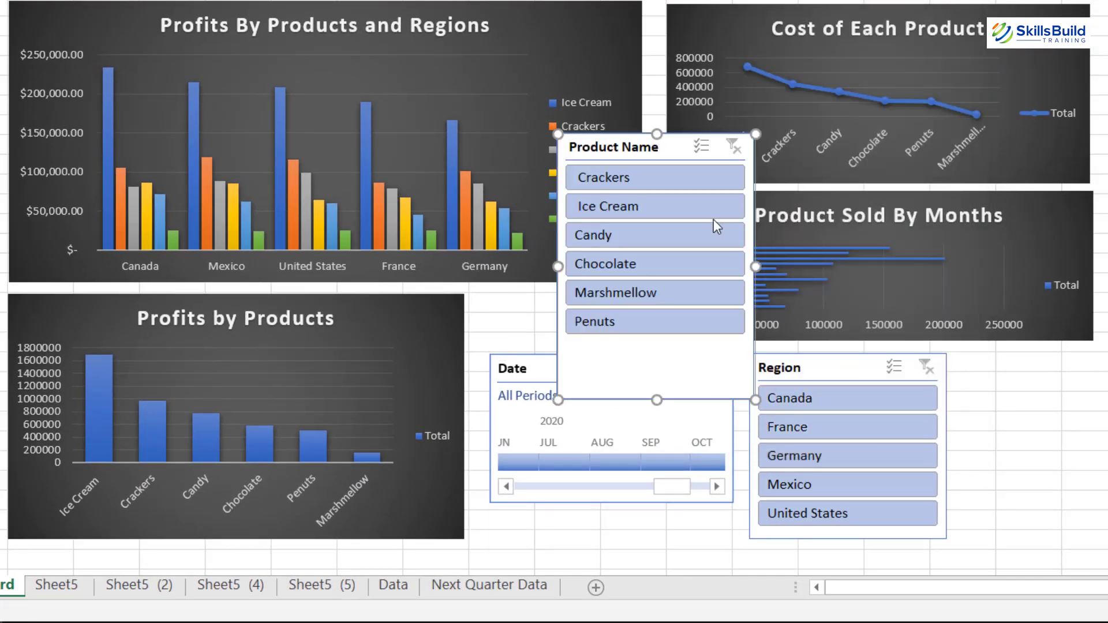
left_click_drag(650, 144, 985, 383)
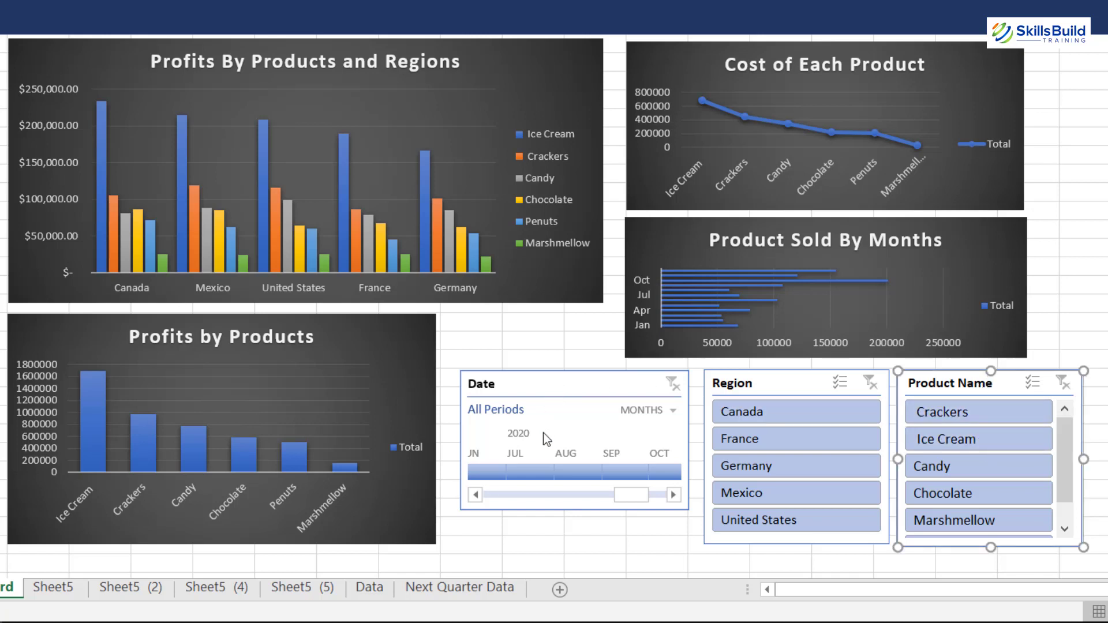
Filter the Profits by Products chart to Canada with the Region slicer.
left_click_drag(640, 495, 555, 495)
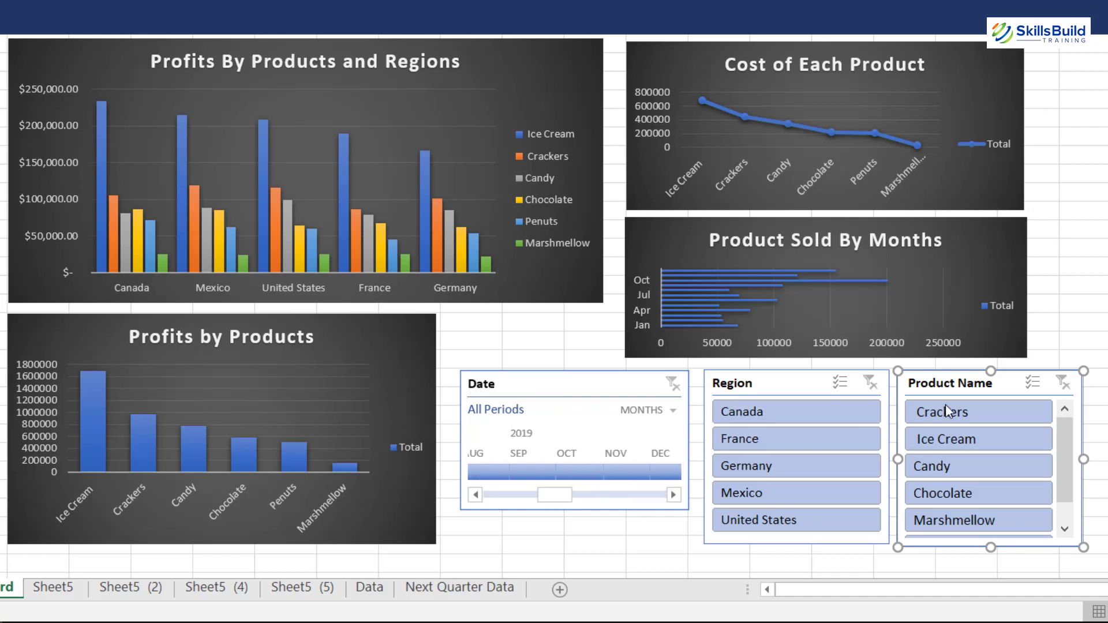
left_click(750, 412)
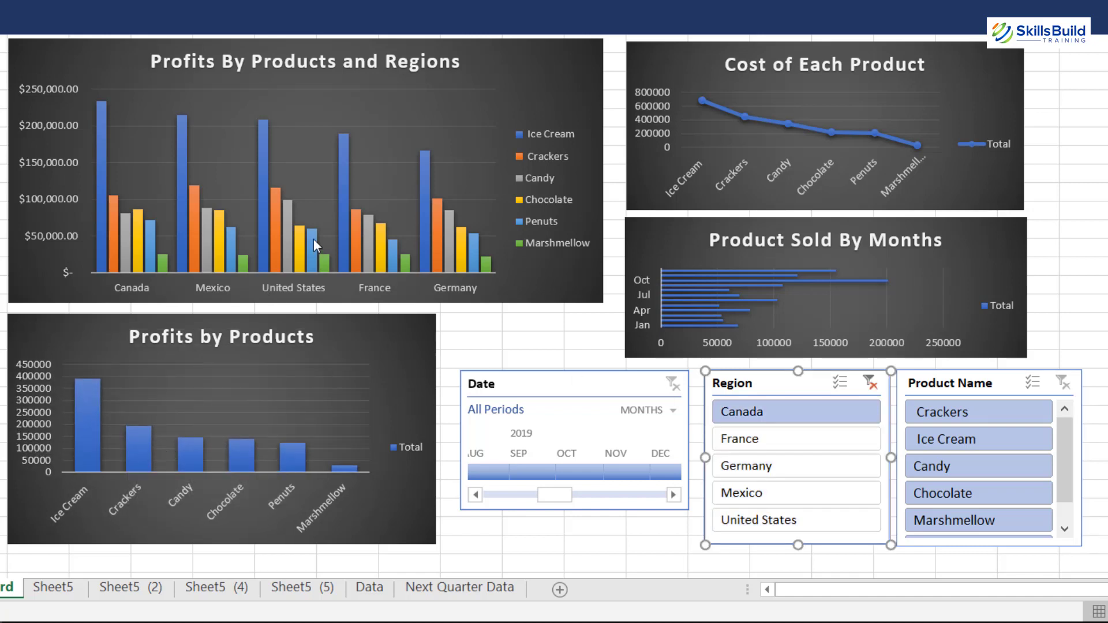
Filter the Profits by Products chart to France, Germany, Mexico and United States in turn with the Region slicer.
left_click(750, 440)
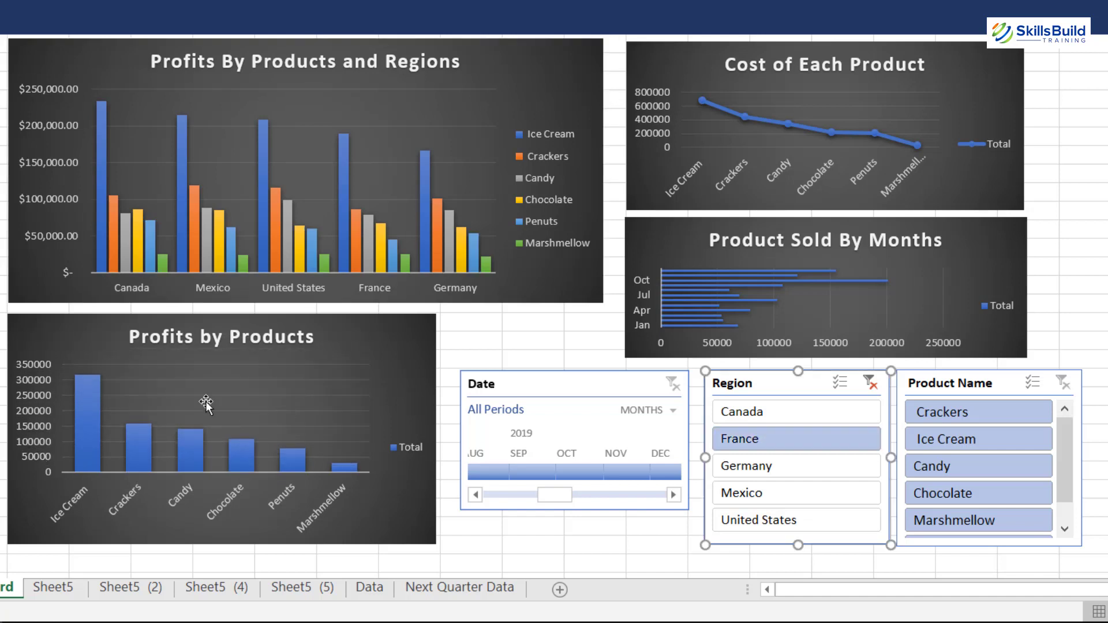
left_click(765, 474)
left_click(763, 493)
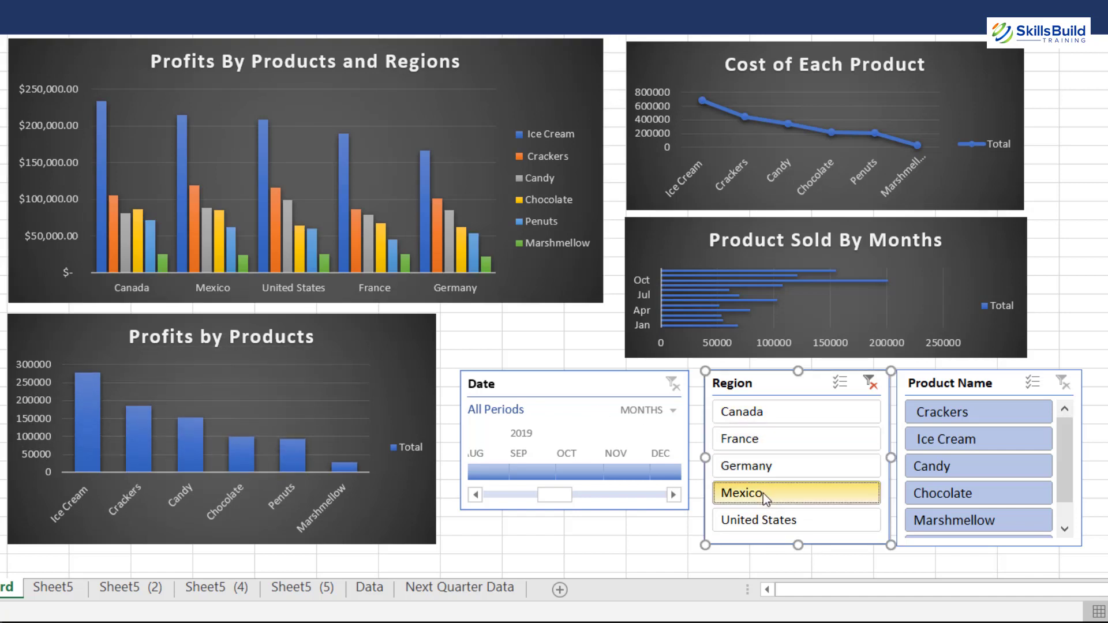
left_click(760, 521)
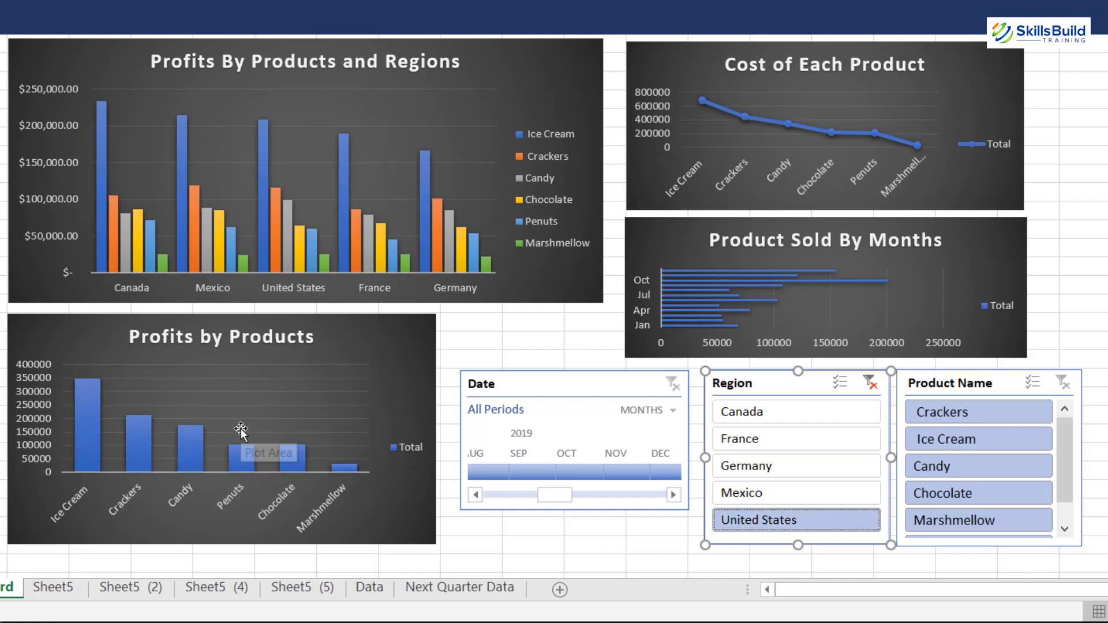
Filter the Profits by Products chart to Crackers, Ice Cream and Candy in turn with the Product Name slicer.
left_click(953, 412)
mouse_move(279, 436)
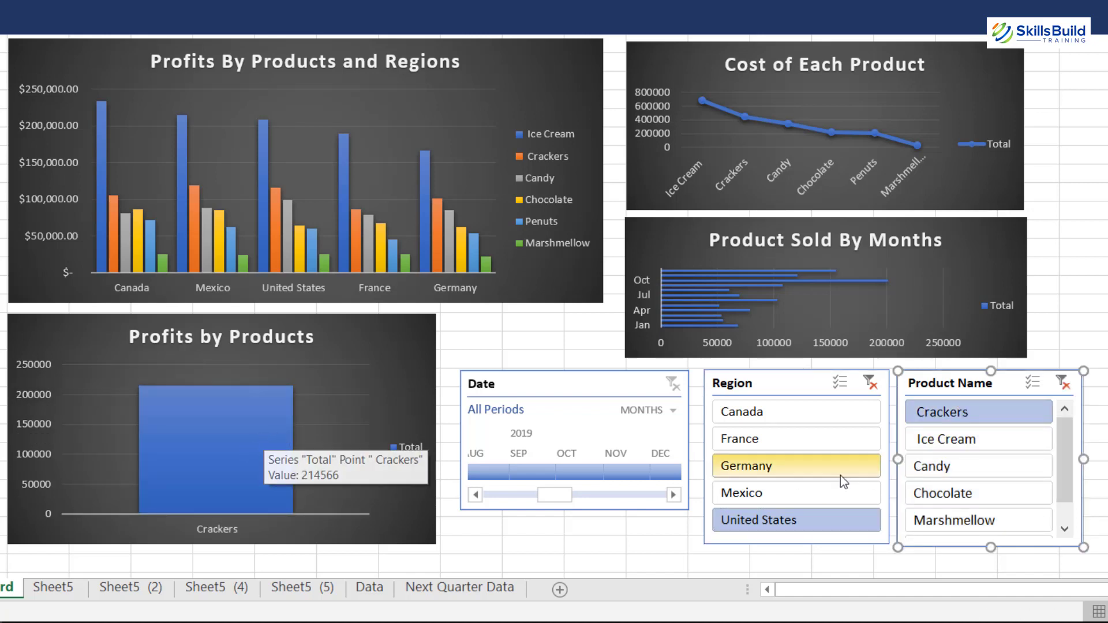
left_click(935, 444)
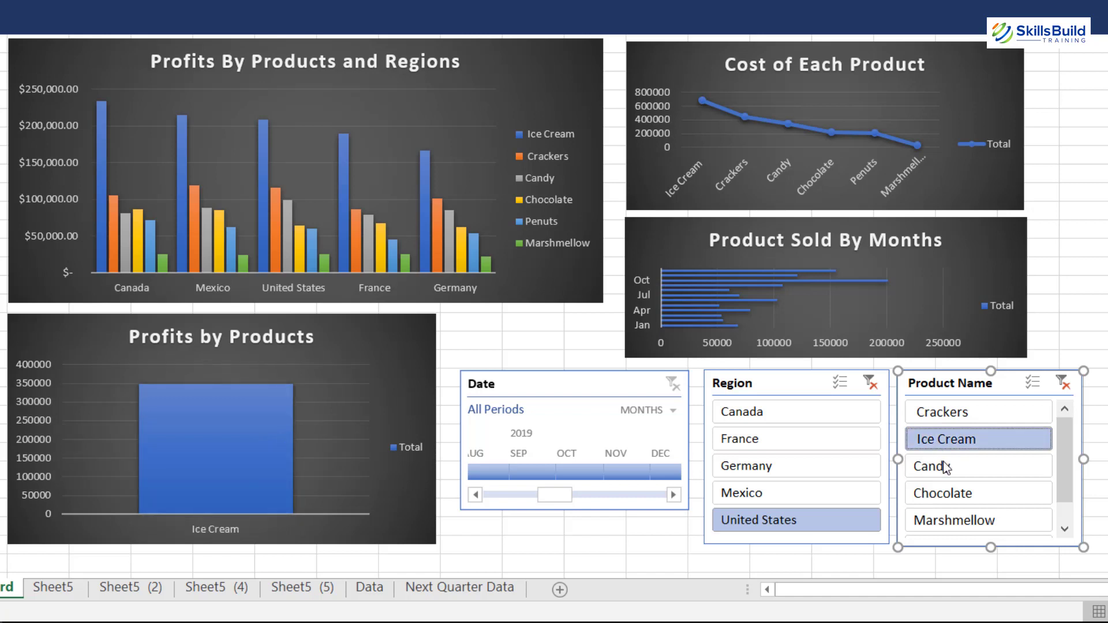
left_click(942, 465)
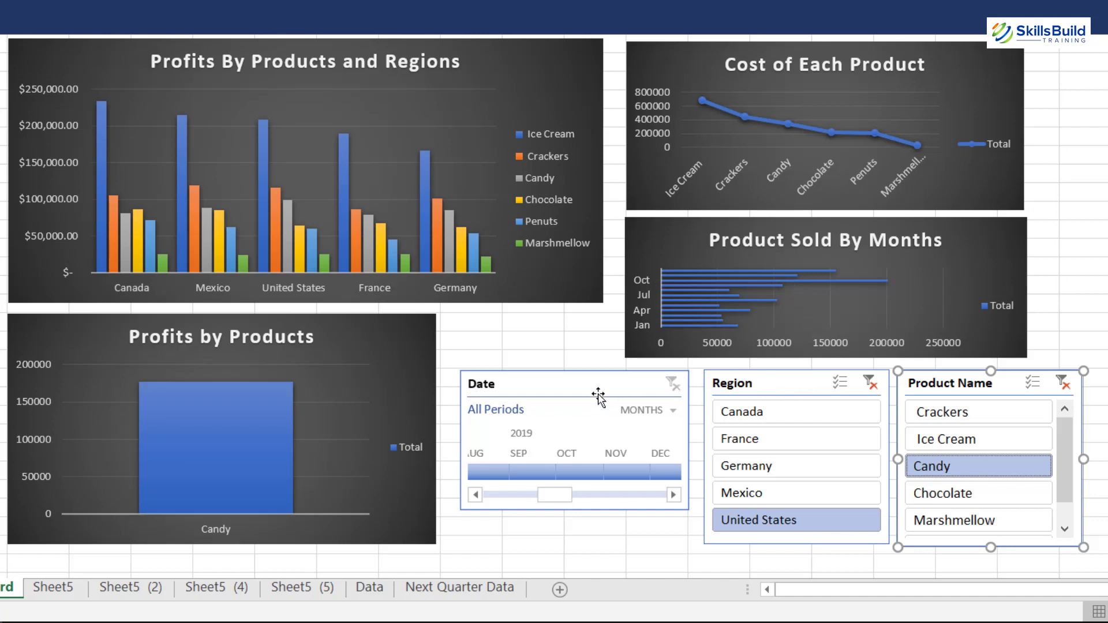
Connect the Region slicer also to the PivotTables on Sheet5, Sheet5 (2) and Sheet5 (4) through its report connections.
right_click(709, 464)
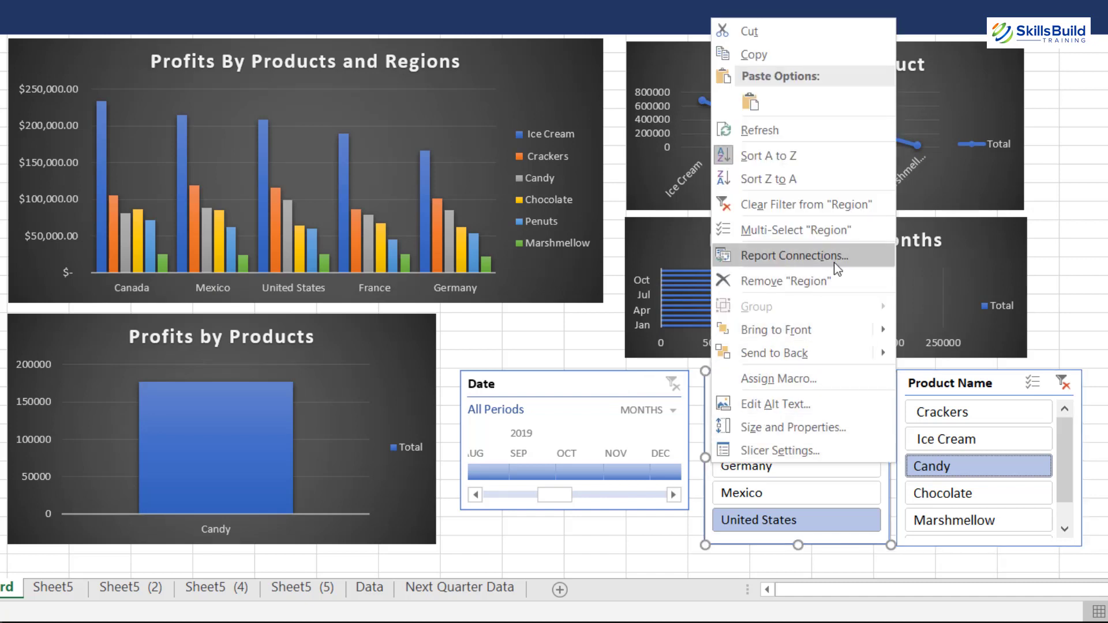
left_click(835, 261)
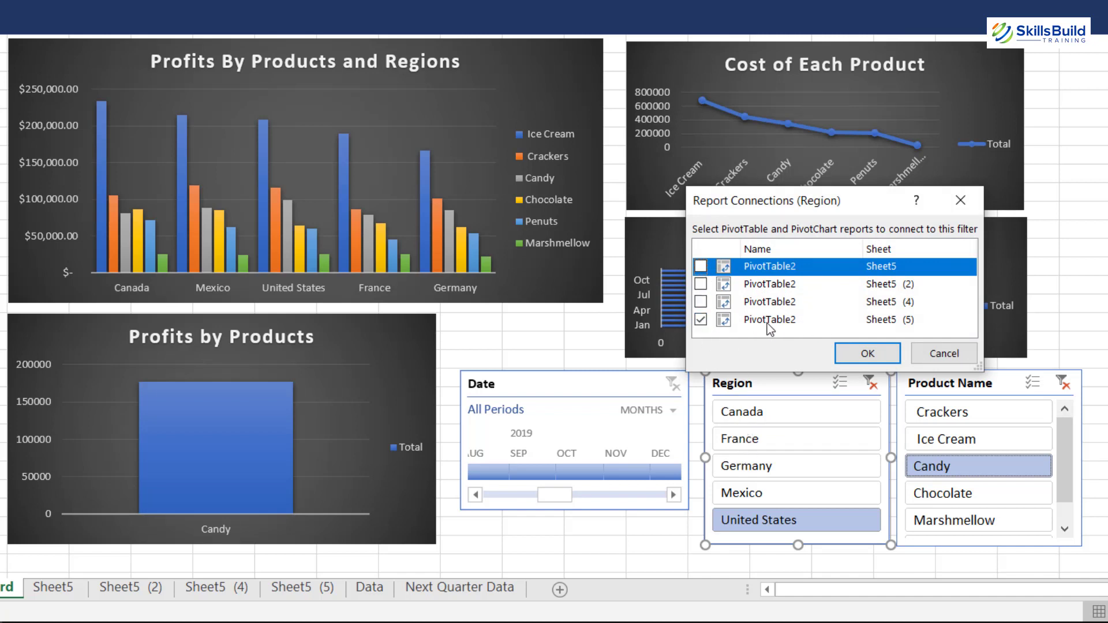
left_click(701, 302)
left_click(700, 284)
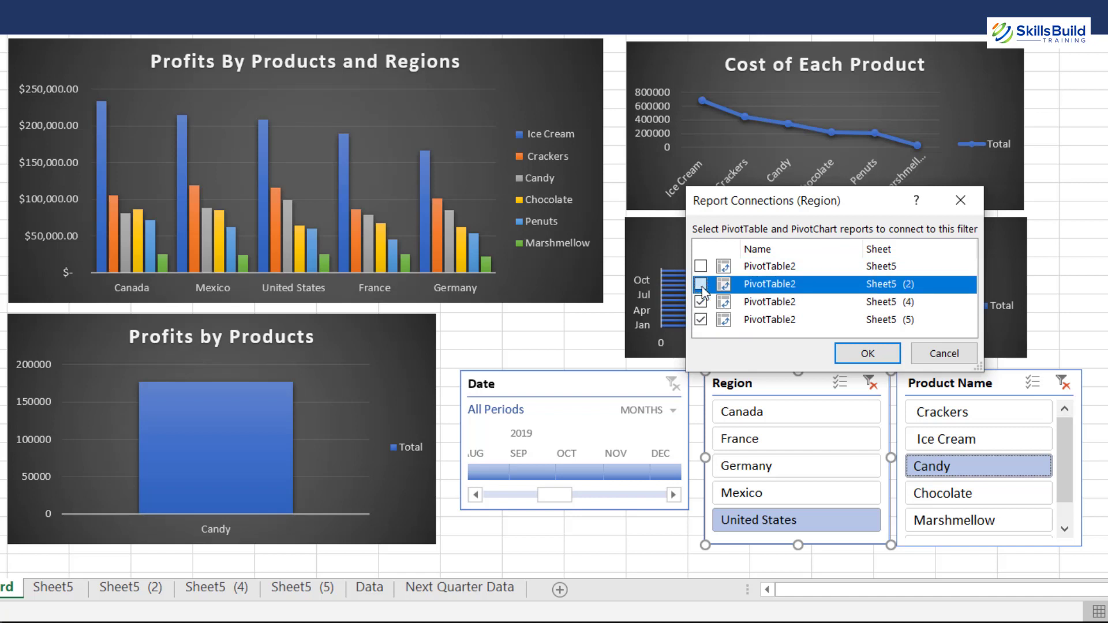
left_click(701, 266)
left_click(853, 350)
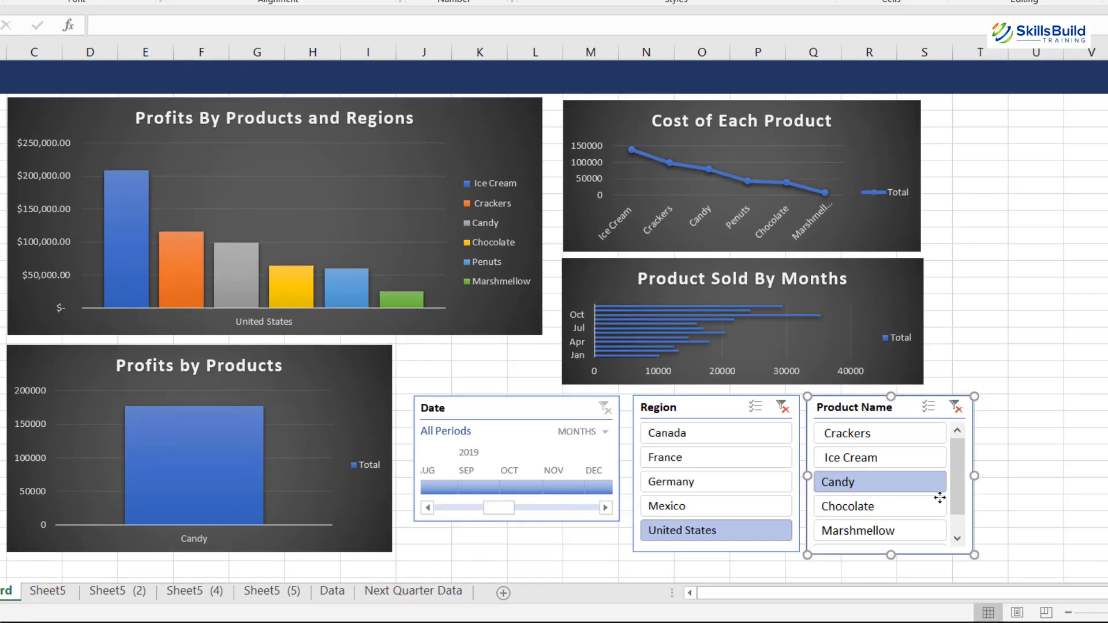
Connect the Product Name slicer also to the PivotTables on Sheet5, Sheet5 (2) and Sheet5 (4) through its report connections.
right_click(1042, 461)
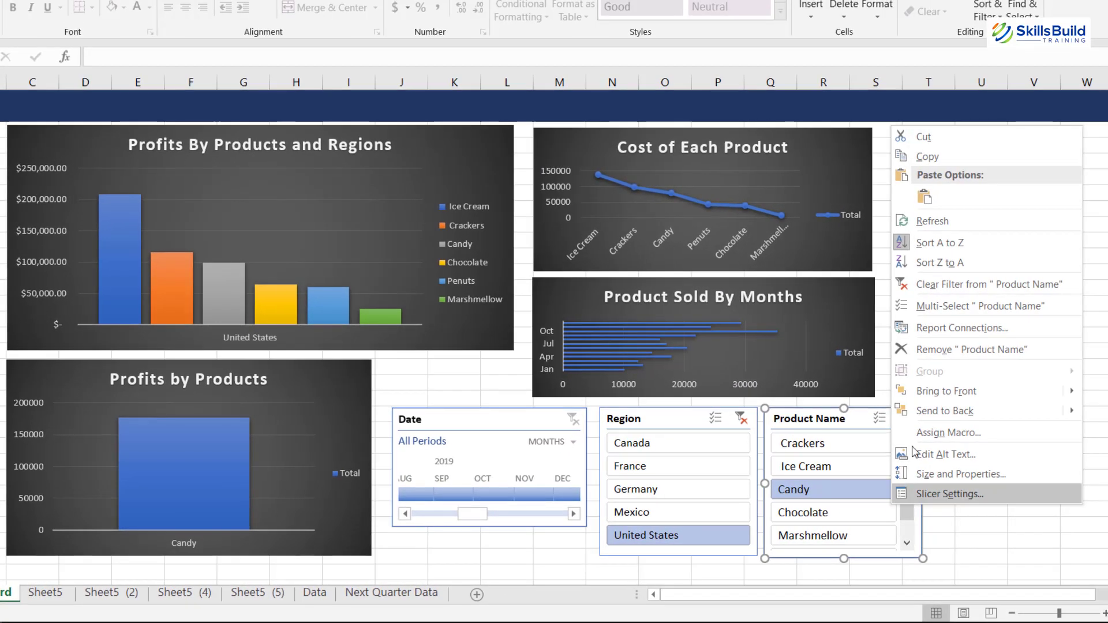
left_click(931, 330)
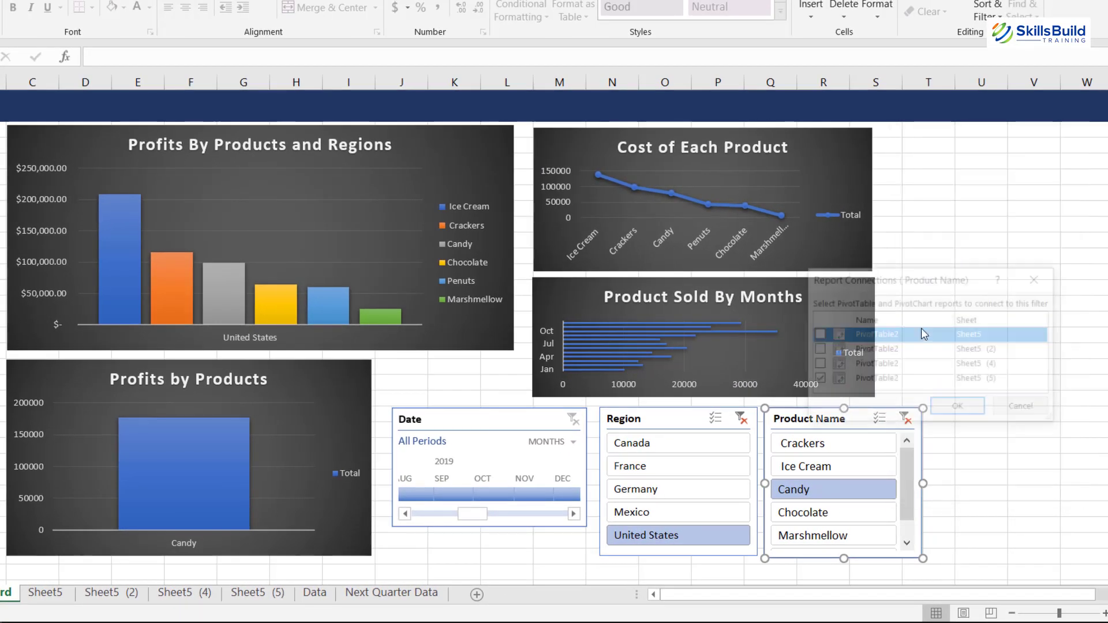
left_click(817, 349)
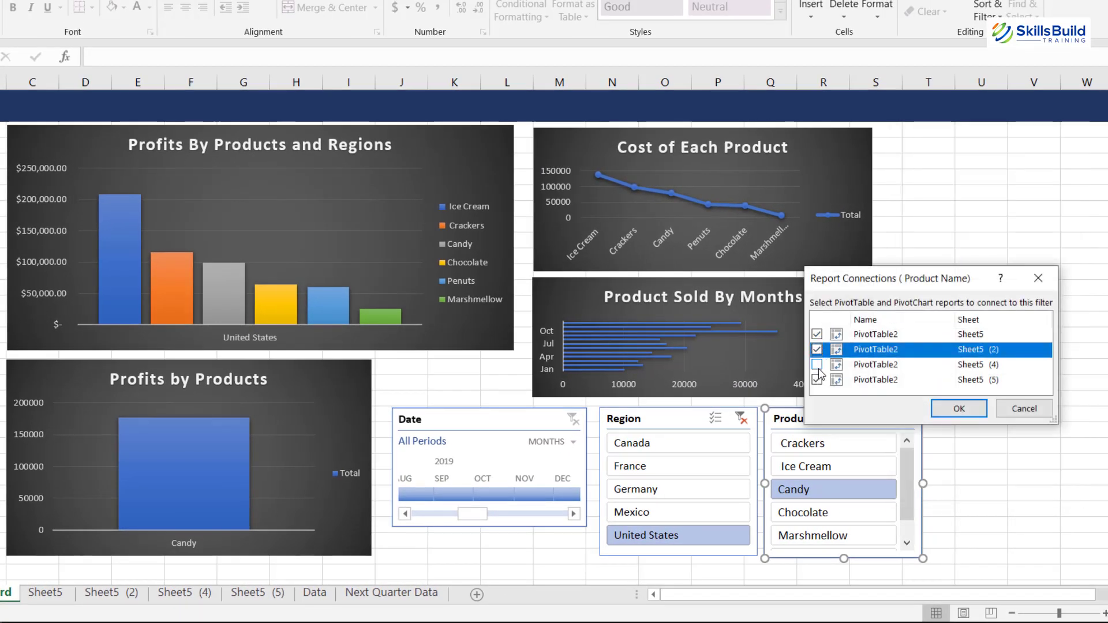
left_click(817, 365)
left_click(958, 409)
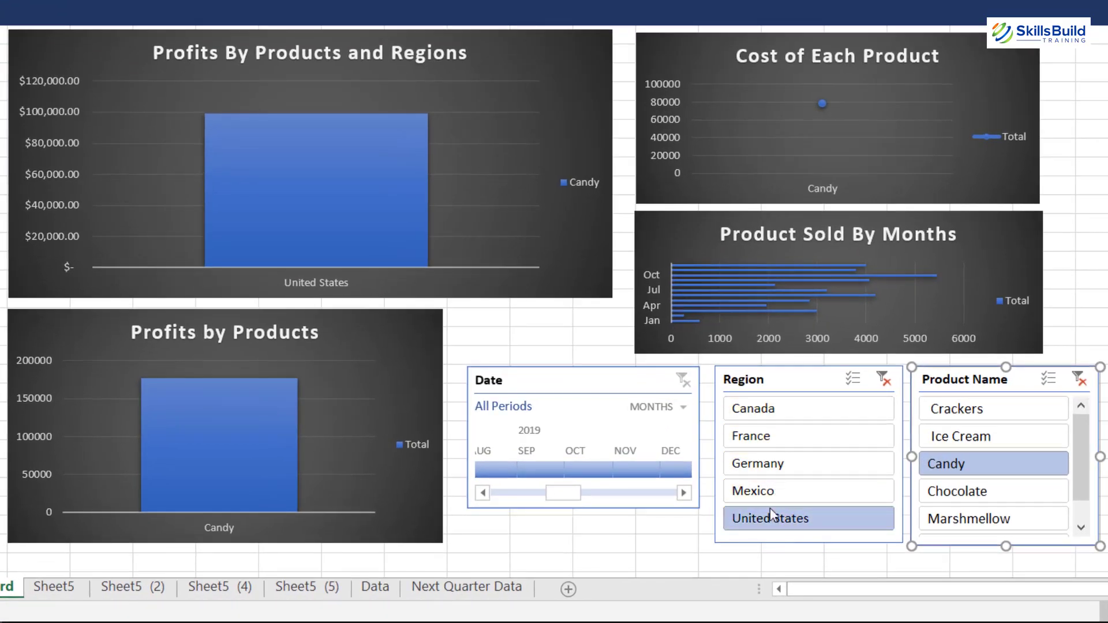
Hide the header of the Region slicer in its slicer settings.
right_click(799, 383)
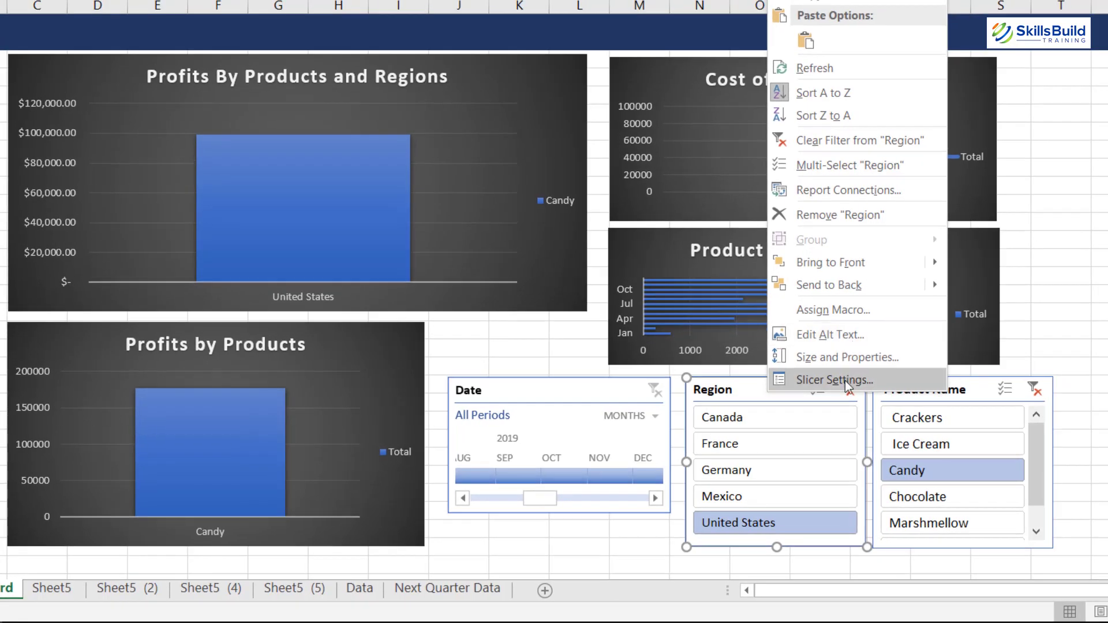
left_click(844, 378)
left_click(646, 374)
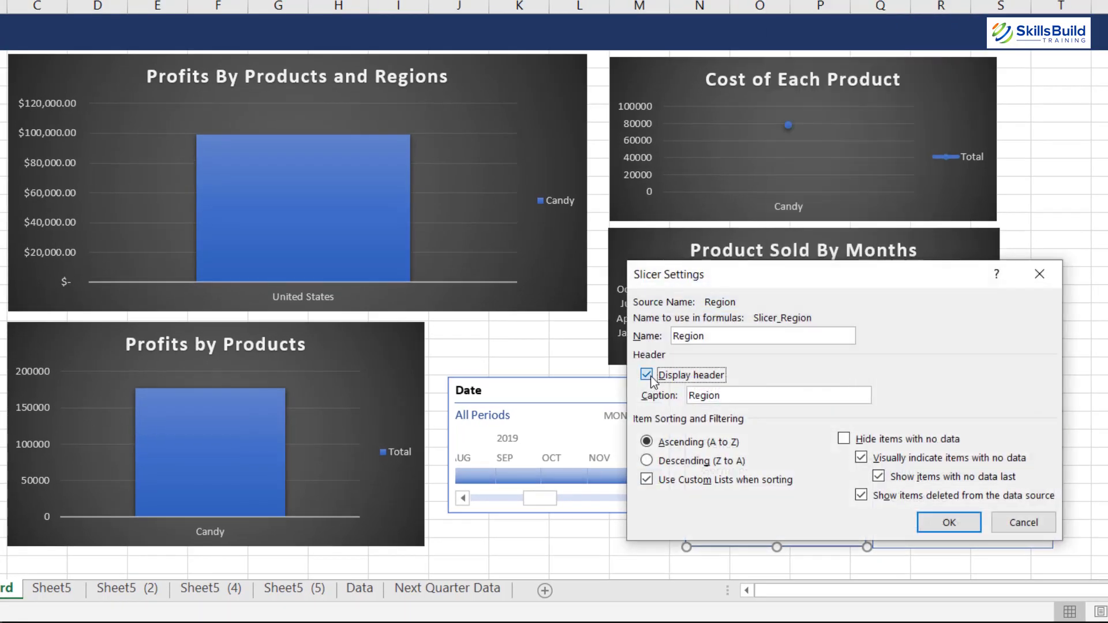
left_click(923, 519)
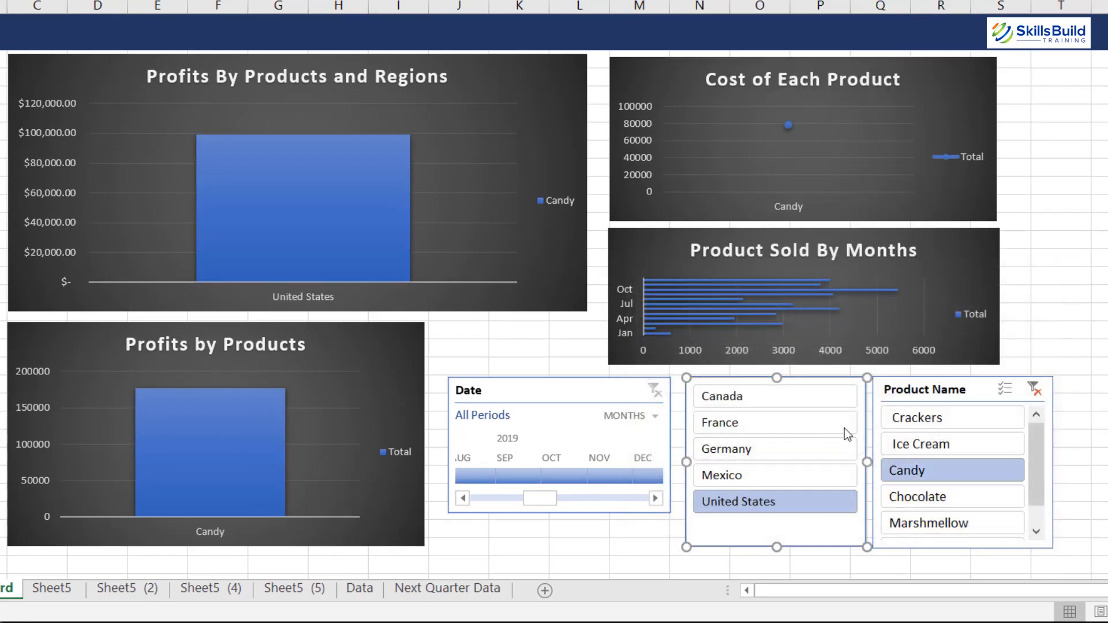
Hide the header of the Product Name slicer in its slicer settings.
right_click(953, 396)
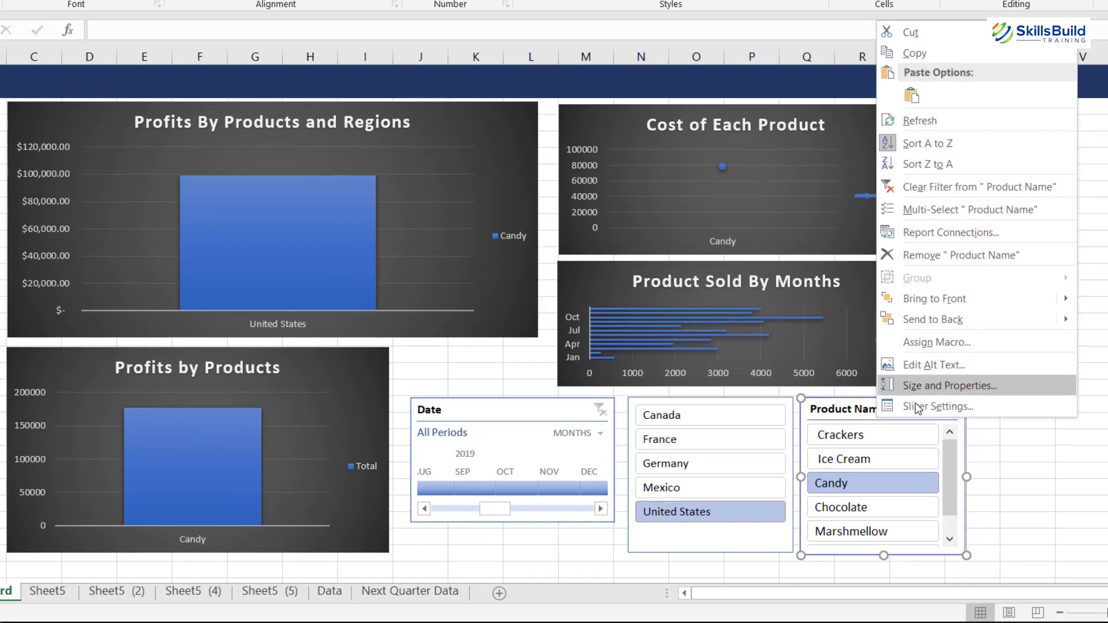
left_click(917, 406)
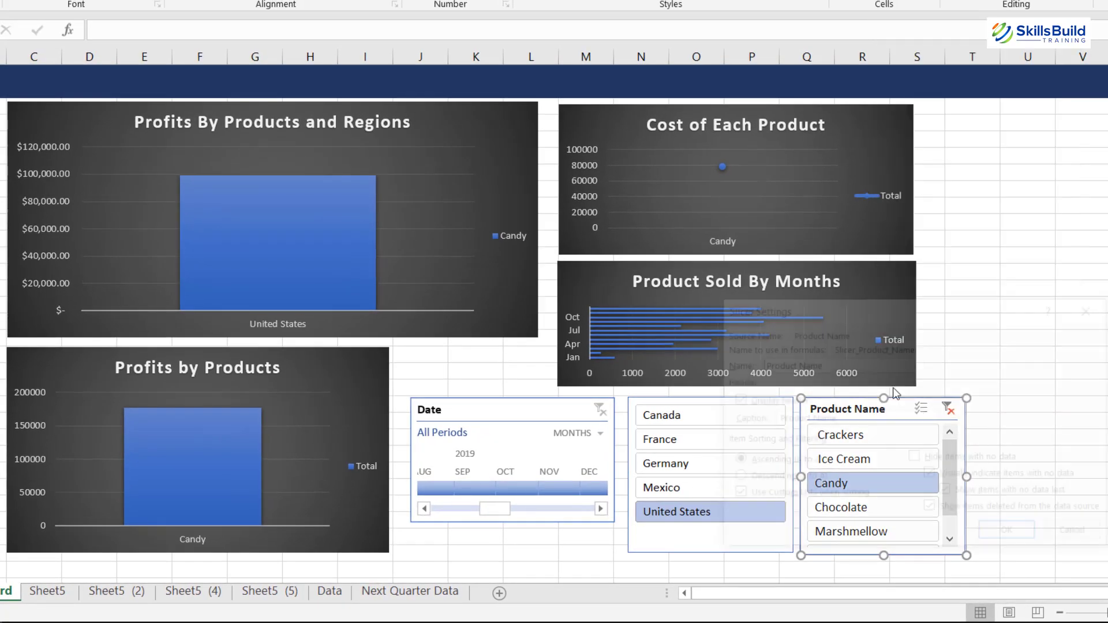
left_click(733, 400)
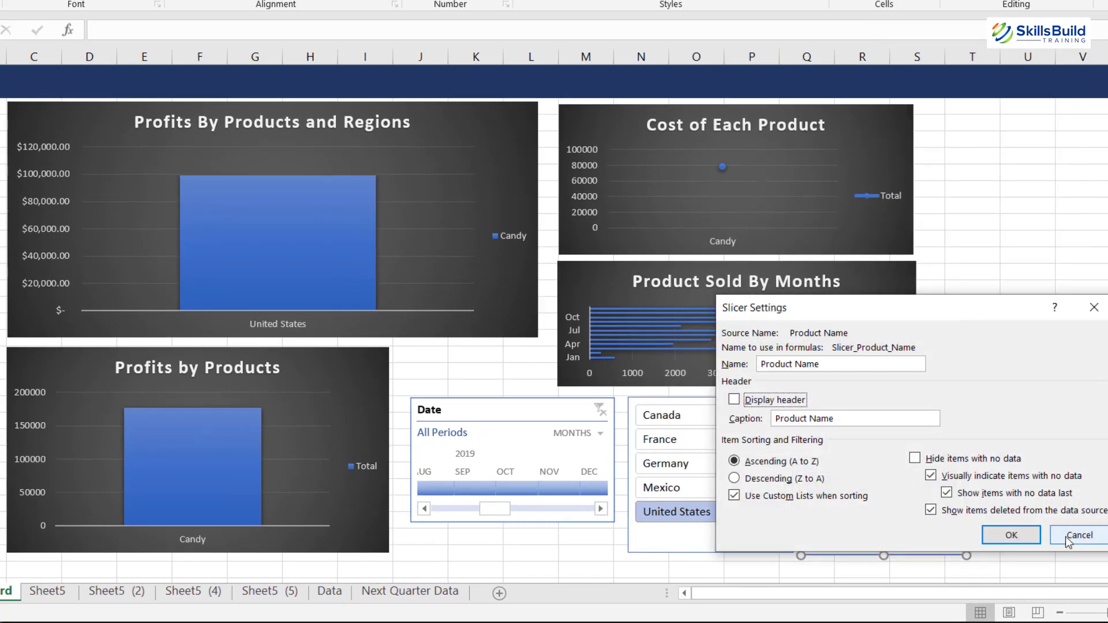
left_click(1034, 533)
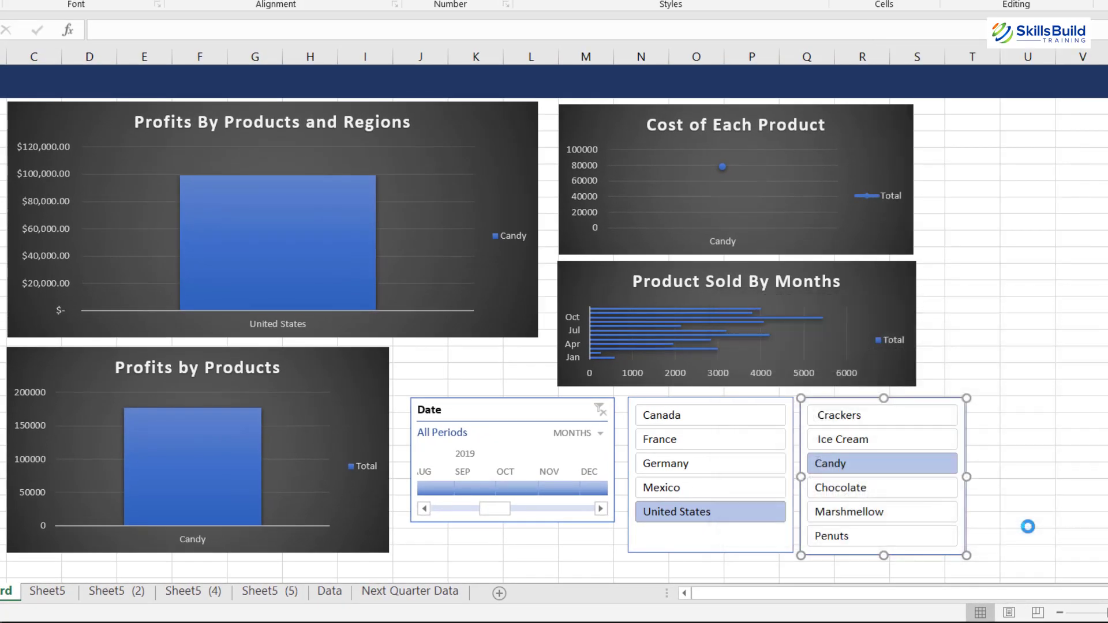
Filter all dashboard charts to Crackers in Canada with the two slicers.
left_click(690, 421)
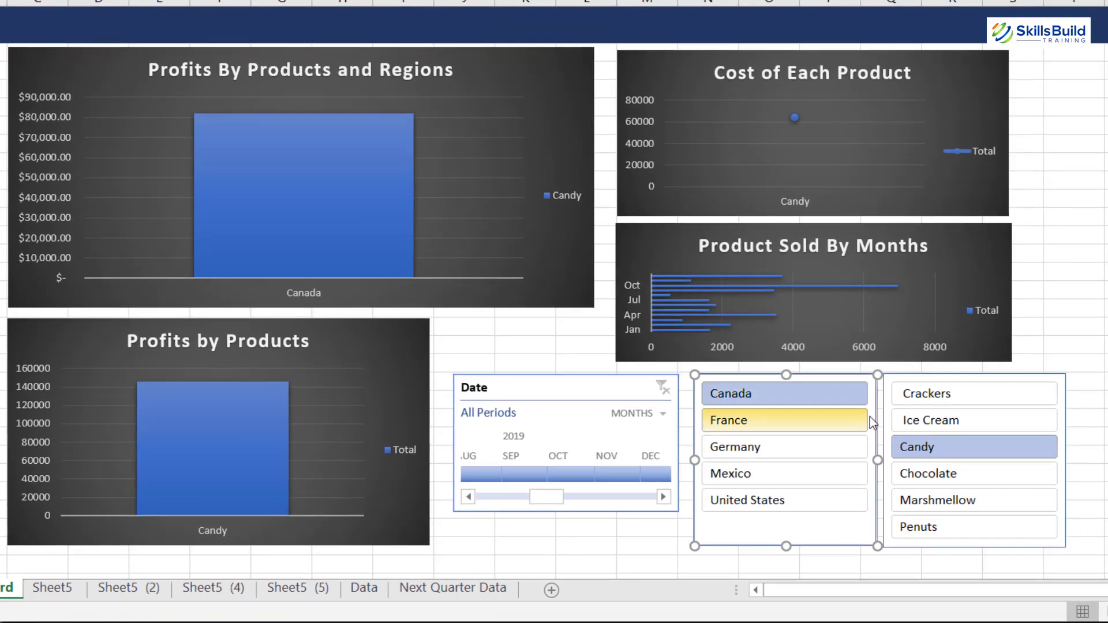
left_click(922, 394)
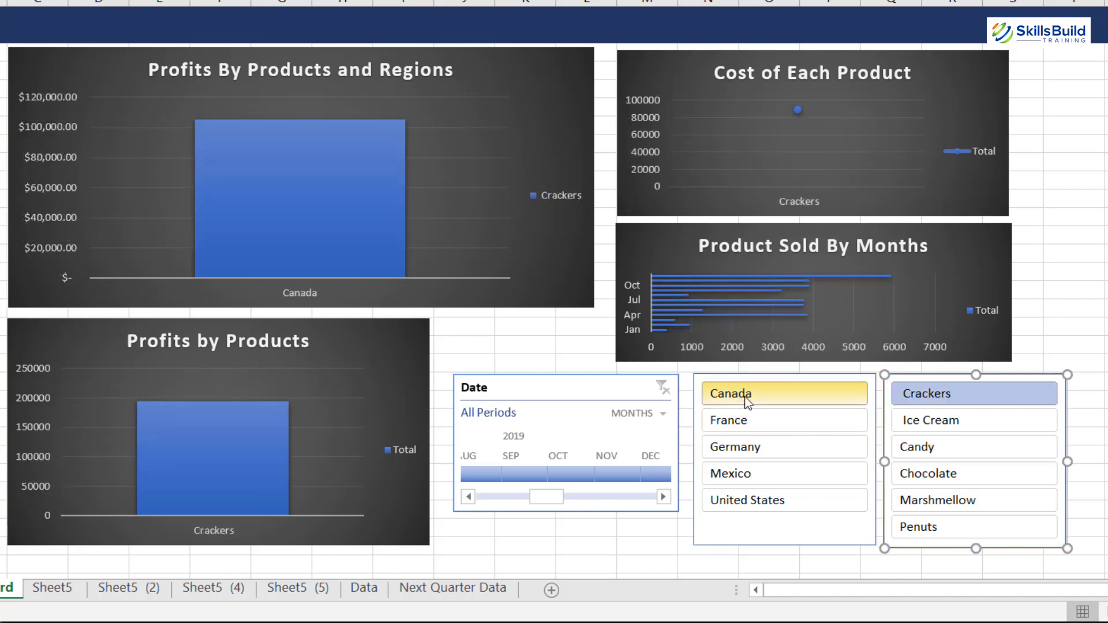
Select all five regions and all six products in the slicers to show the complete data in every chart.
left_click_drag(747, 402, 757, 505)
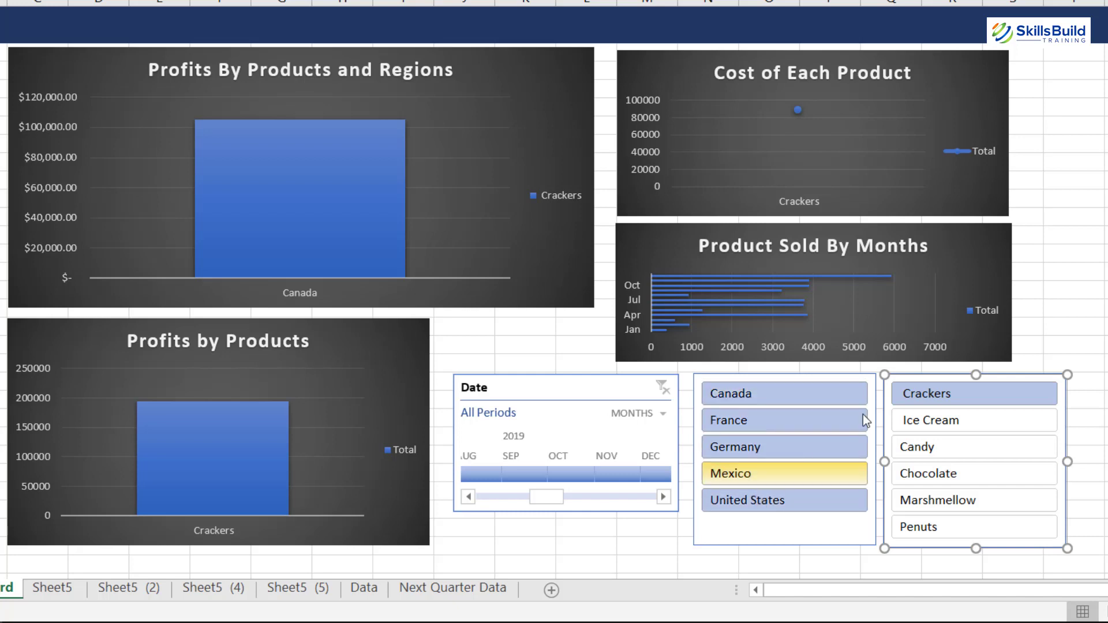
left_click(940, 391)
left_click_drag(944, 416, 933, 531)
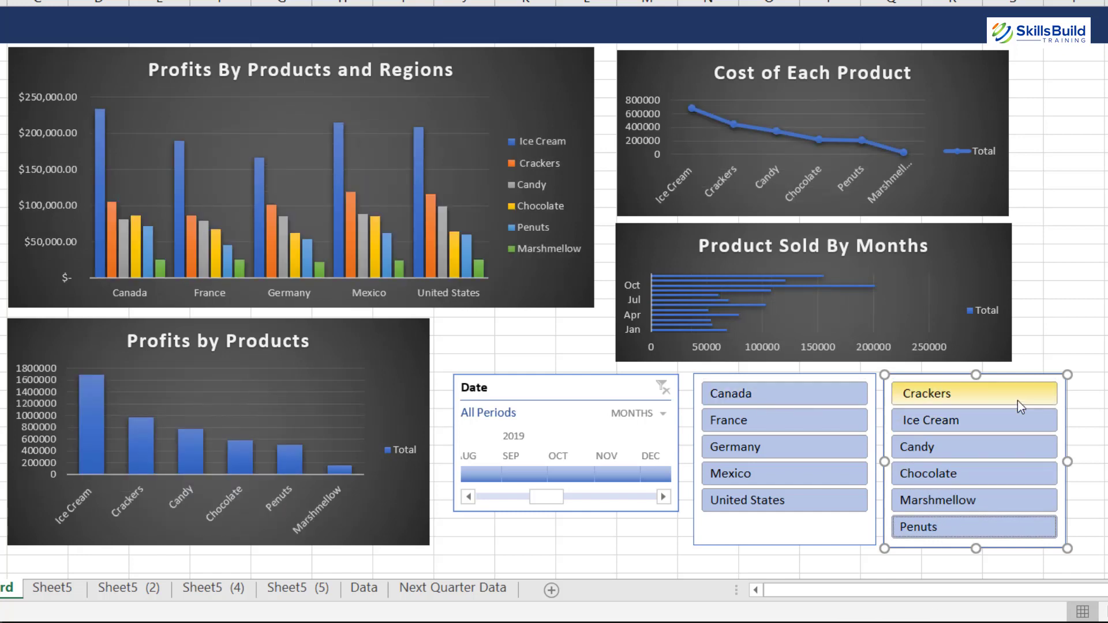
left_click(1101, 413)
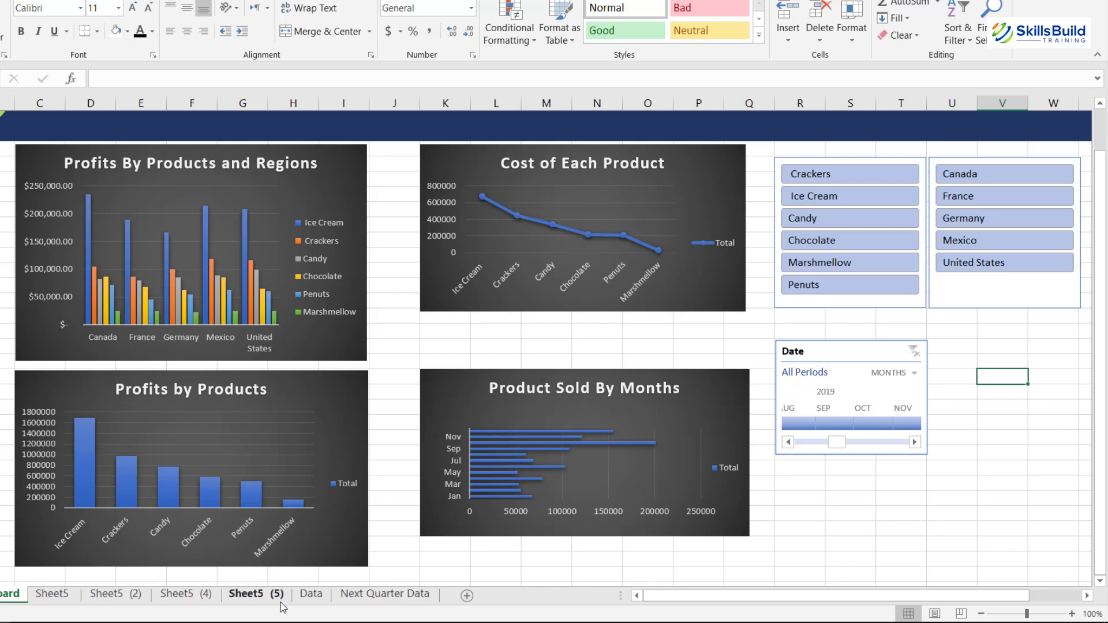
Look through the sales records on the Data sheet and return to the Dashboard.
left_click(311, 594)
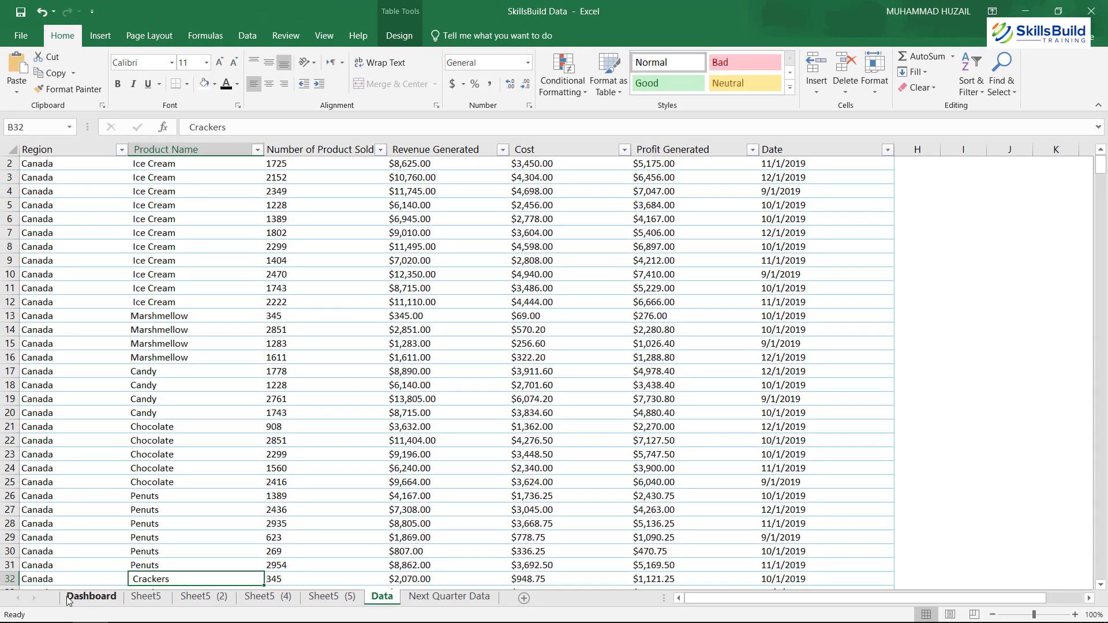
scroll(218, 407, "down", 20)
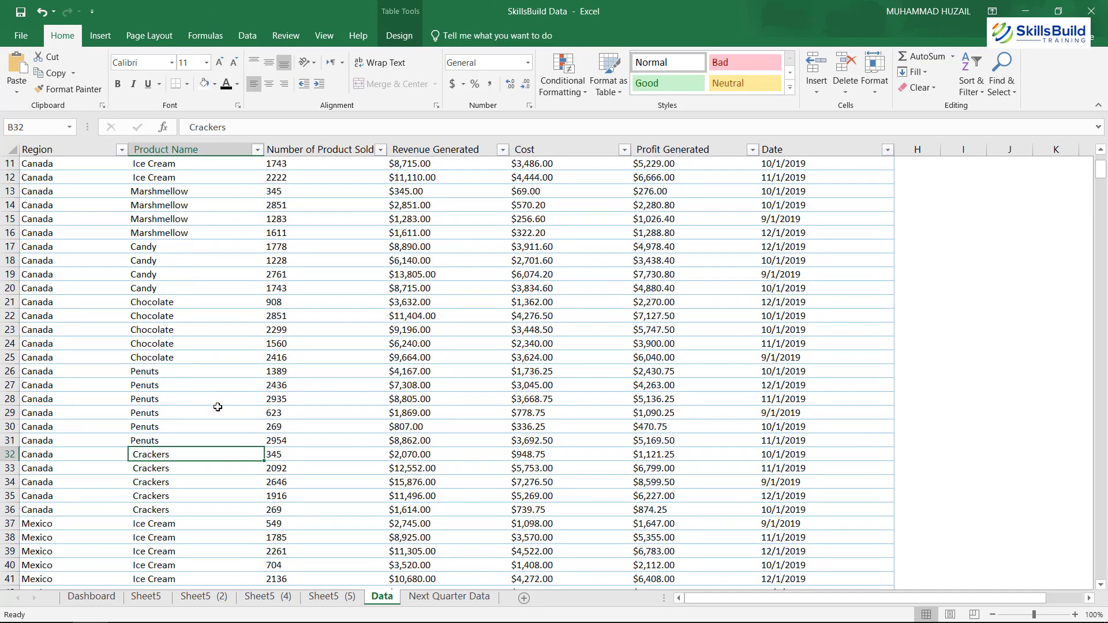
scroll(218, 405, "down", 20)
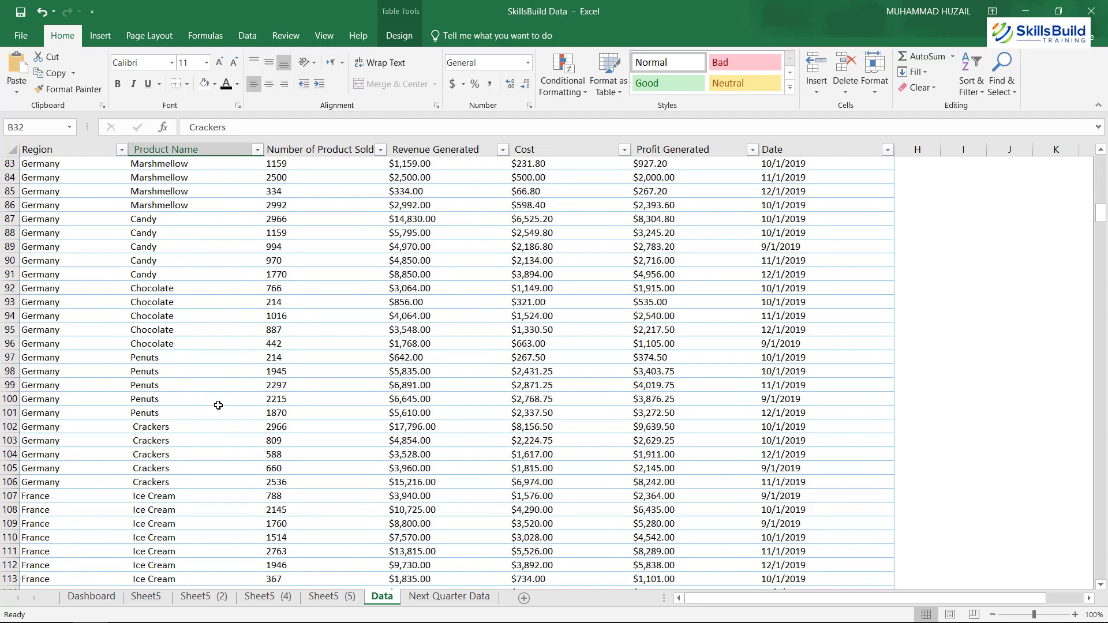
scroll(218, 405, "down", 20)
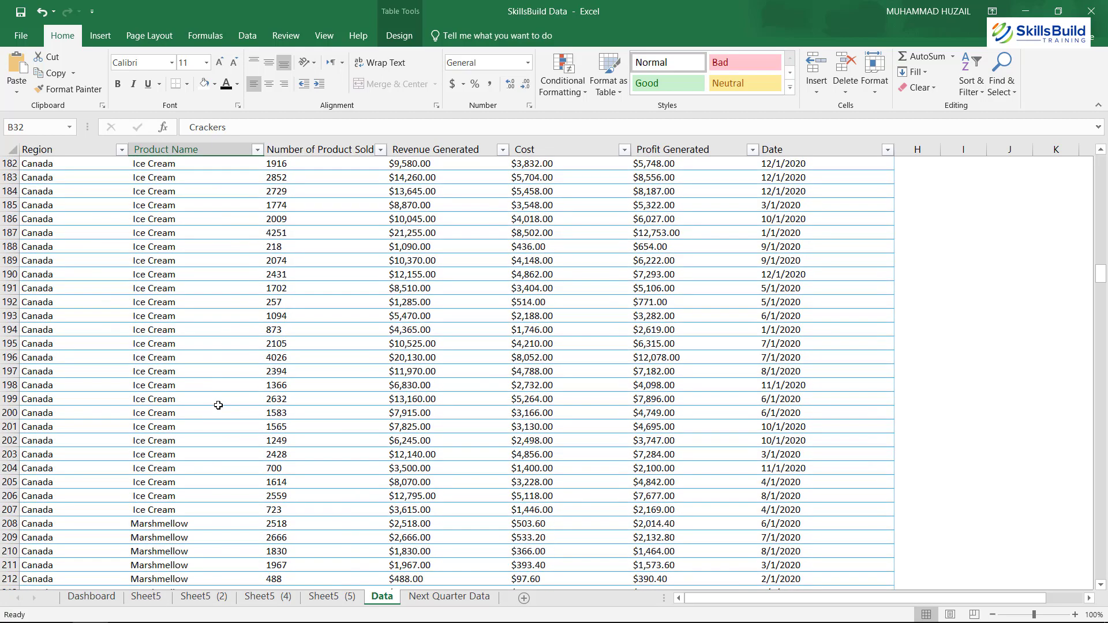
left_click(82, 598)
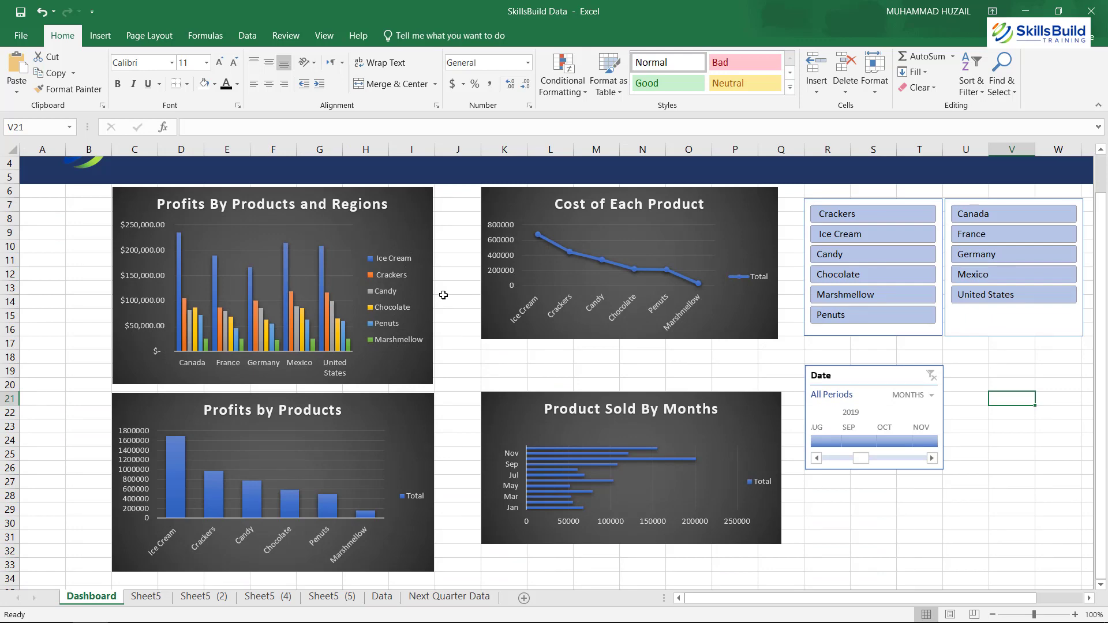
Select all records below the header row on the Next Quarter Data sheet, range A2:G526.
left_click(449, 597)
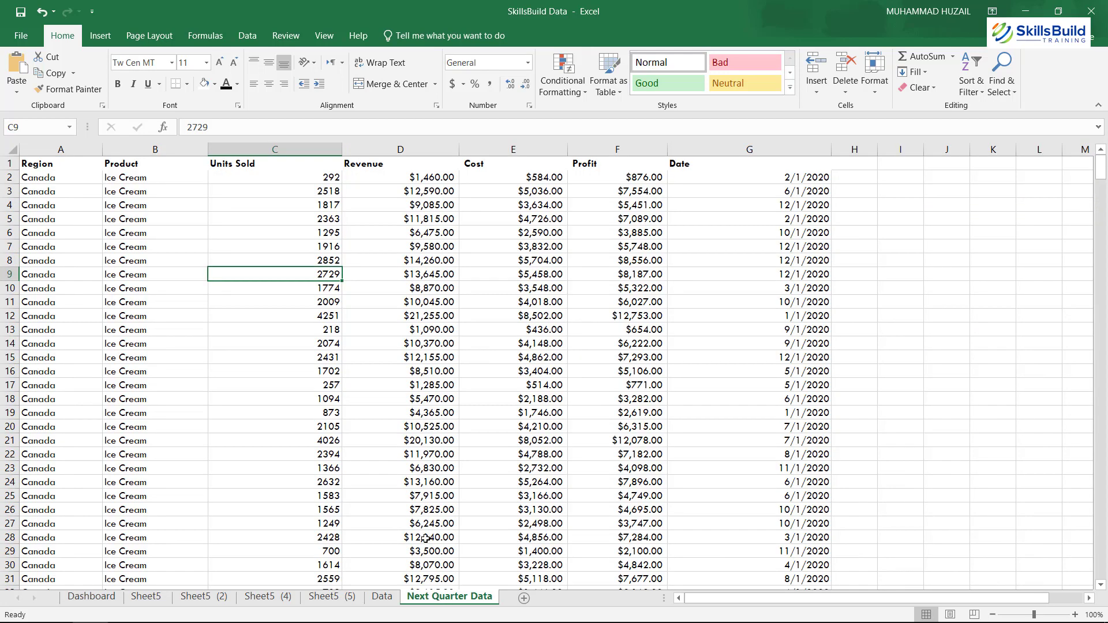
left_click(37, 180)
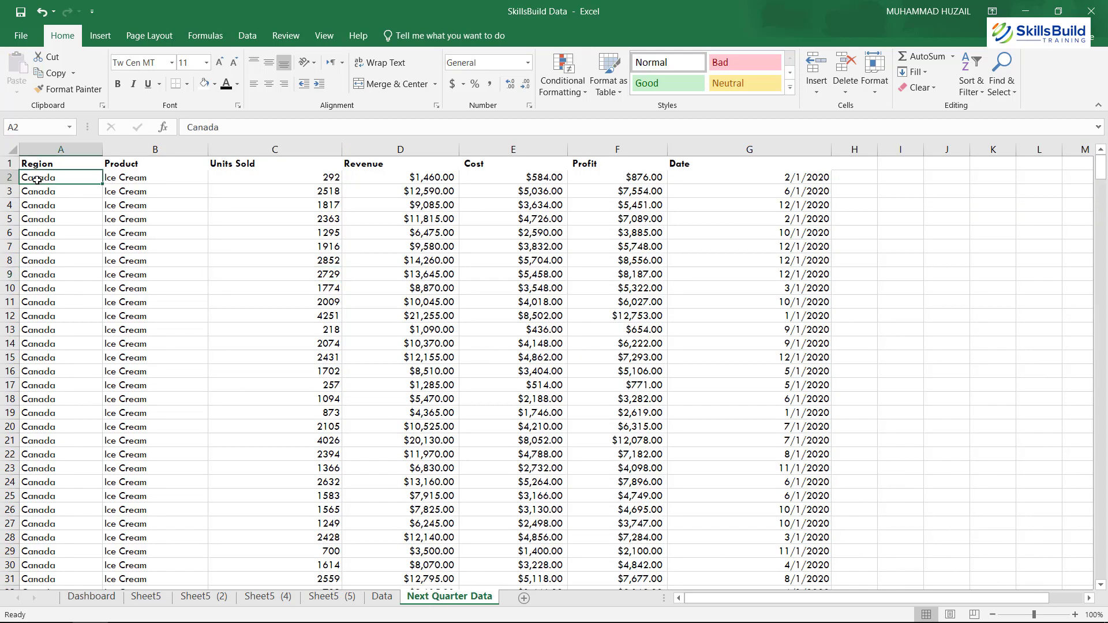
key("shift+Right")
key("shift+Right")
key("shift+Right")
key("shift+Right")
key("shift+Right")
key("shift+Right")
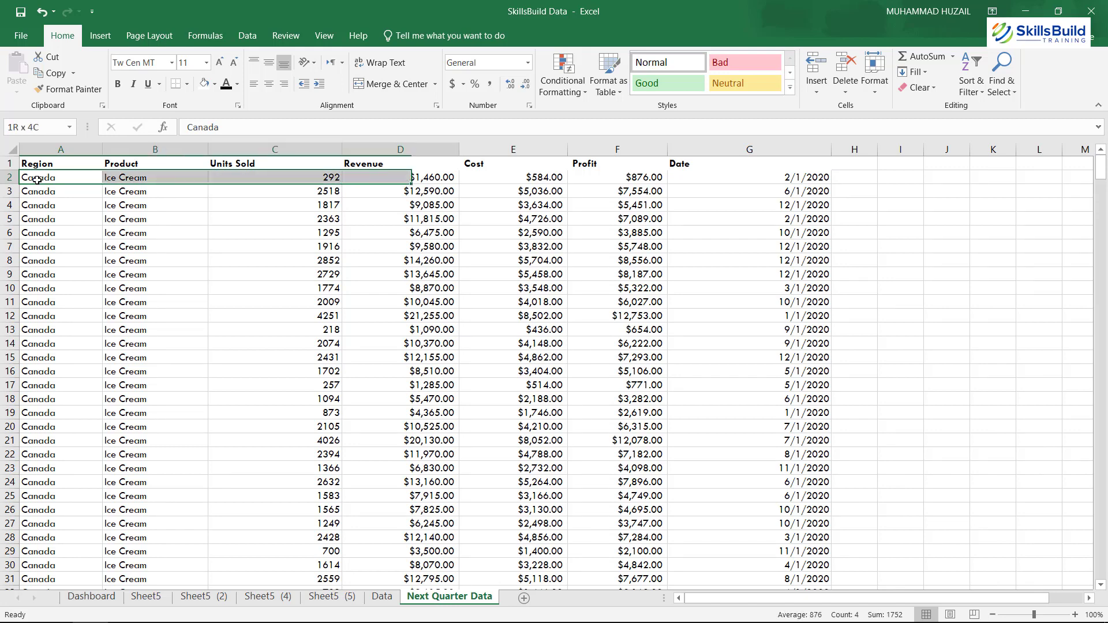
key("ctrl+shift+Down")
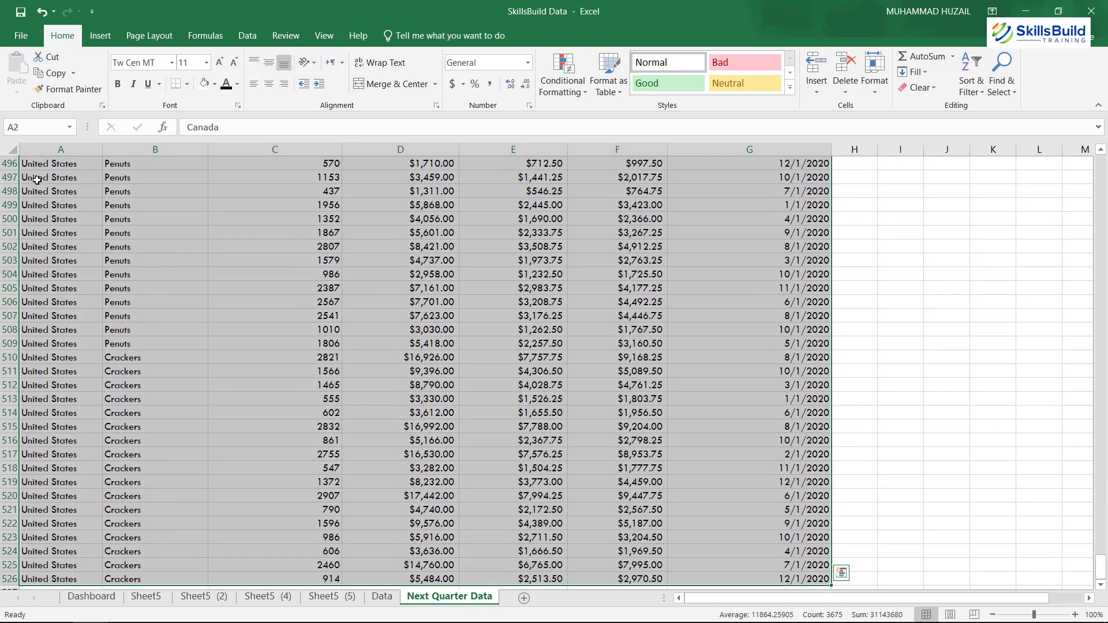
Copy the selected Next Quarter Data records and paste them beneath the last row of the Data sheet's table, starting at A702.
key("ctrl+c")
key("alt+space")
right_click(192, 269)
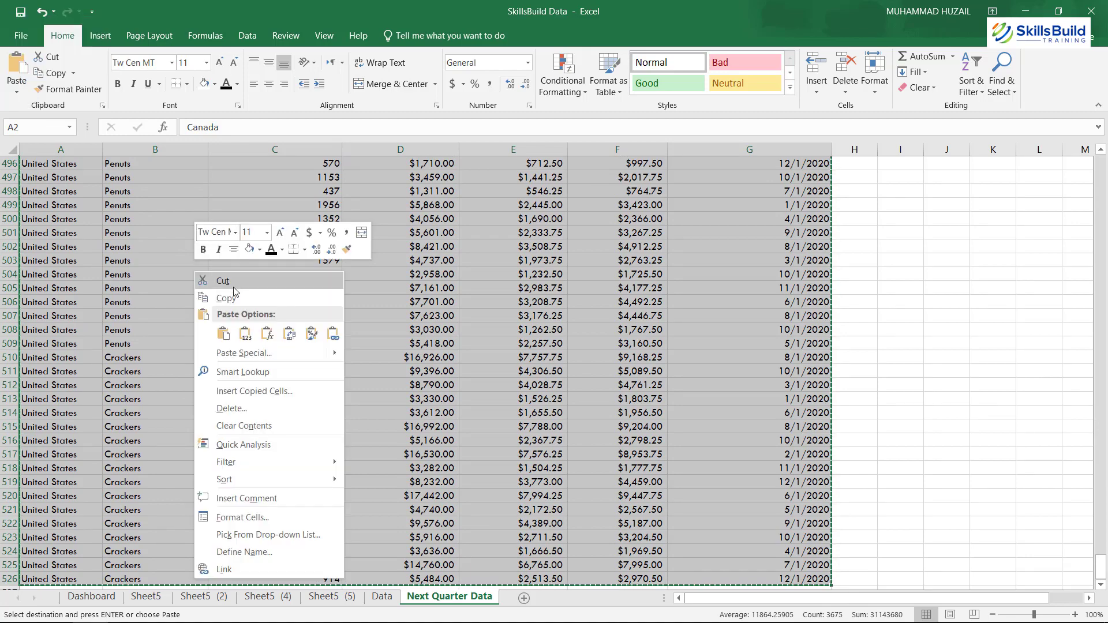
left_click(219, 292)
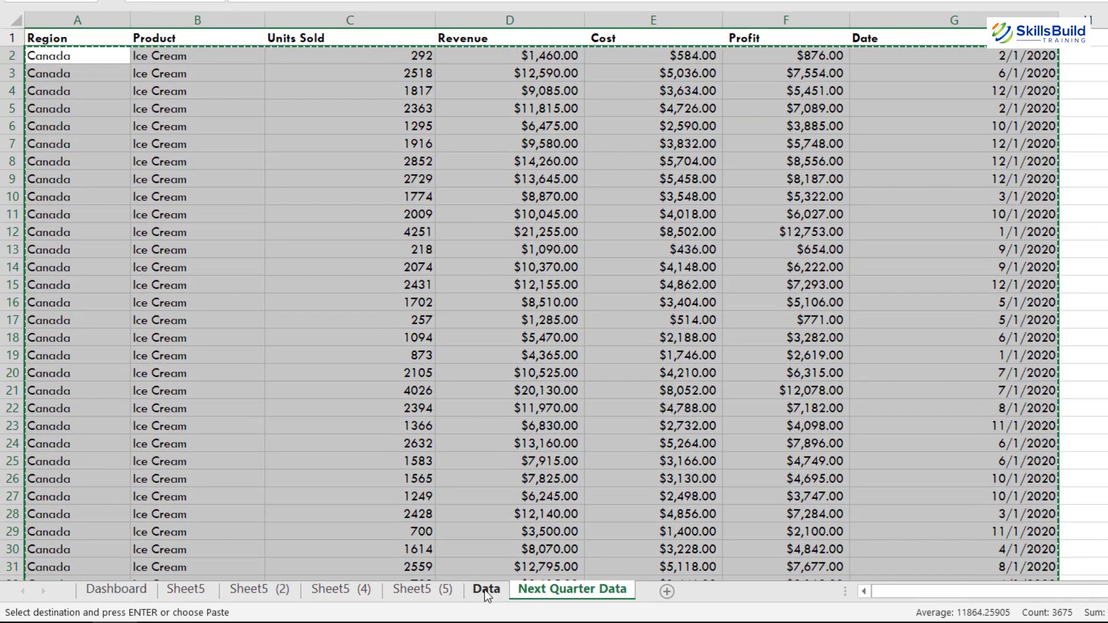
left_click(415, 594)
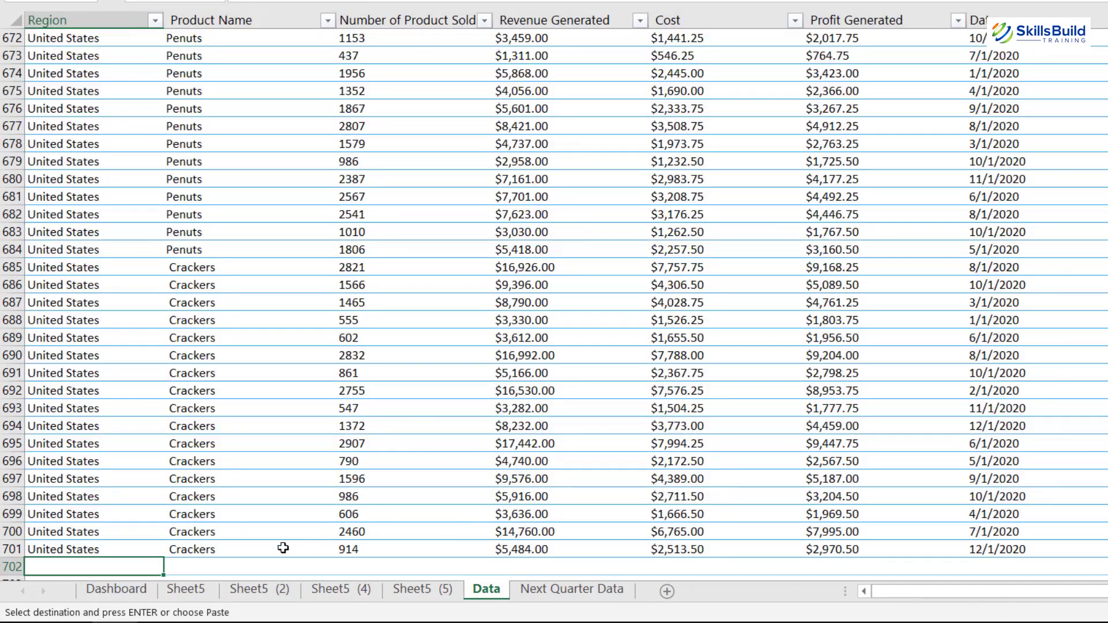
right_click(125, 566)
mouse_move(209, 309)
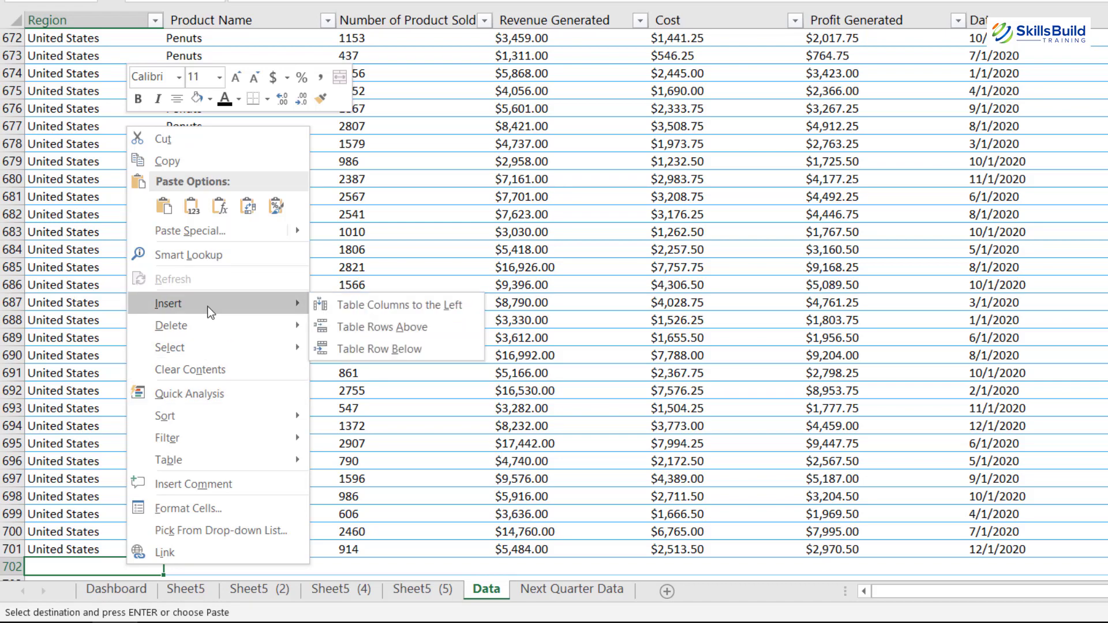
left_click(164, 206)
Look through the appended records in the Data table and return to the Dashboard.
scroll(259, 323, "down", 9)
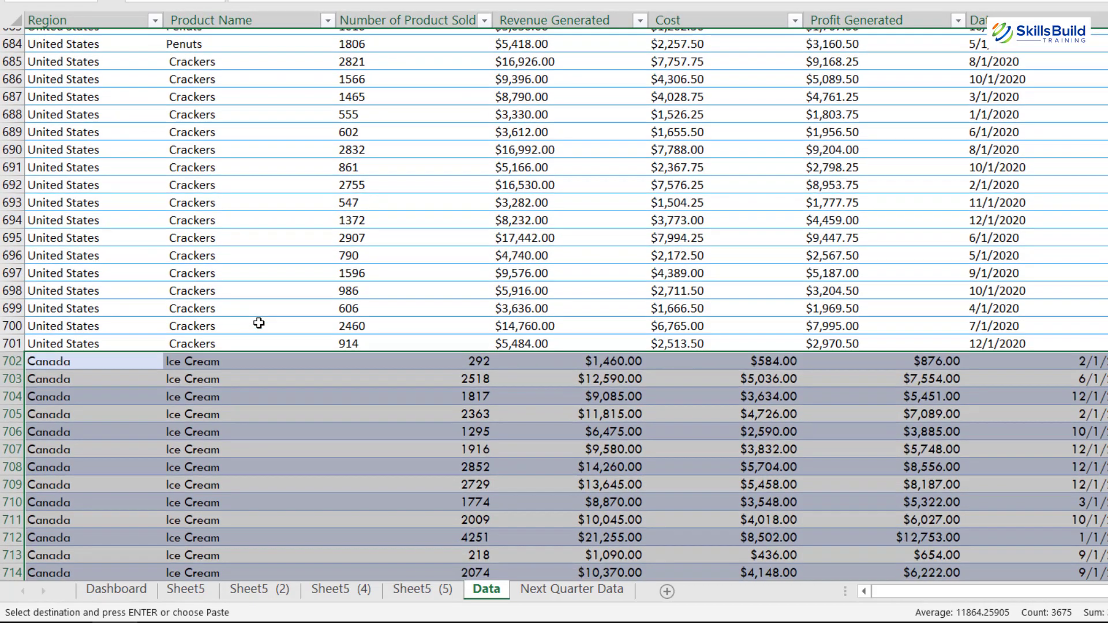
scroll(261, 324, "down", 20)
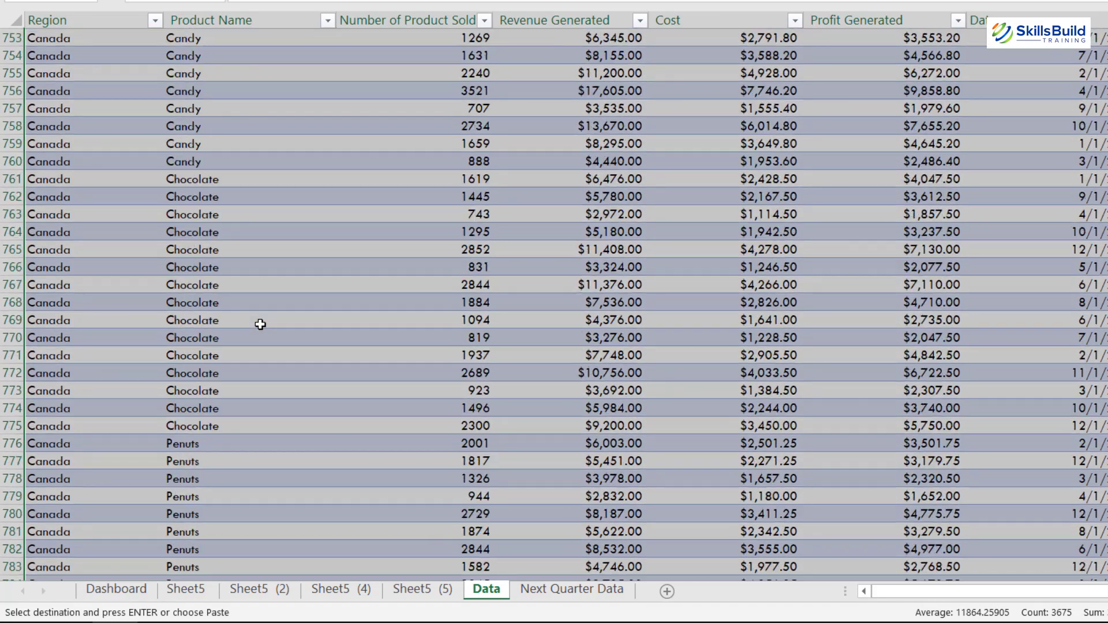
scroll(261, 324, "down", 20)
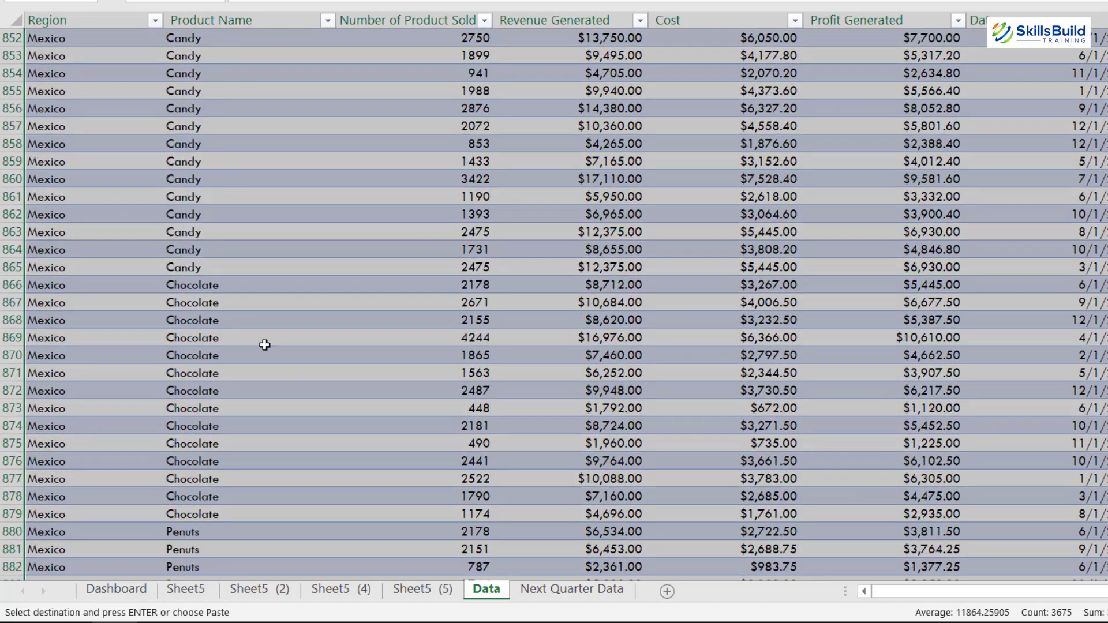
scroll(242, 372, "down", 20)
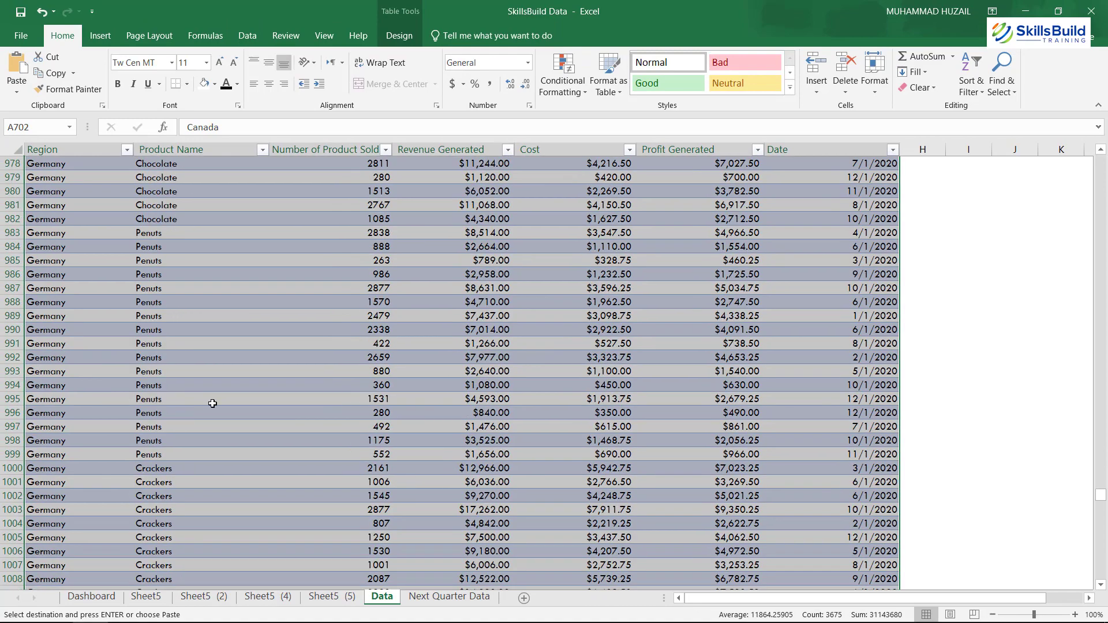
scroll(213, 403, "down", 20)
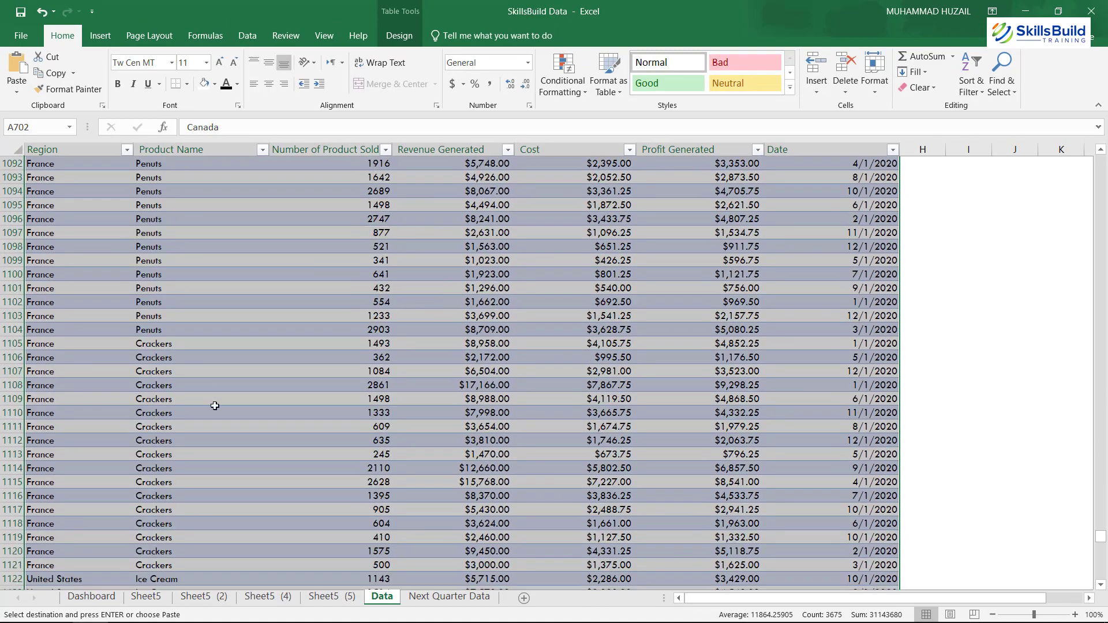
scroll(214, 403, "down", 19)
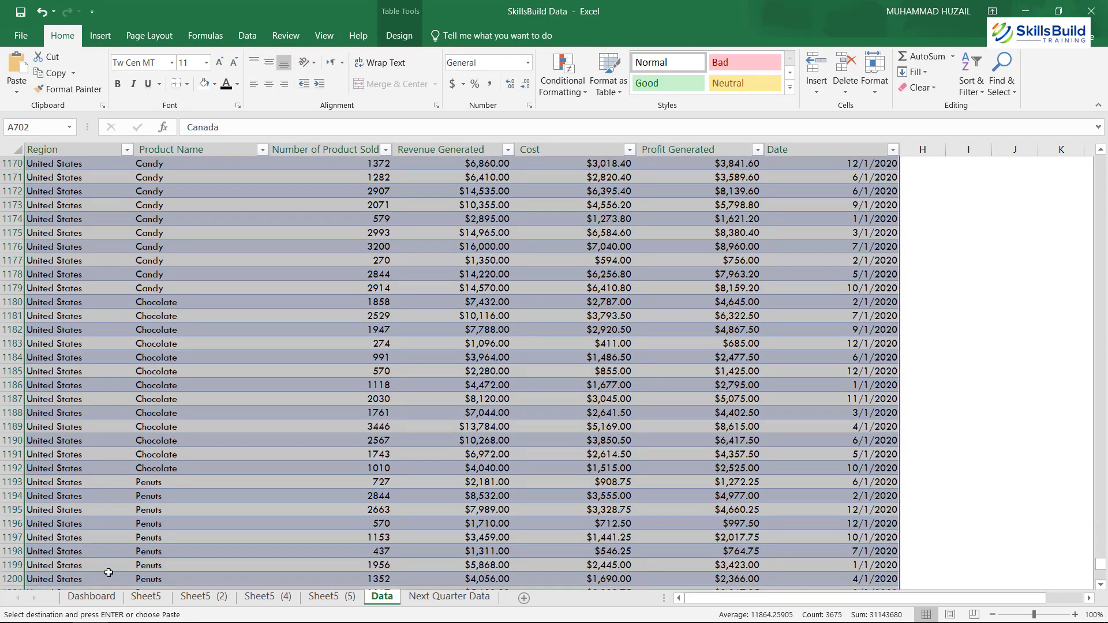
left_click(102, 598)
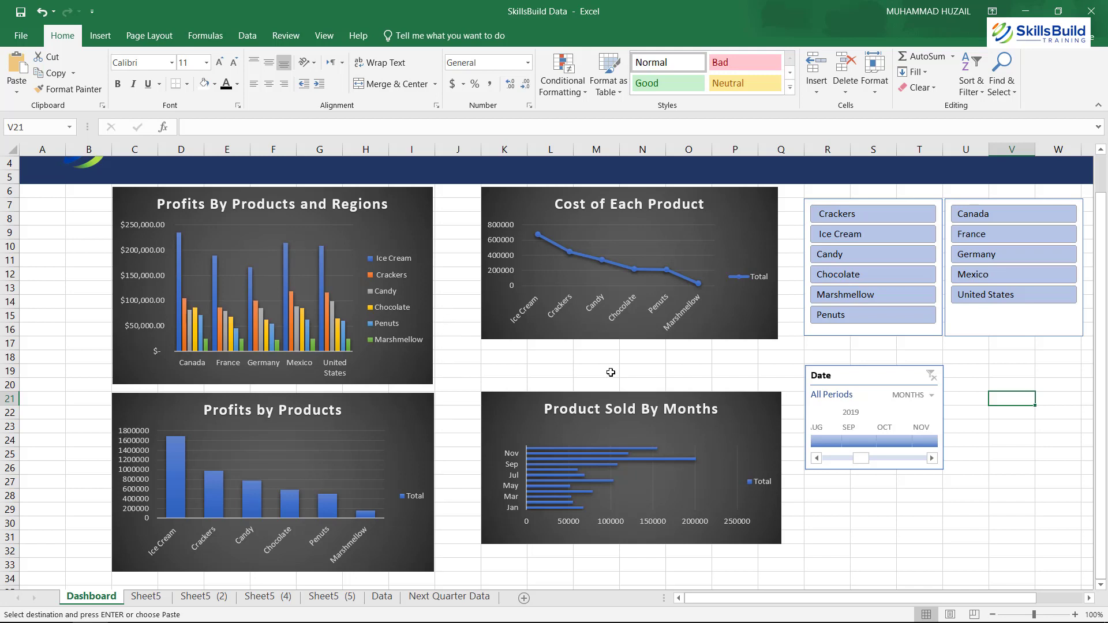
Refresh all of the workbook's data sources from the Profits By Products and Regions chart.
left_click(405, 371)
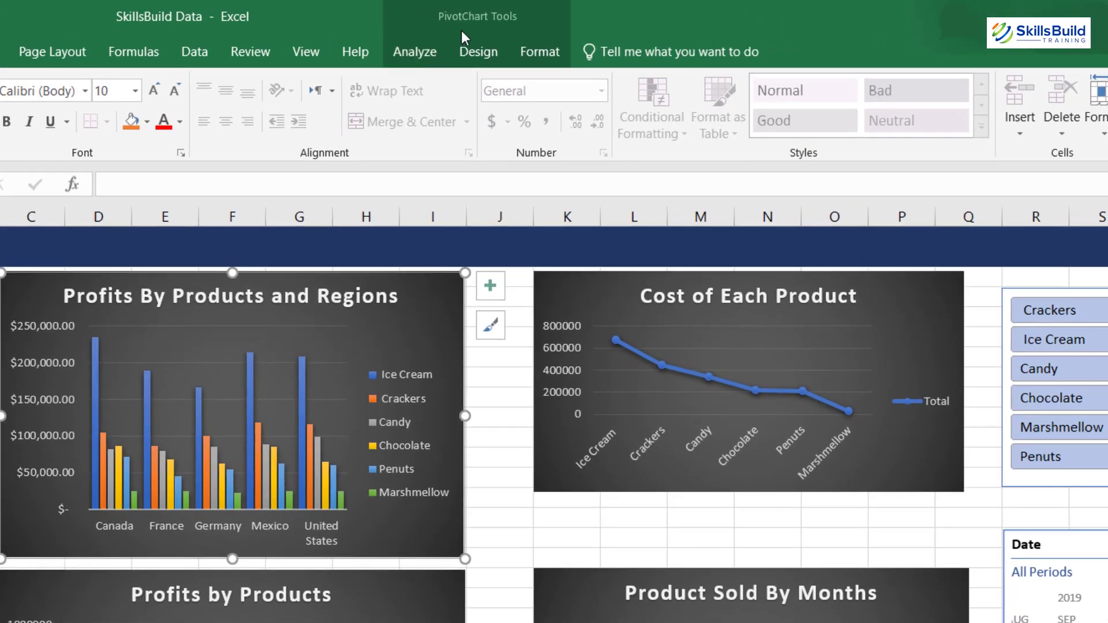
left_click(417, 51)
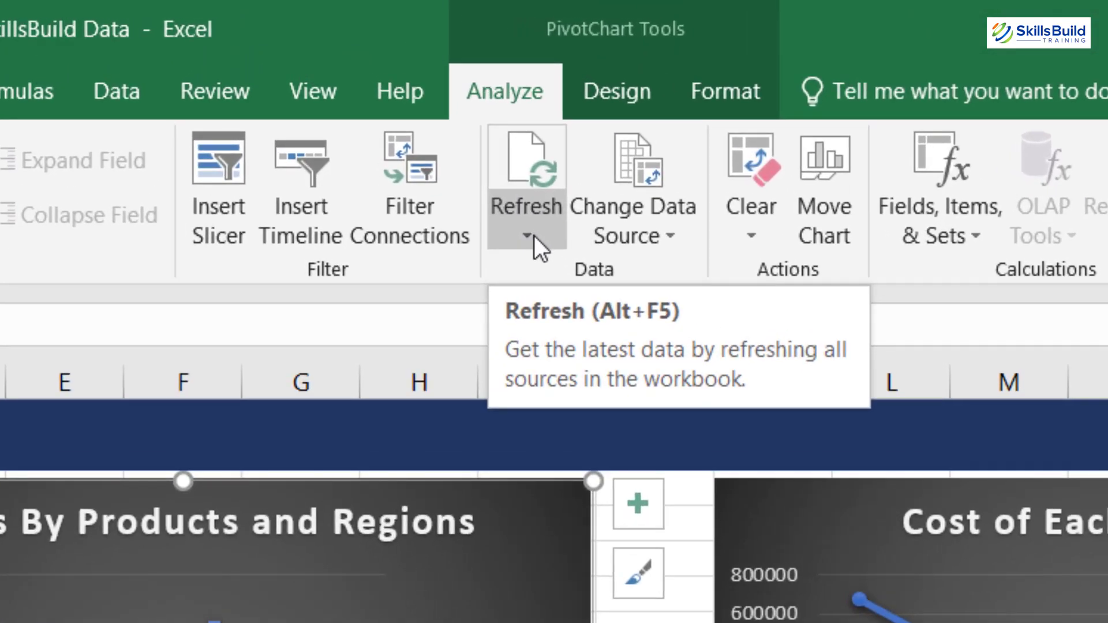
left_click(535, 236)
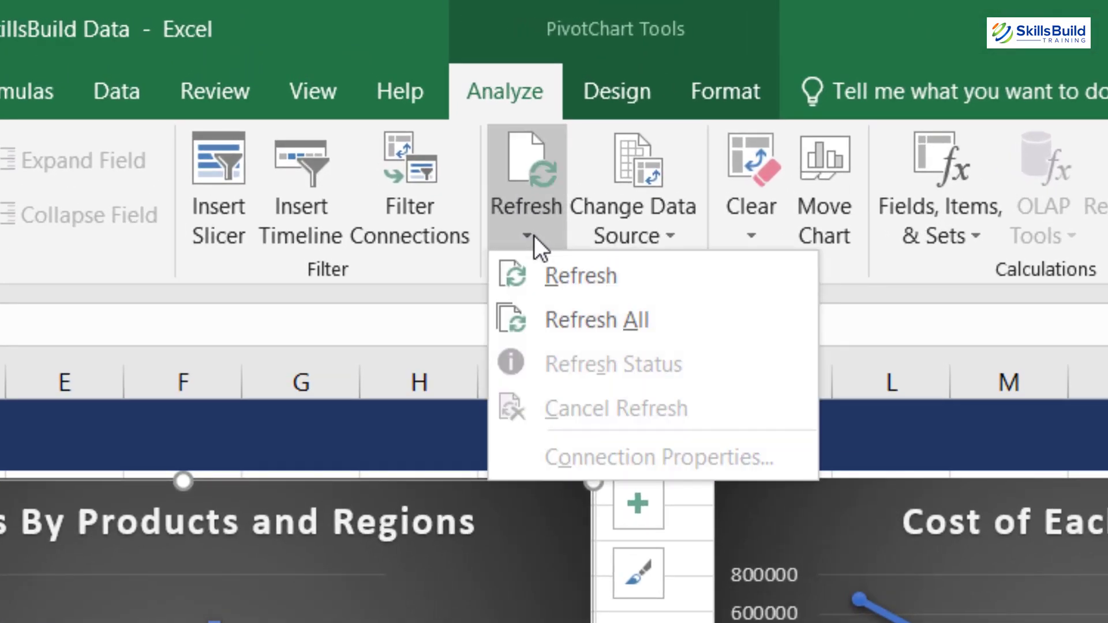
left_click(538, 323)
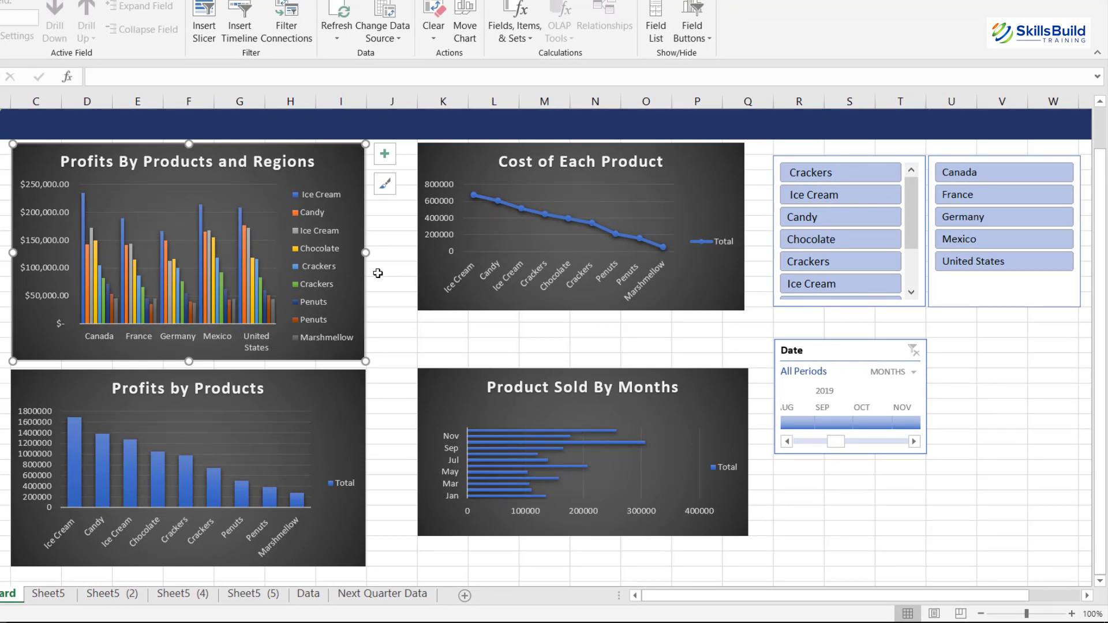
Filter the dashboard charts to the first Crackers entry in the product slicer, checking the Data sheet in between.
left_click(838, 176)
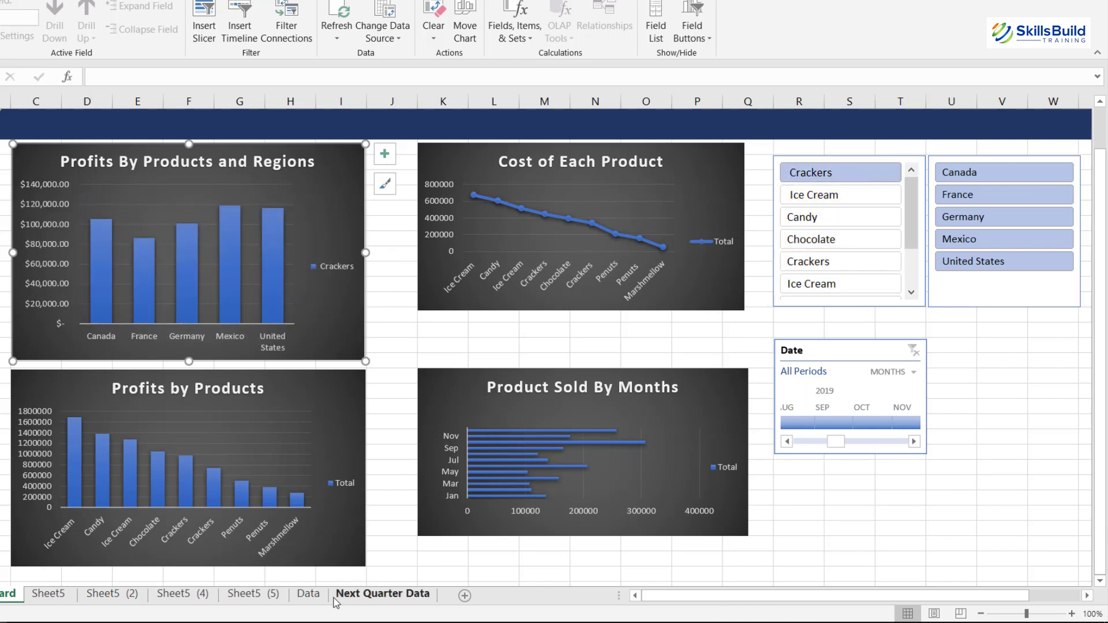
left_click(309, 594)
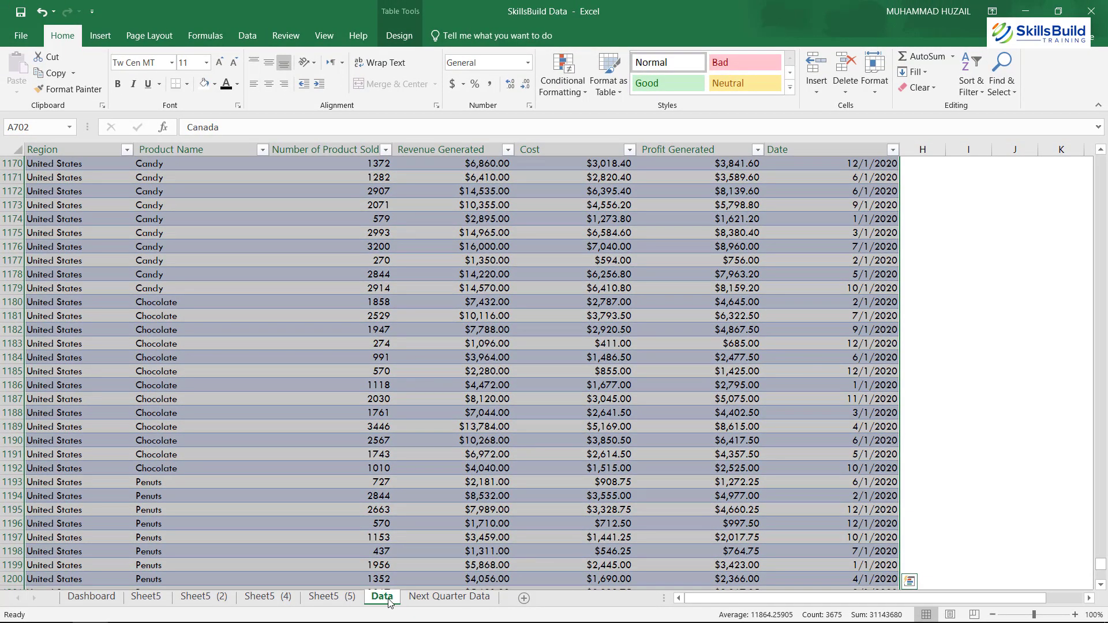
left_click(108, 594)
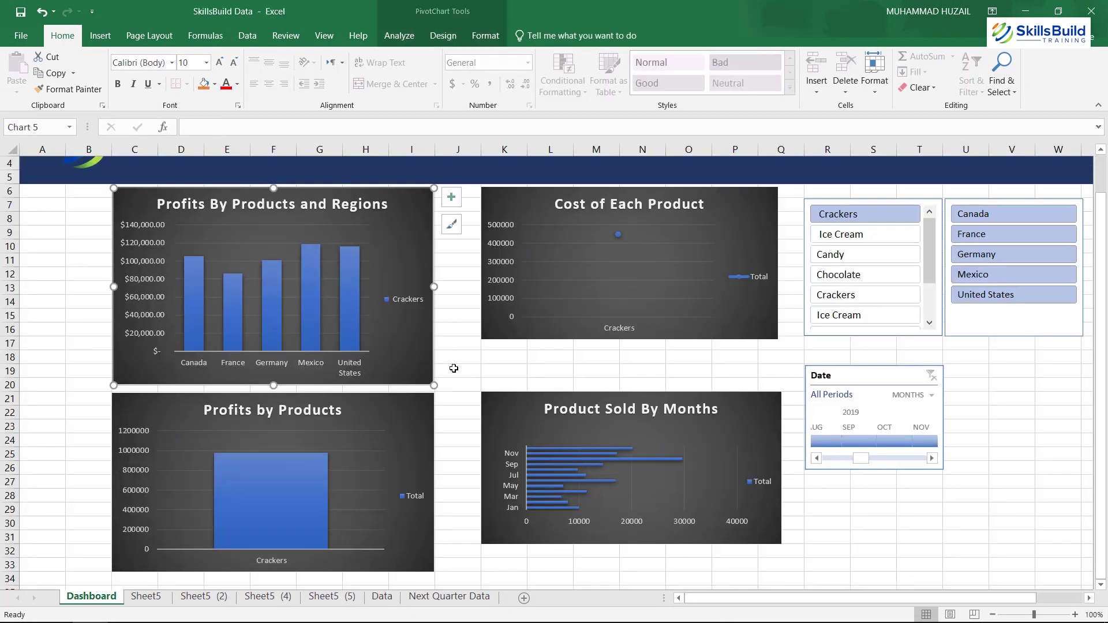
Select the first six product slicer entries, from Crackers through the second Ice Cream, and refresh all dashboard PivotCharts.
left_click_drag(869, 215, 882, 321)
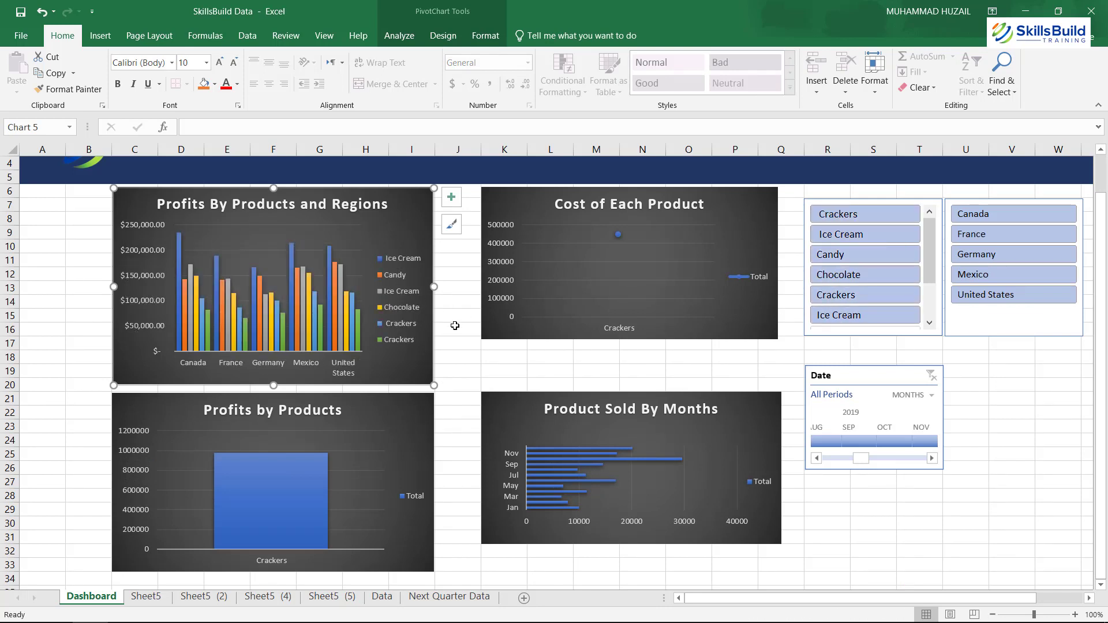
left_click(399, 36)
left_click(407, 93)
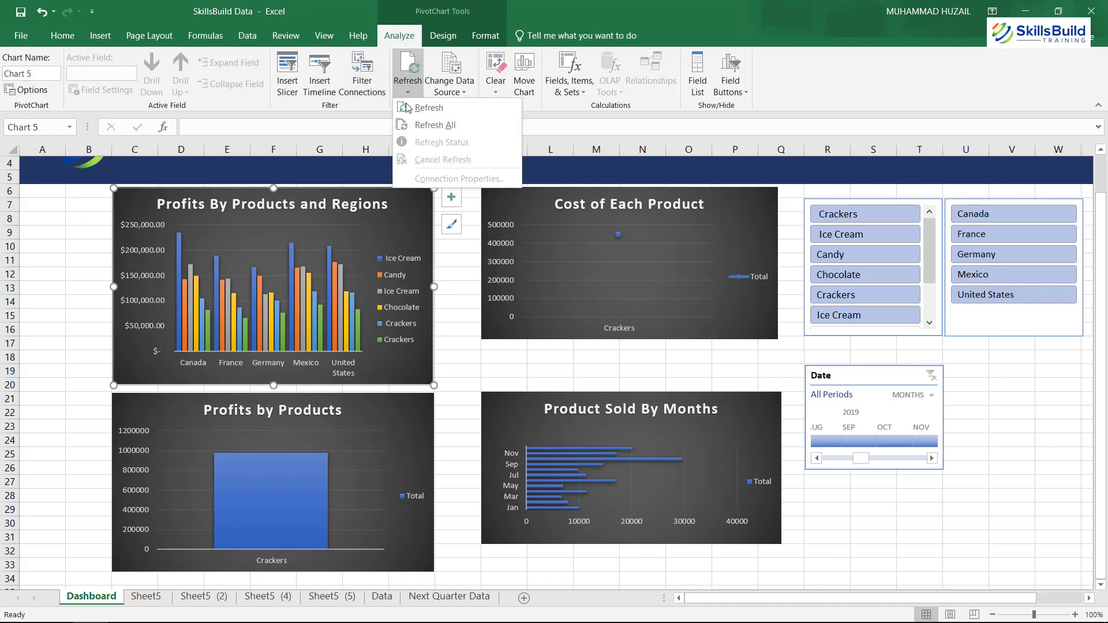
left_click(420, 124)
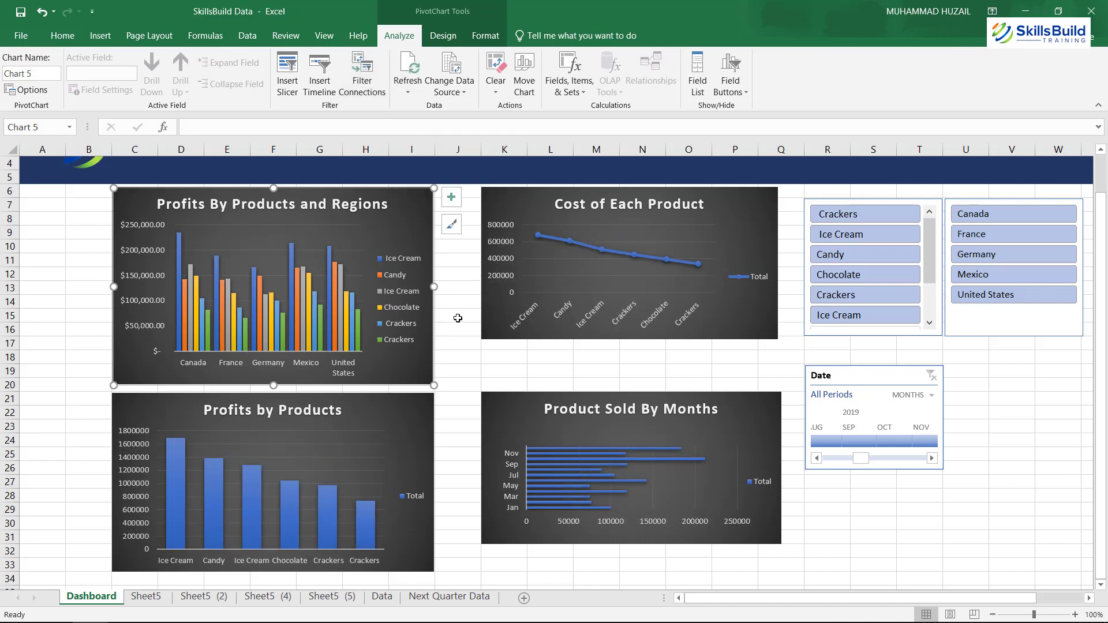
Collapse the ribbon to show the complete Performance Dashboard with its banner, charts, slicers and timeline.
left_click(457, 318)
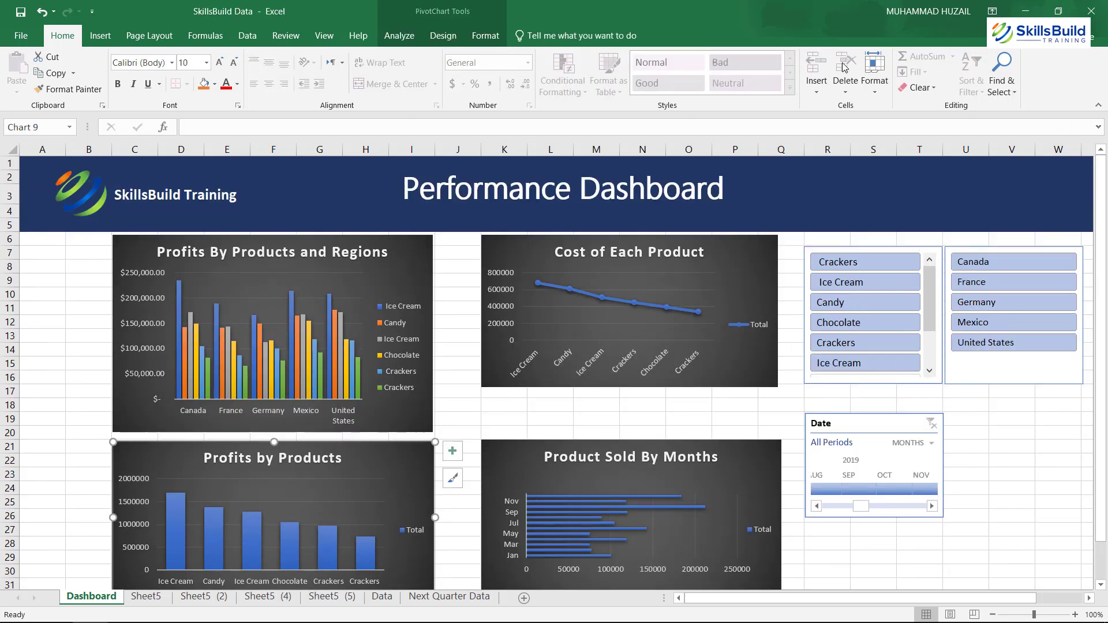
left_click(1098, 105)
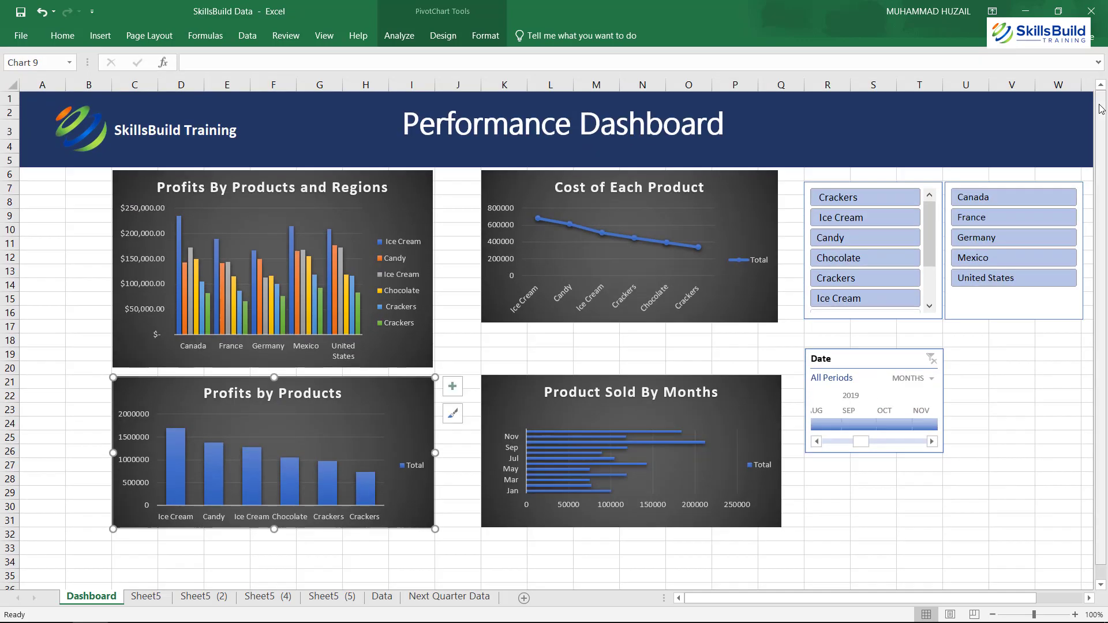